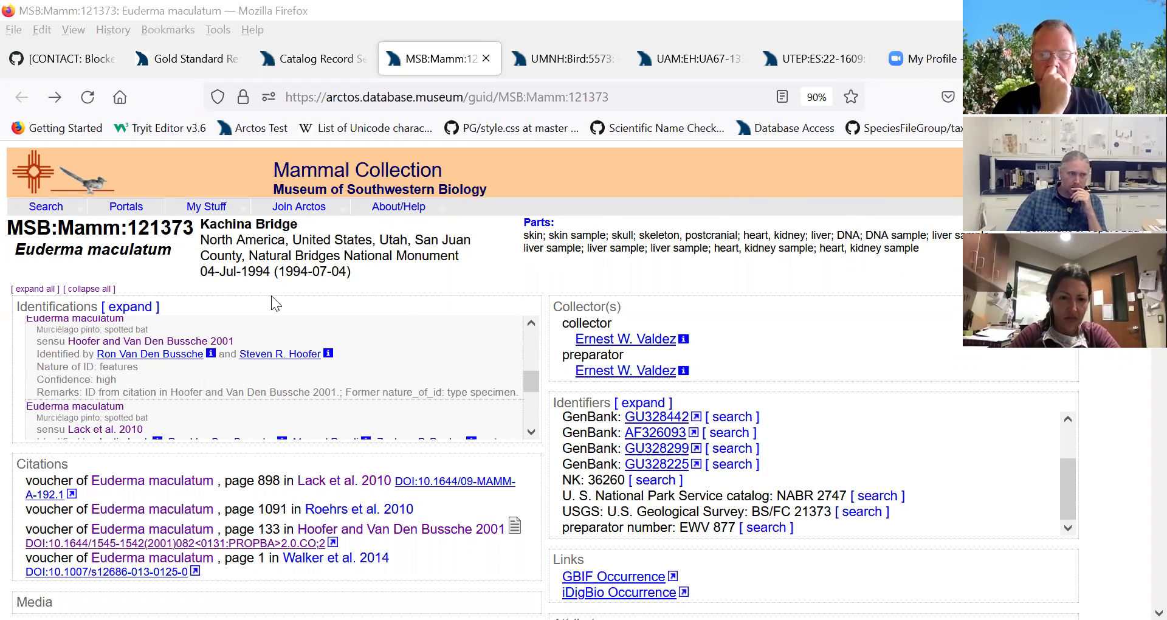
Expand all sections of the MSB:Mamm:121373 record and review its identifications and citations
click(34, 289)
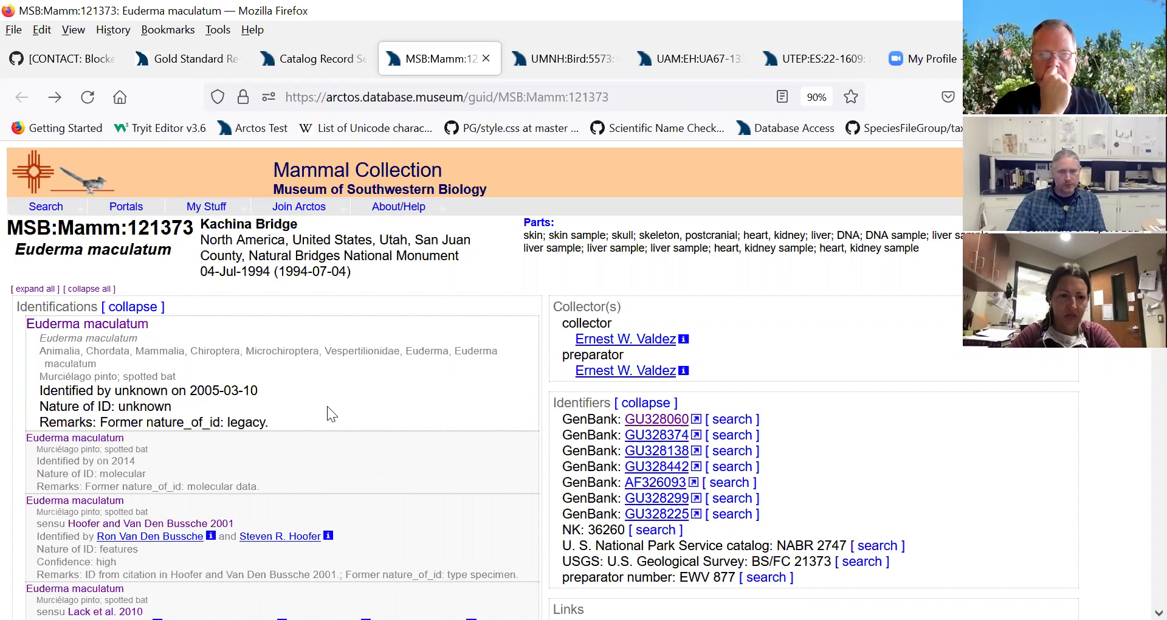
scroll(415, 430, down, 3)
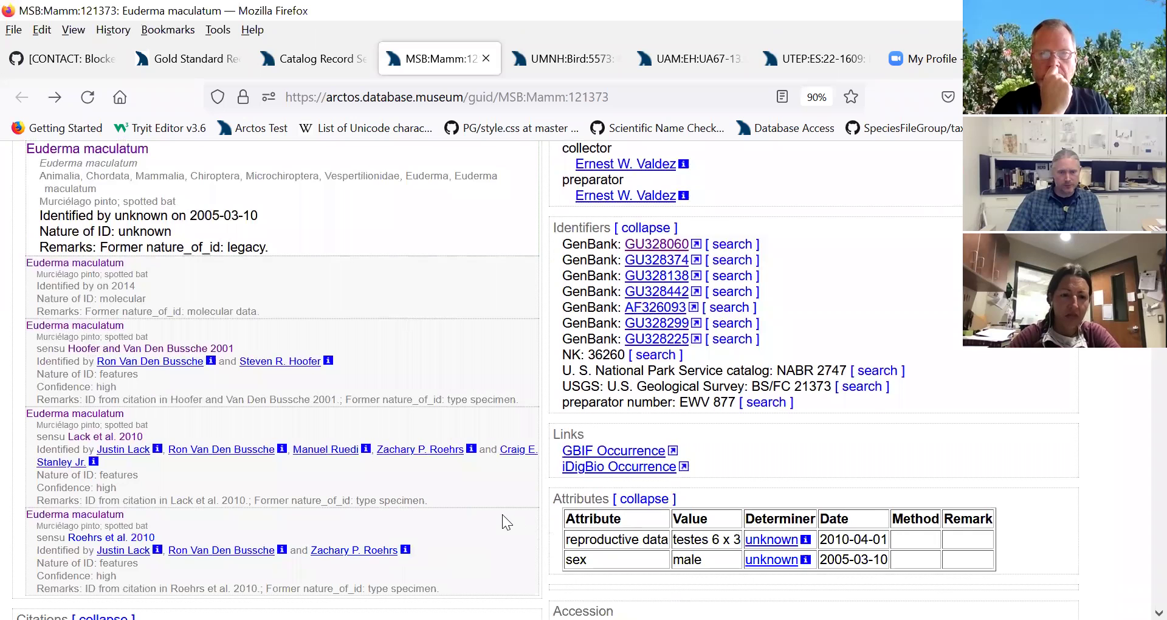
scroll(503, 514, down, 2)
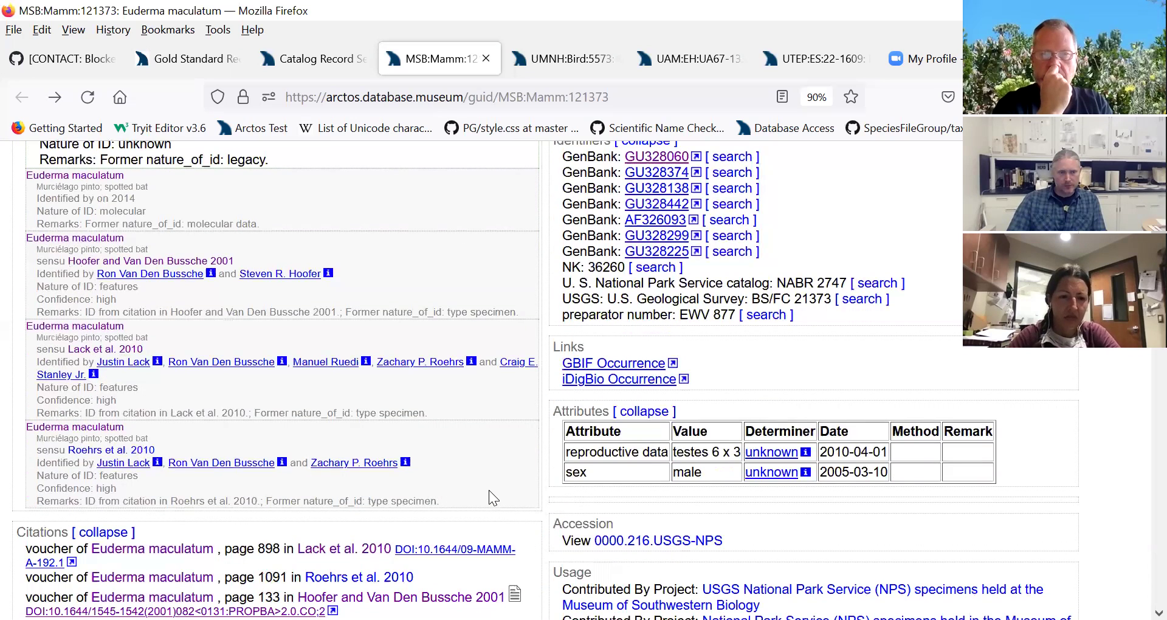
scroll(485, 490, up, 2)
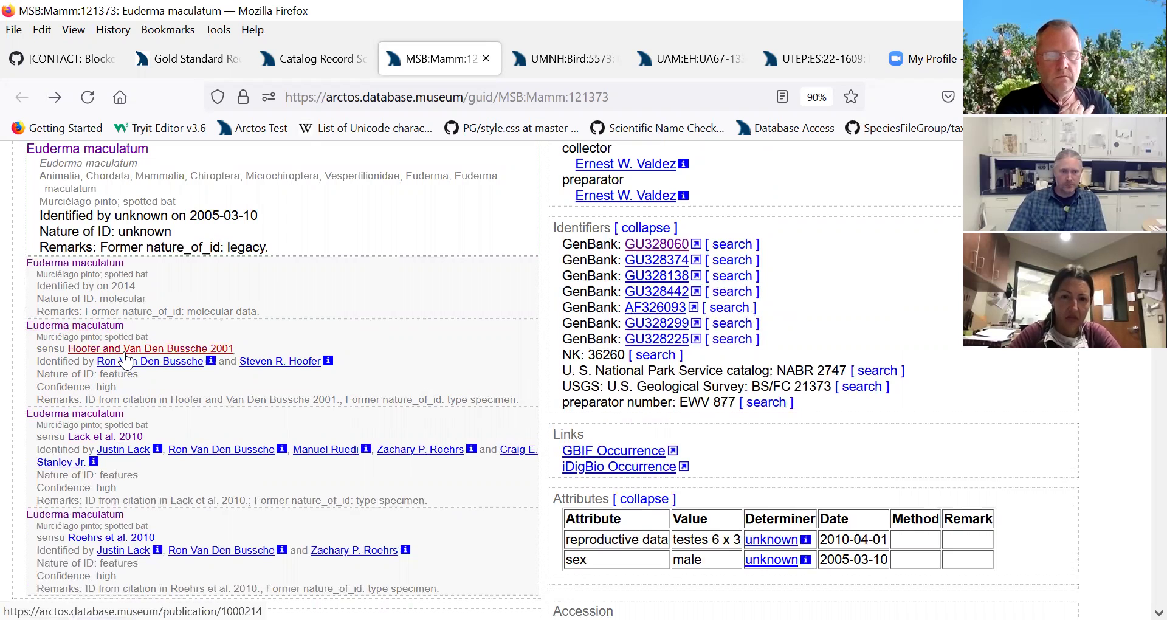
scroll(430, 373, down, 5)
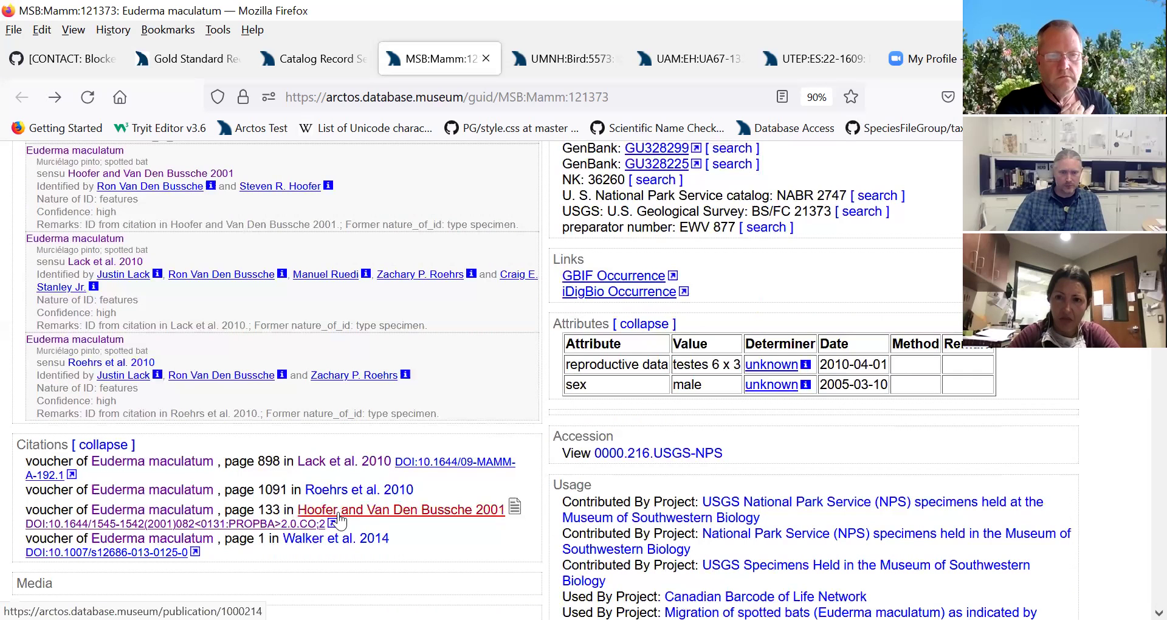
scroll(436, 497, up, 2)
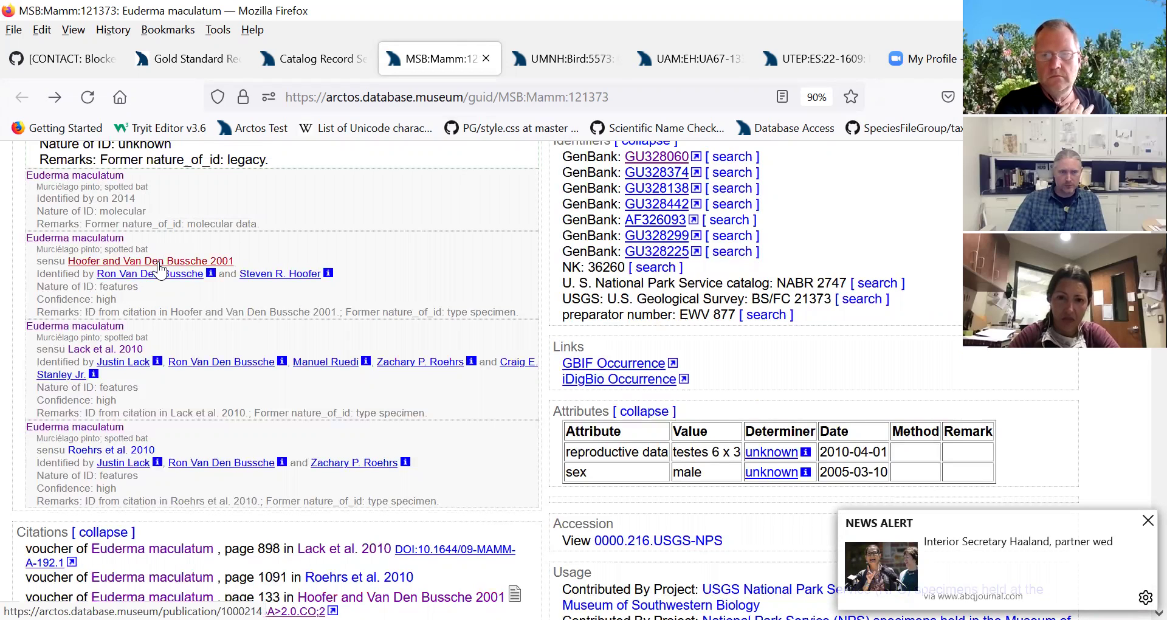
View the 2001 publication cited as sensu in the Euderma maculatum identifications, and return to the MSB:Mamm:121373 record
click(237, 261)
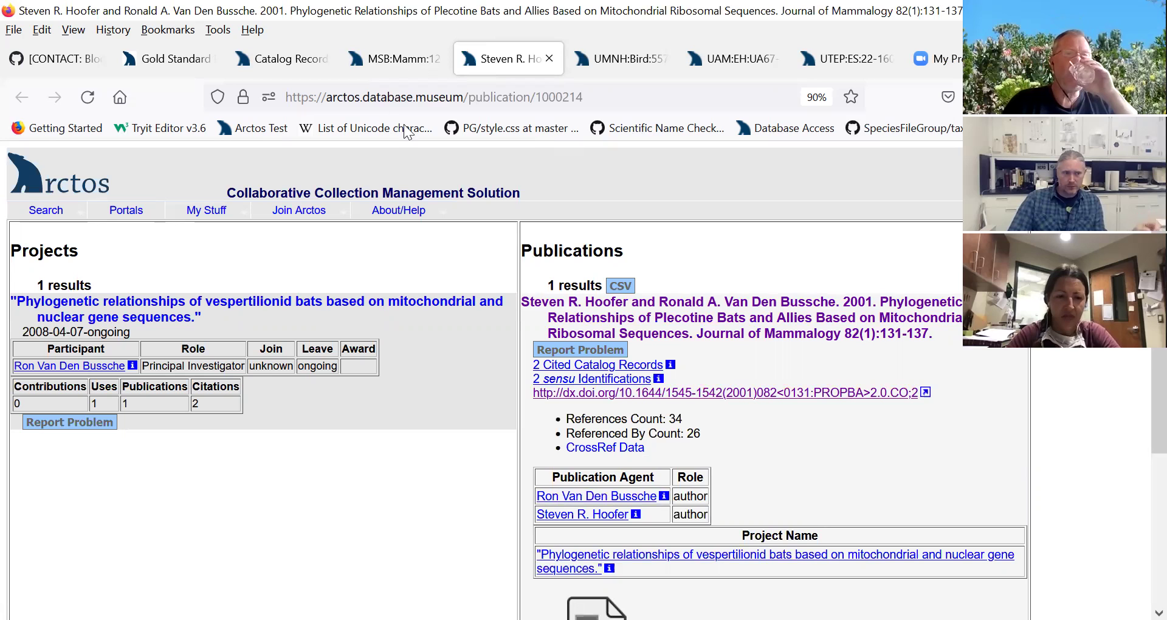
click(392, 66)
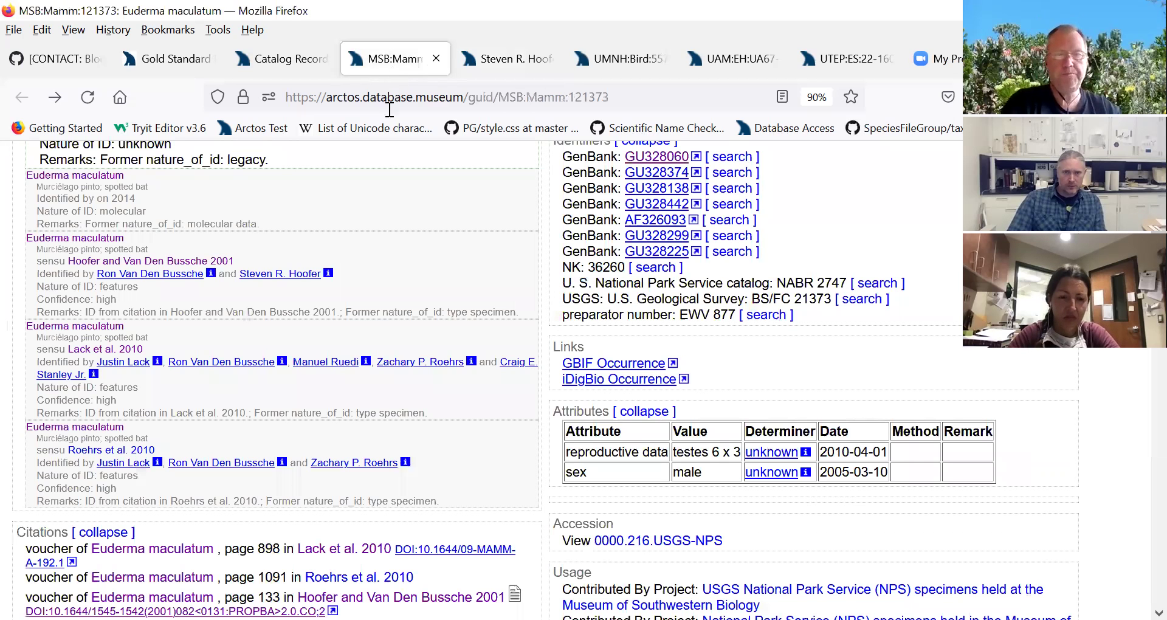
Open GenBank sequence GU328060 from the record's identifiers and follow its external resource link back to MSB:Mamm:121373 in Arctos
scroll(447, 441, up, 3)
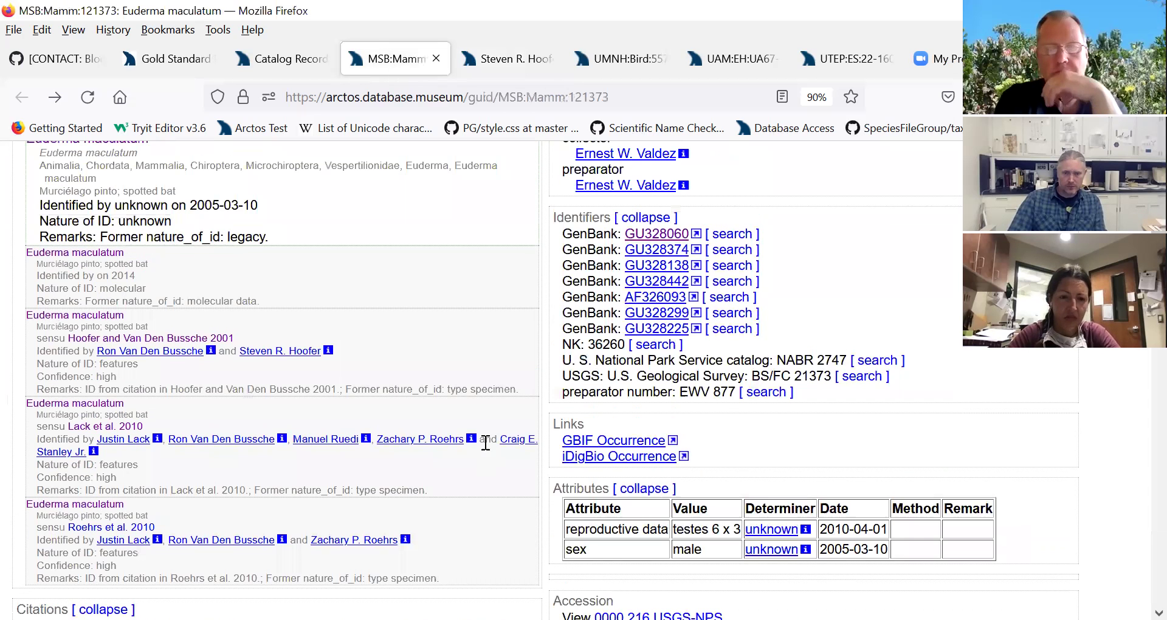
scroll(486, 255, up, 3)
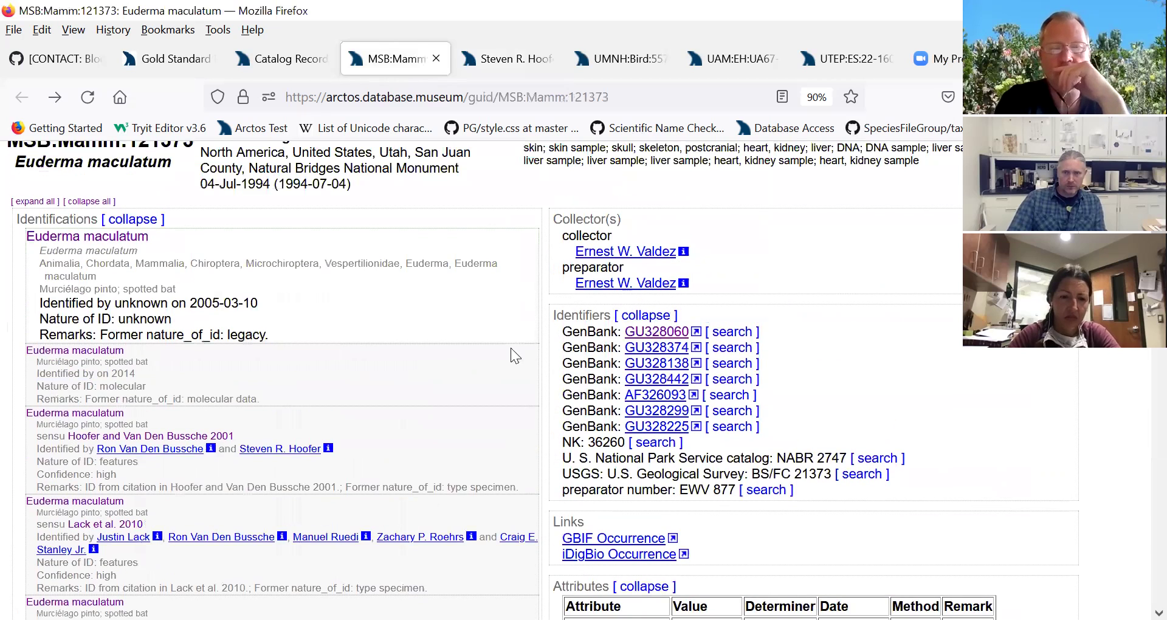
click(660, 334)
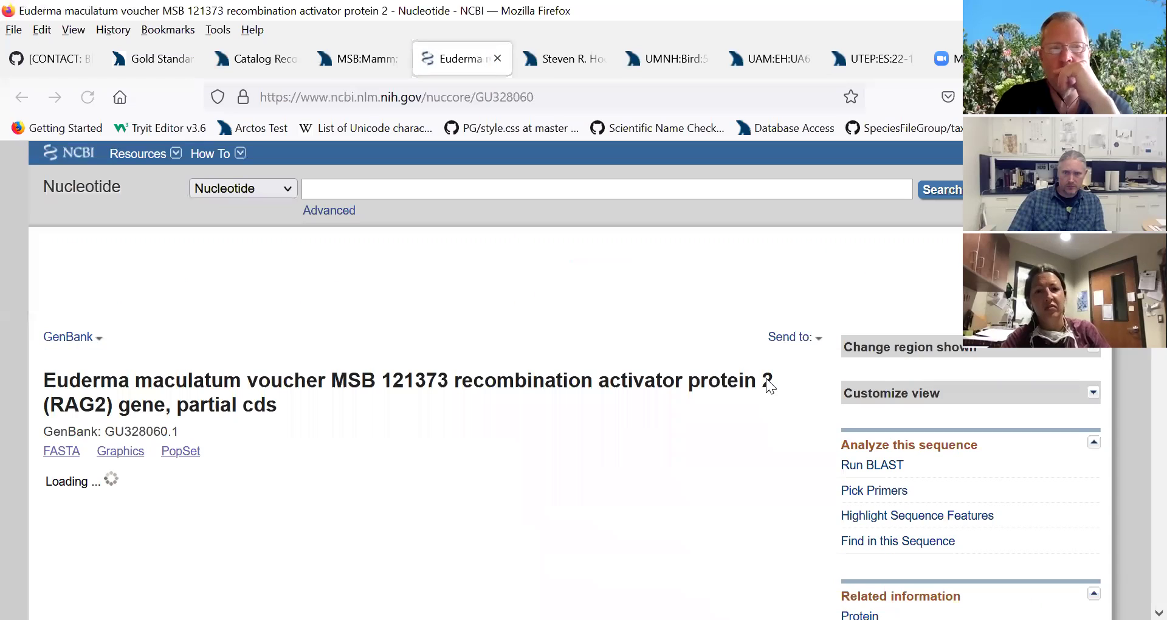
scroll(735, 389, down, 3)
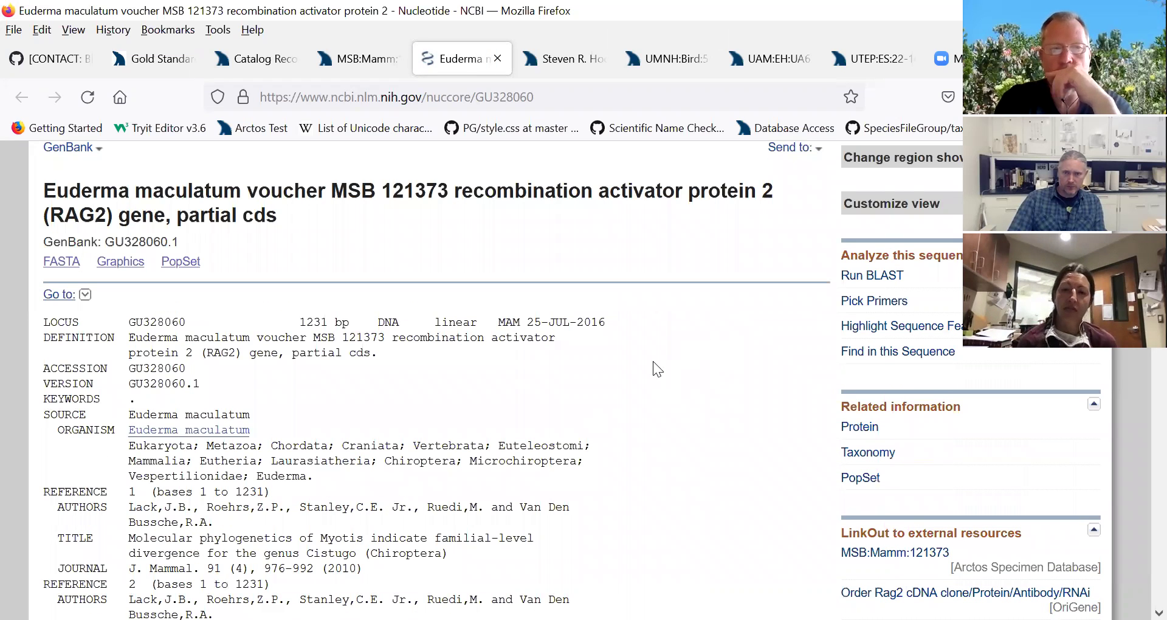
scroll(652, 363, down, 2)
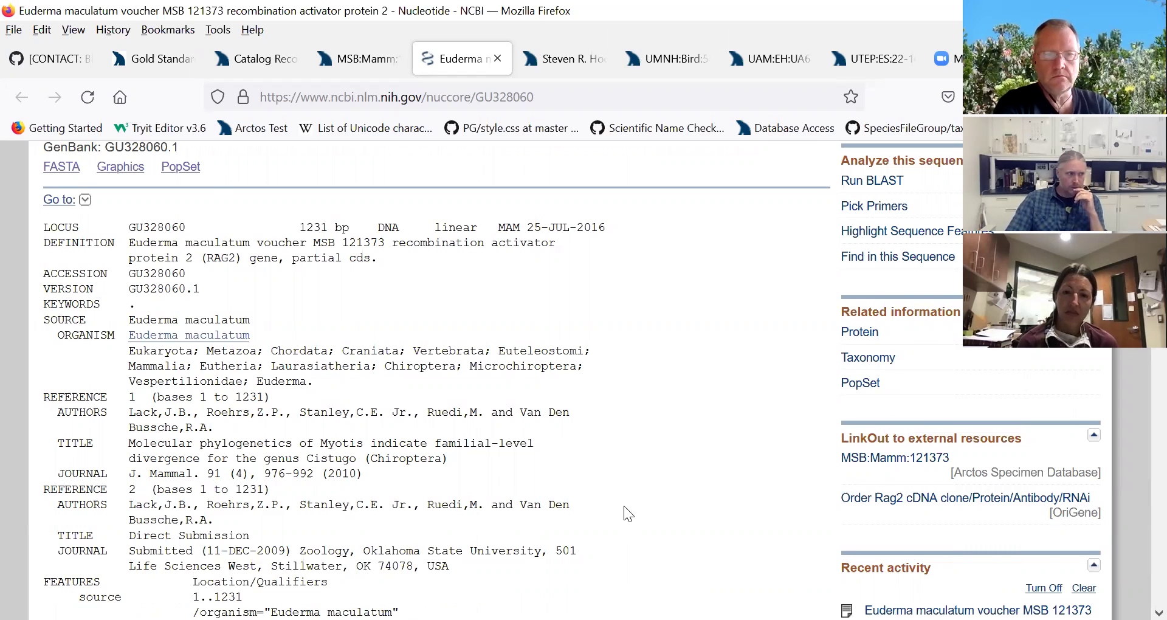
click(893, 465)
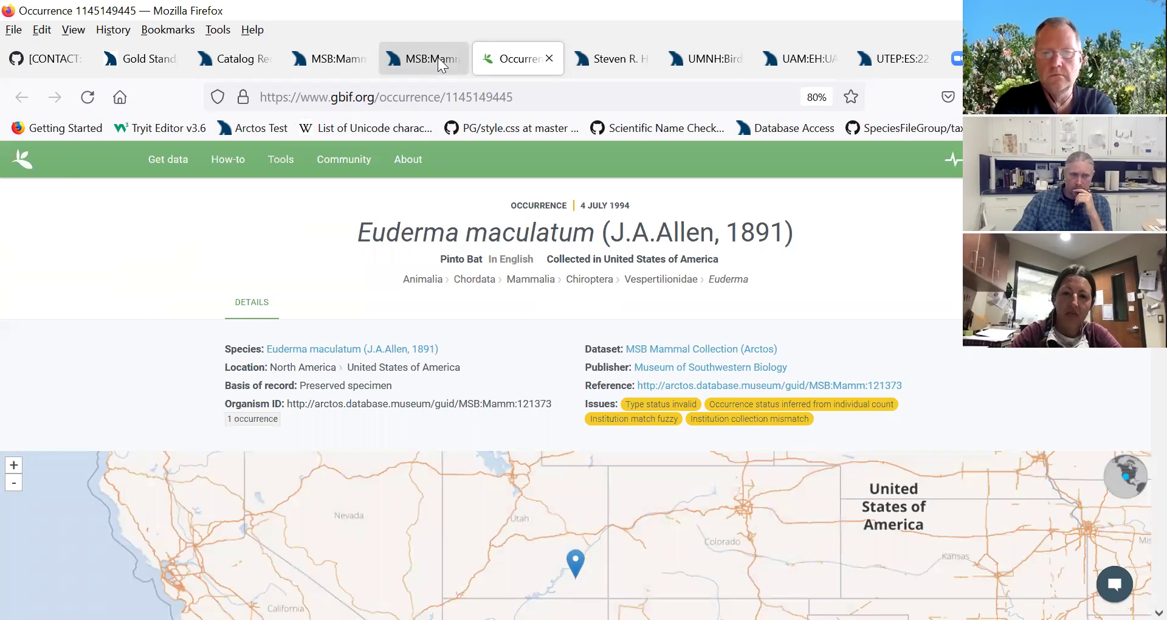
Switch to the UMNH:Bird:5573 record and open its related egg record MVZ:Egg:14725
key(ctrl+Page_Up)
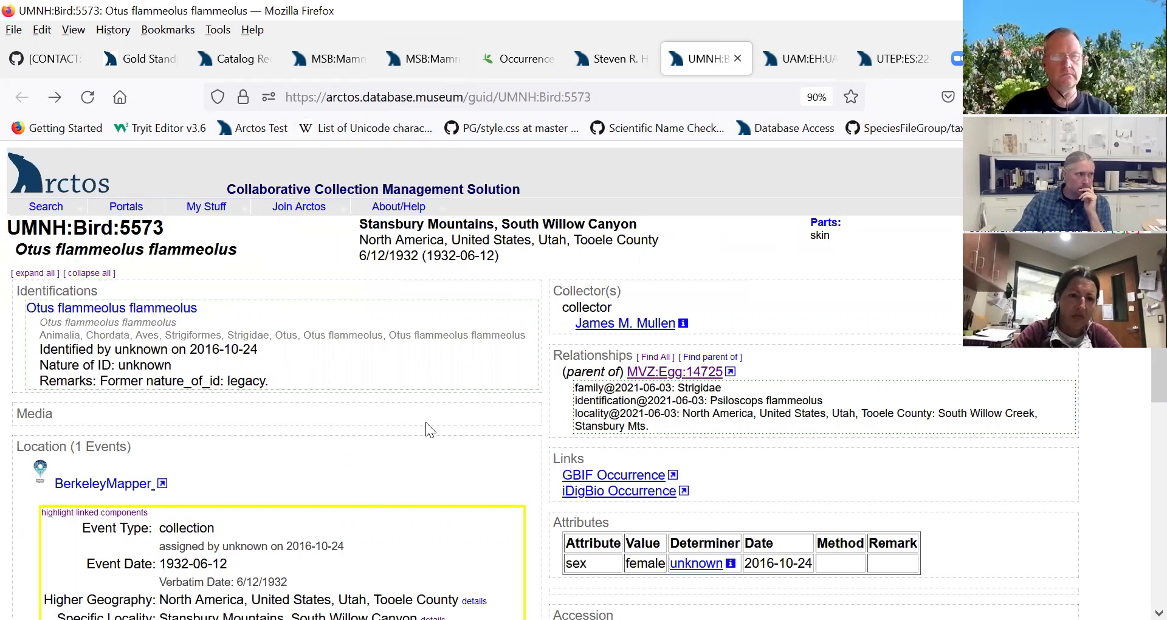
click(652, 382)
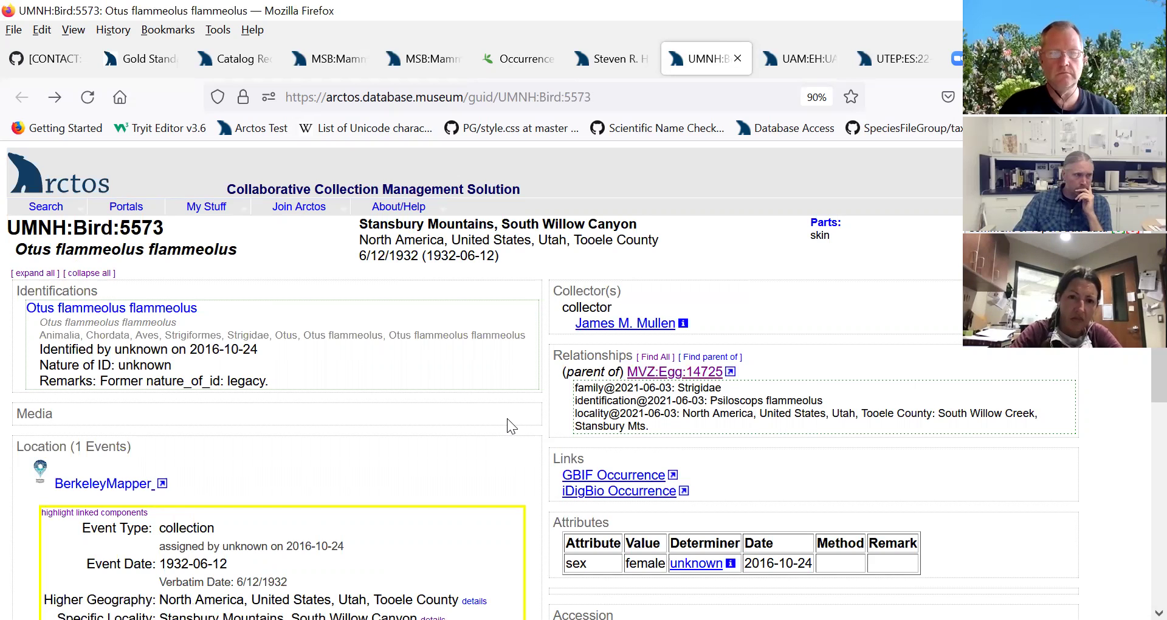
click(691, 382)
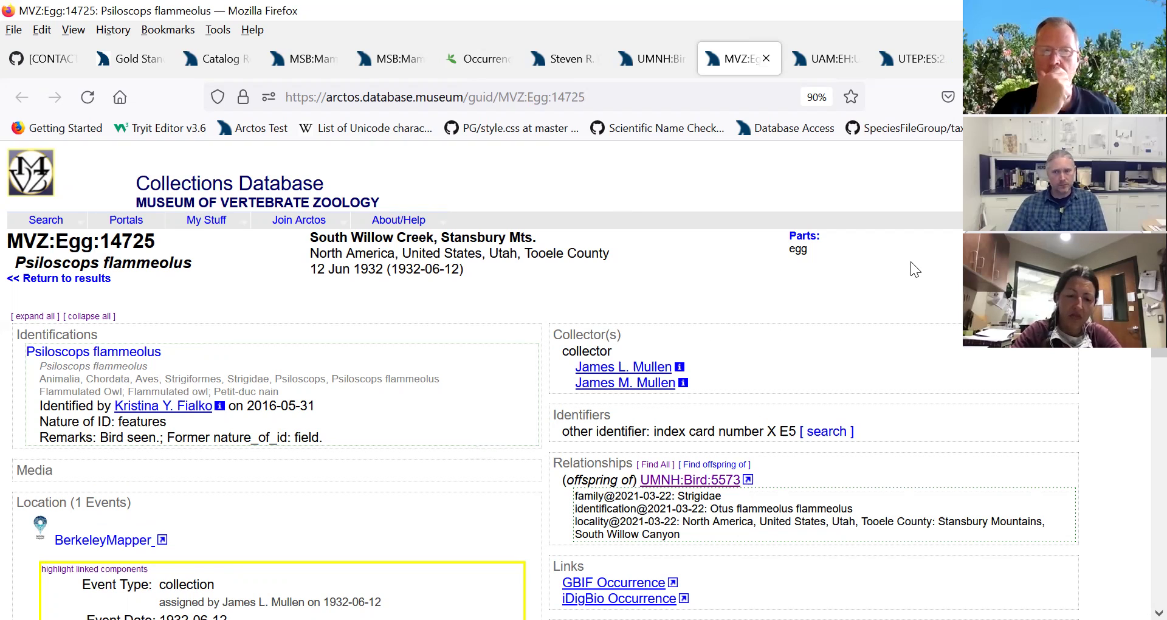
View the fur parka record UAM:EH:UA67-133-0001 and the fossil horse record UTEP:ES:22-1609
click(839, 58)
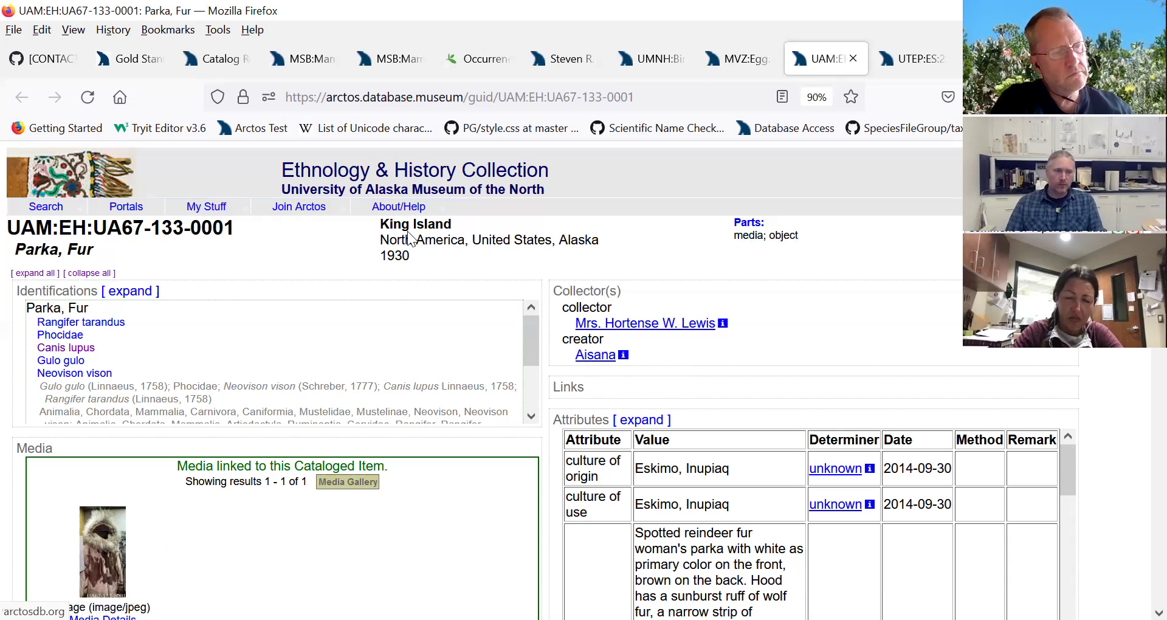
click(914, 59)
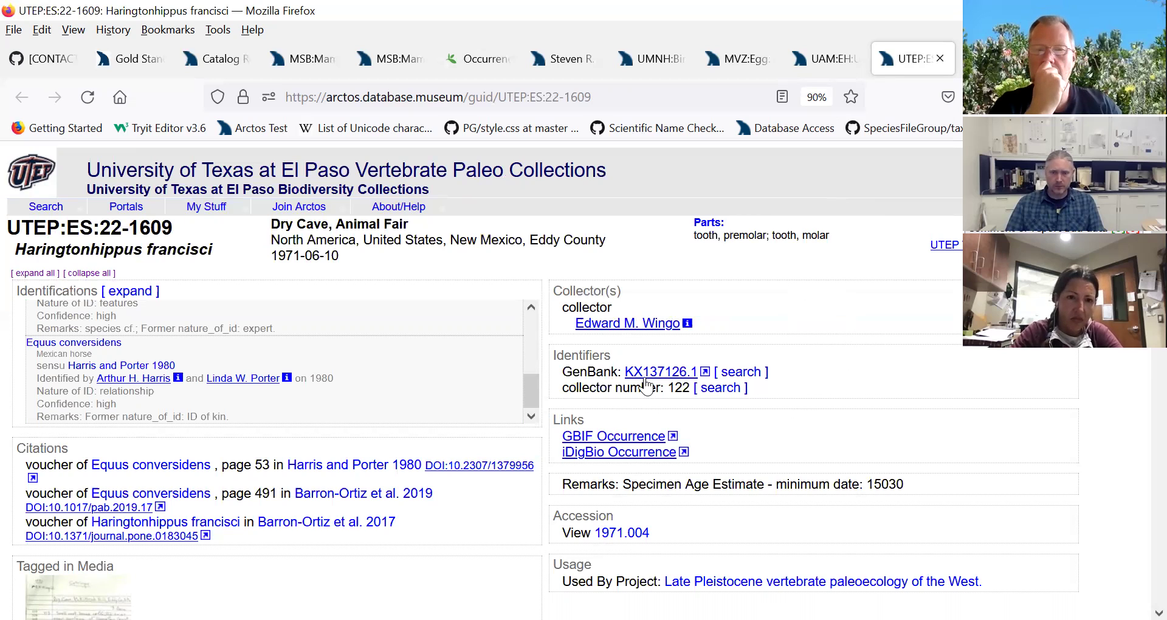
Open the field catalogue page under Tagged in Media and examine its tagged entry 122 for the Equus lower molar
scroll(451, 423, down, 3)
scroll(447, 416, down, 3)
click(79, 494)
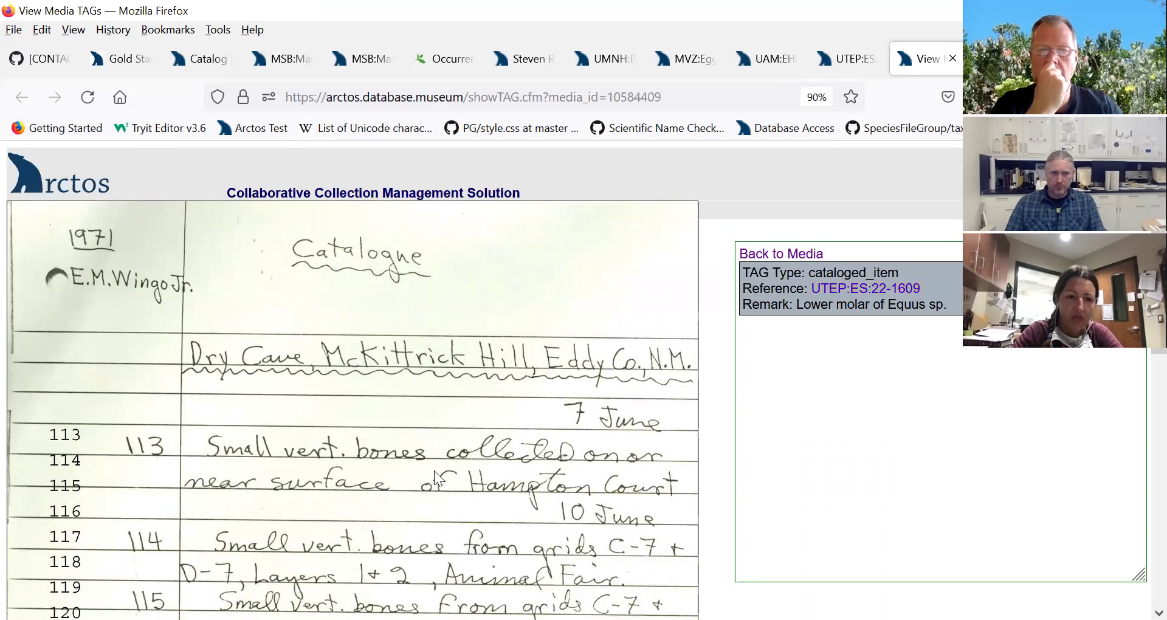
scroll(494, 414, down, 8)
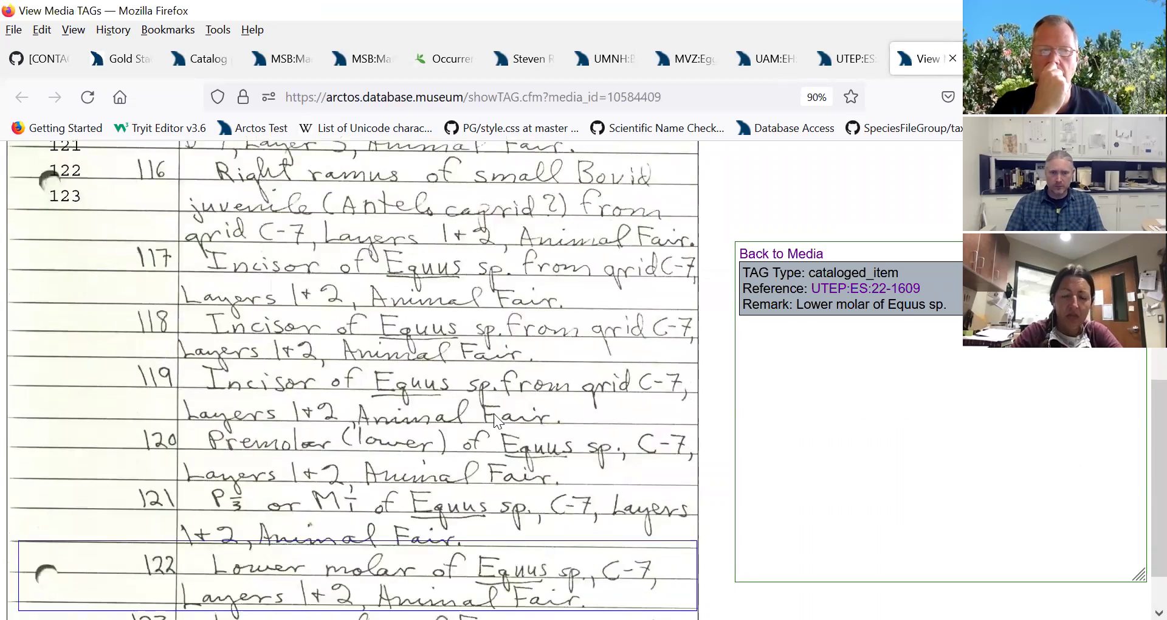
scroll(494, 413, down, 1)
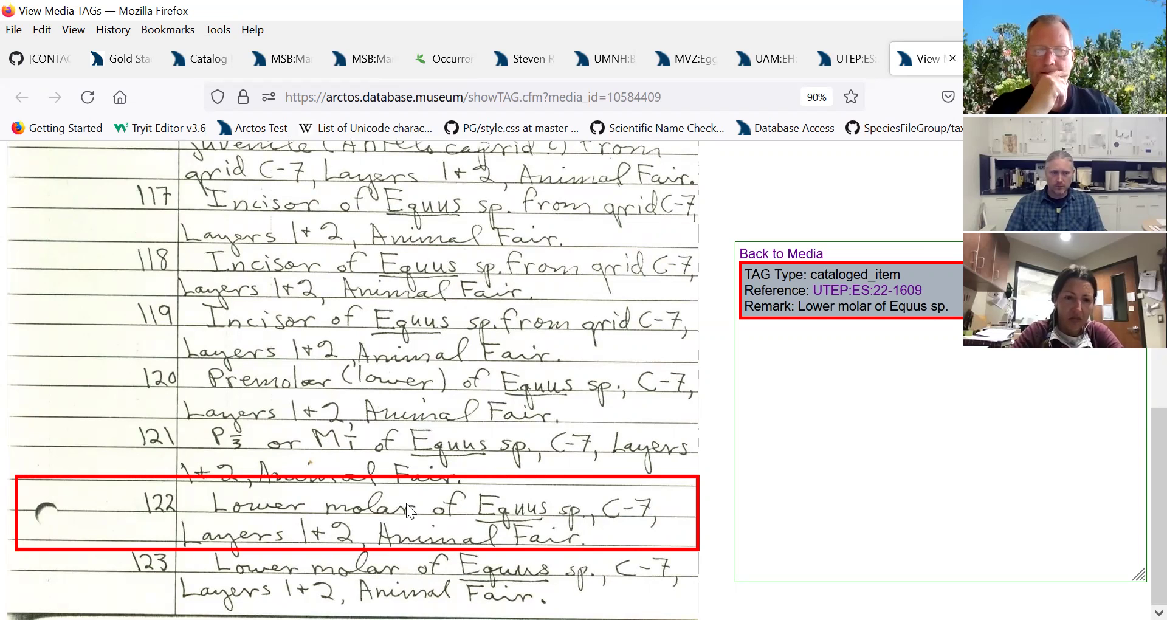
scroll(406, 504, up, 8)
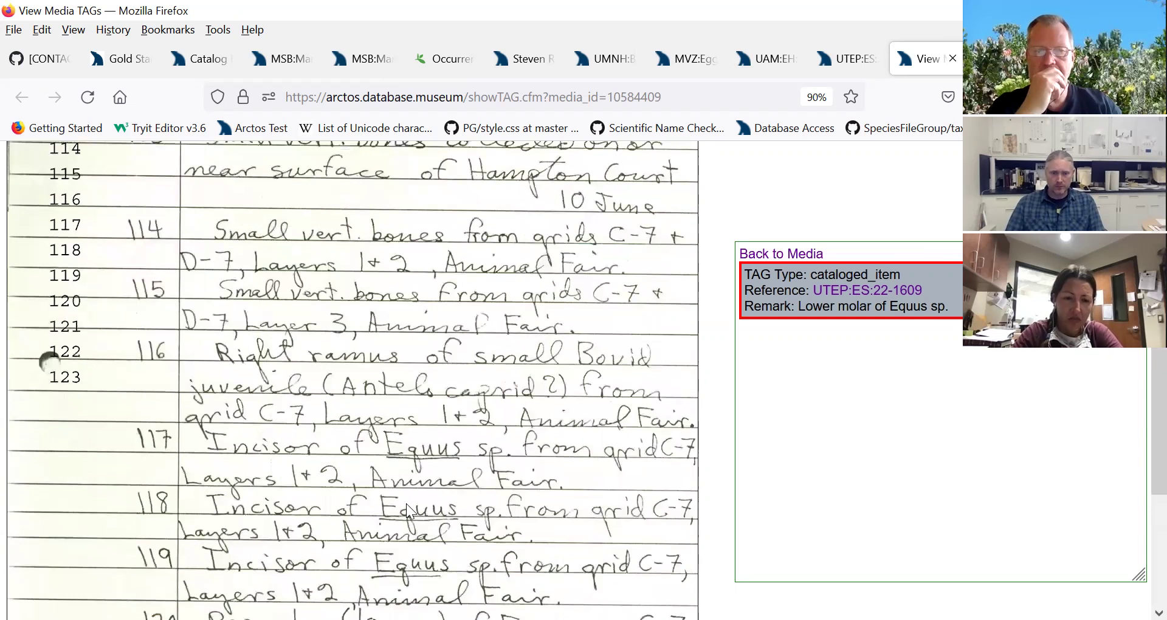
scroll(406, 504, up, 2)
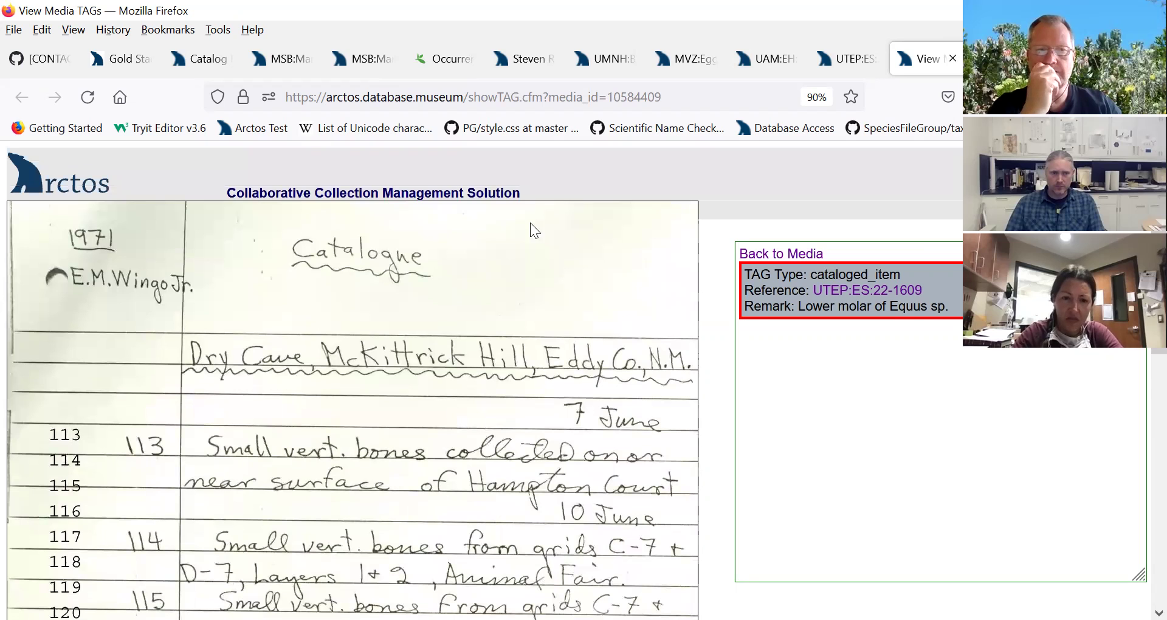
Return to the UTEP:ES:22-1609 record and review its linked media, location, locality attributes and parts
click(848, 72)
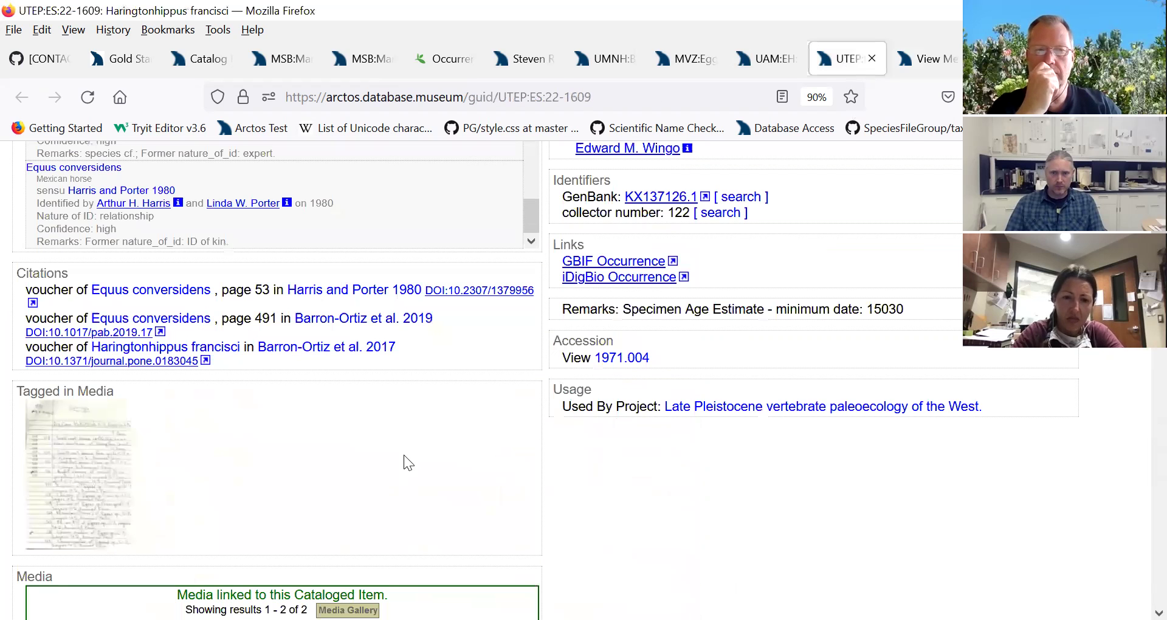
scroll(403, 459, down, 3)
scroll(645, 436, down, 2)
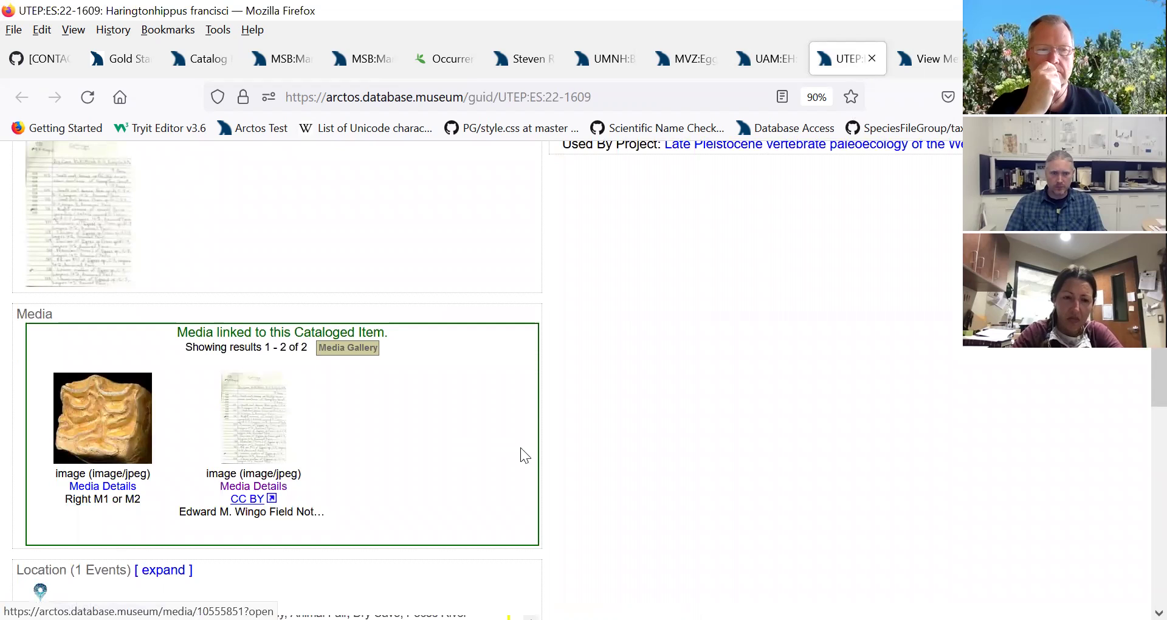
scroll(639, 438, down, 3)
scroll(639, 439, down, 6)
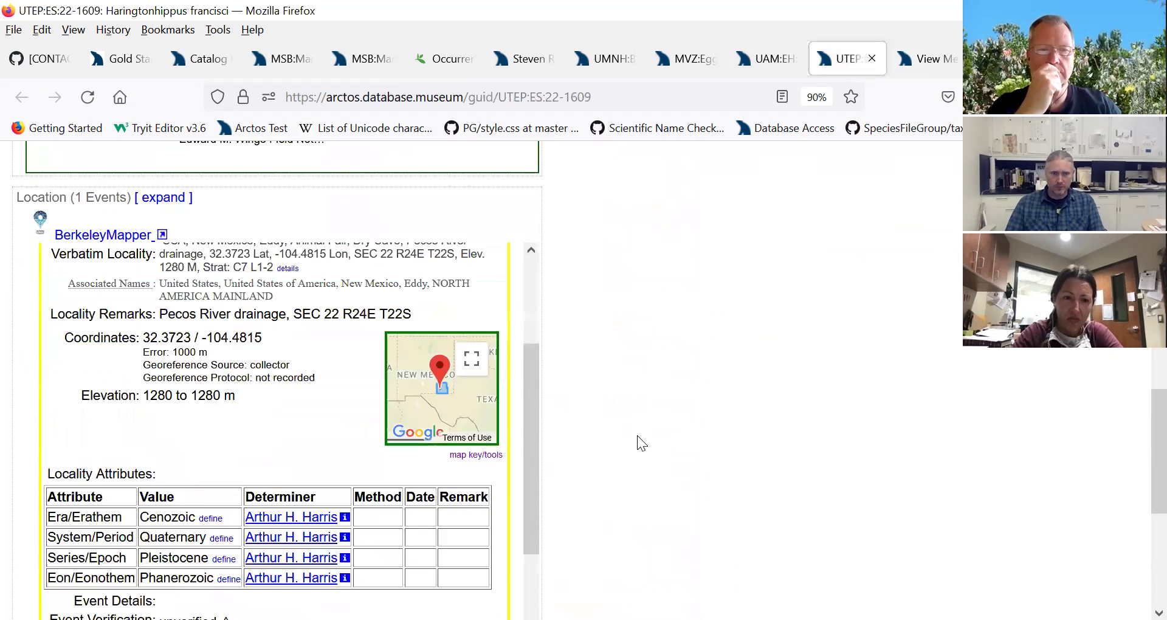
scroll(637, 436, down, 3)
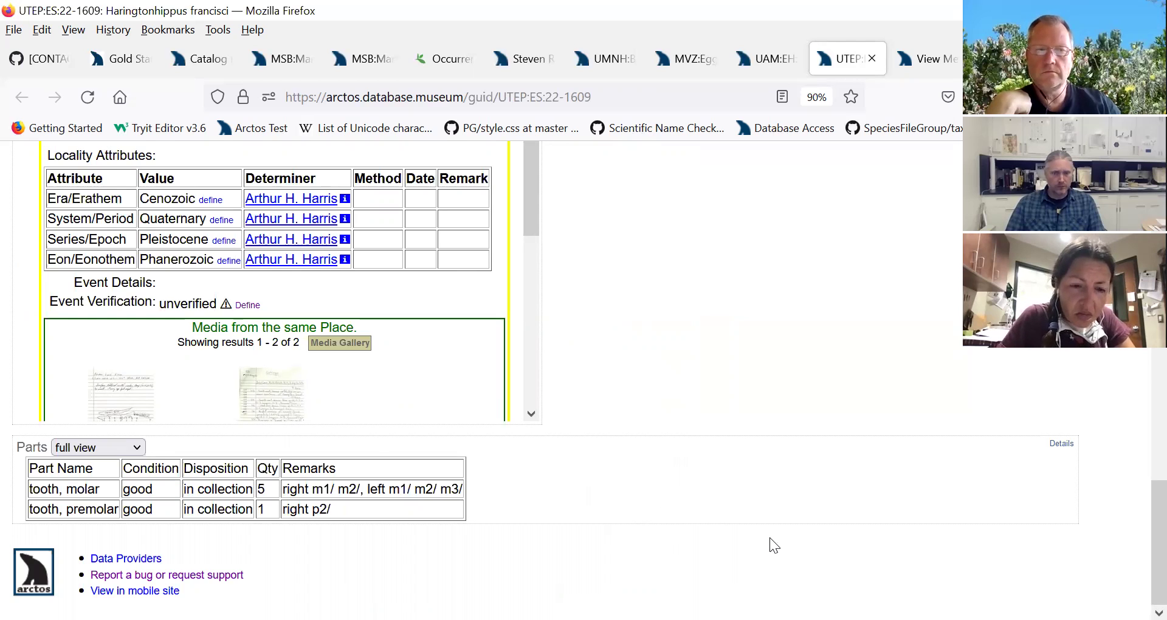
scroll(770, 537, up, 3)
scroll(770, 538, up, 8)
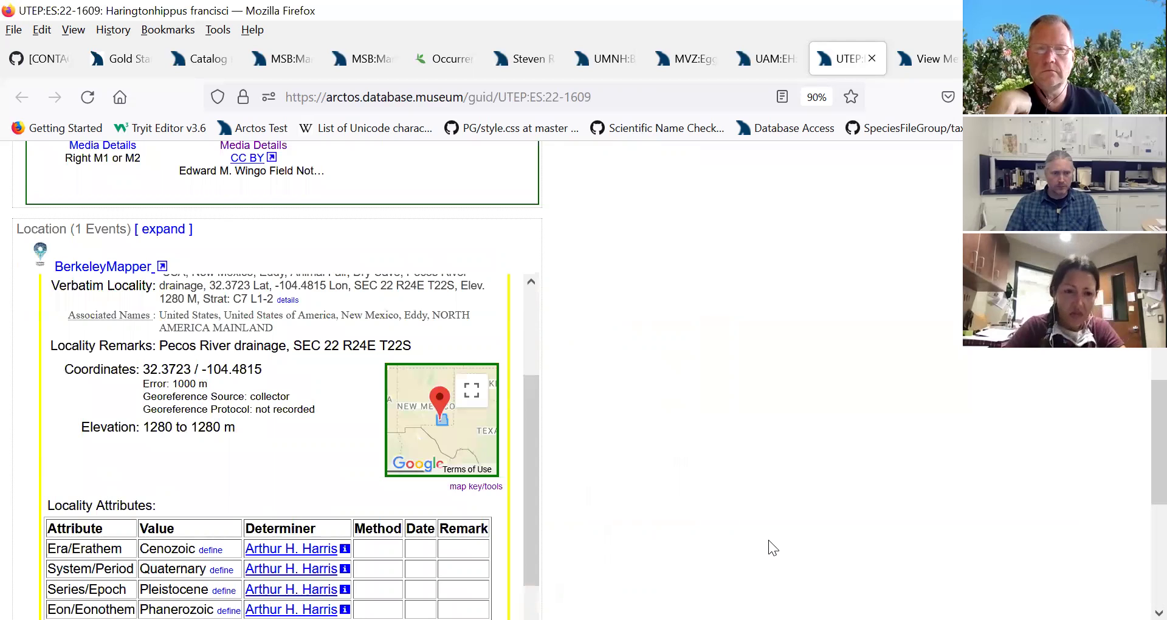
scroll(769, 541, up, 7)
scroll(769, 540, up, 9)
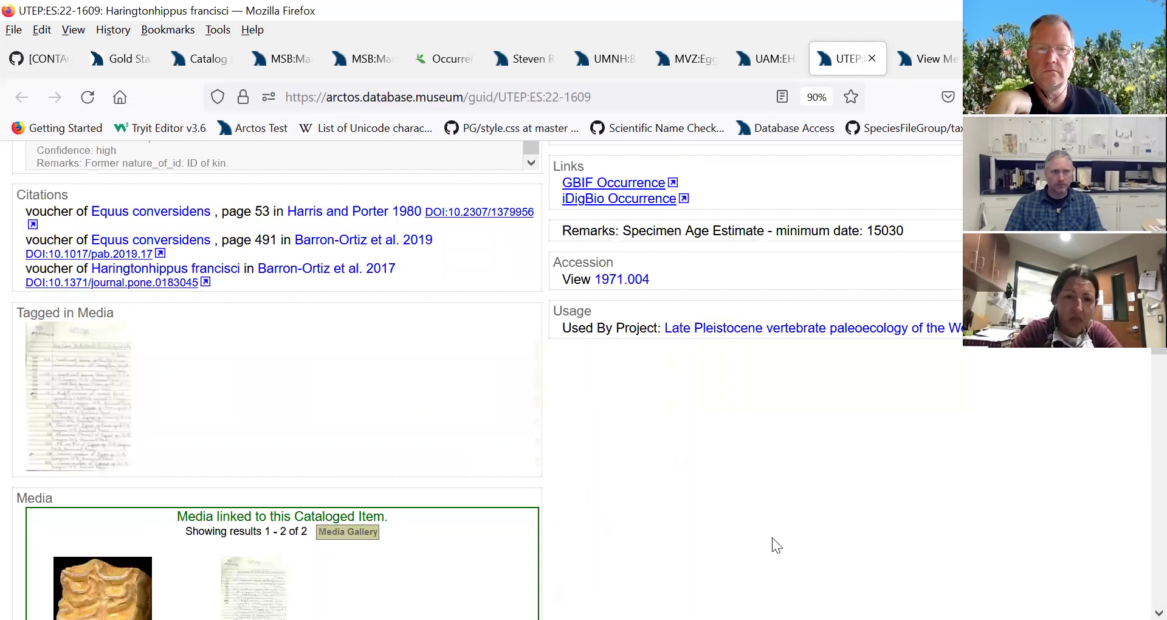
scroll(772, 538, up, 6)
scroll(823, 432, up, 2)
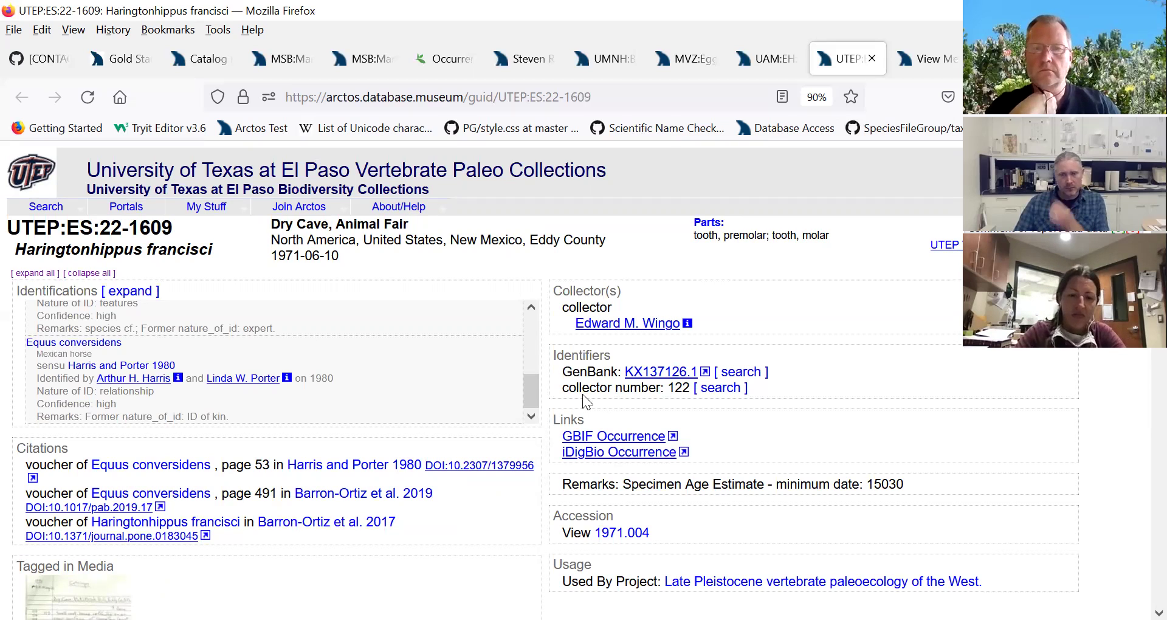
Open the agent page of the UTEP:ES:22-1609 collector and review the agent's relationships, groups and collector record table
click(626, 329)
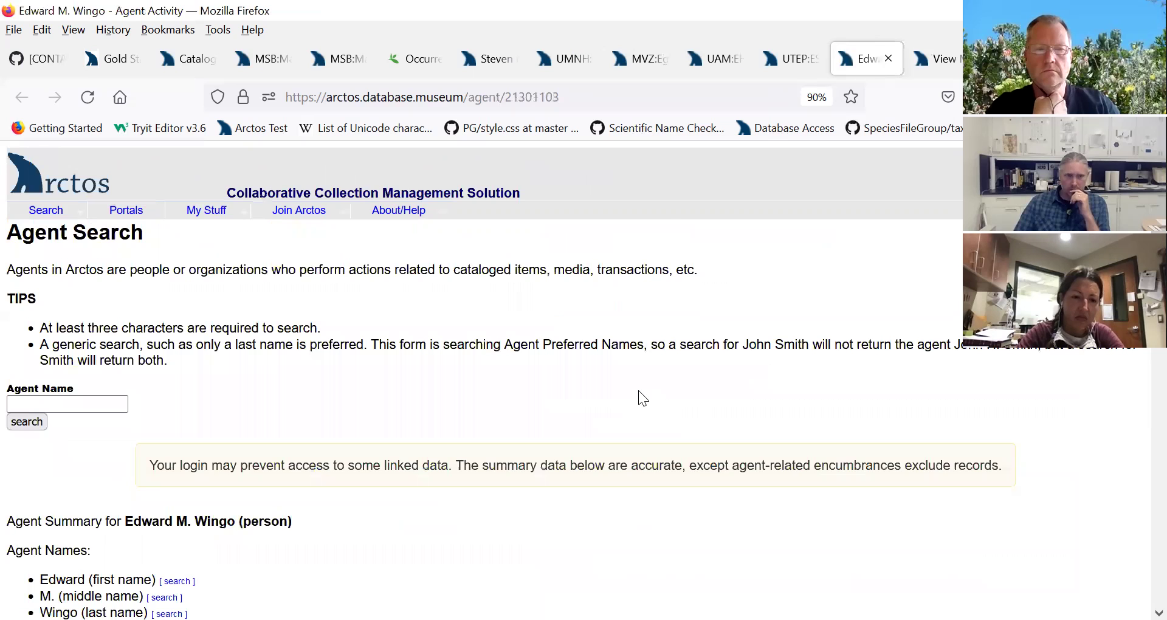
scroll(638, 390, down, 5)
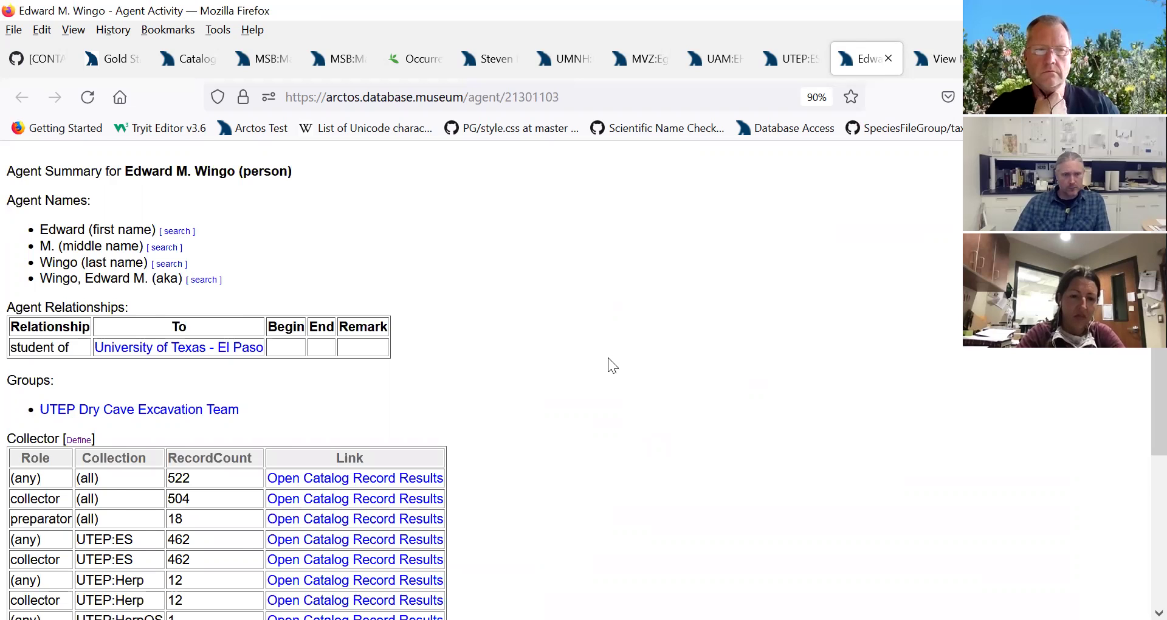
scroll(608, 365, down, 2)
scroll(576, 347, up, 2)
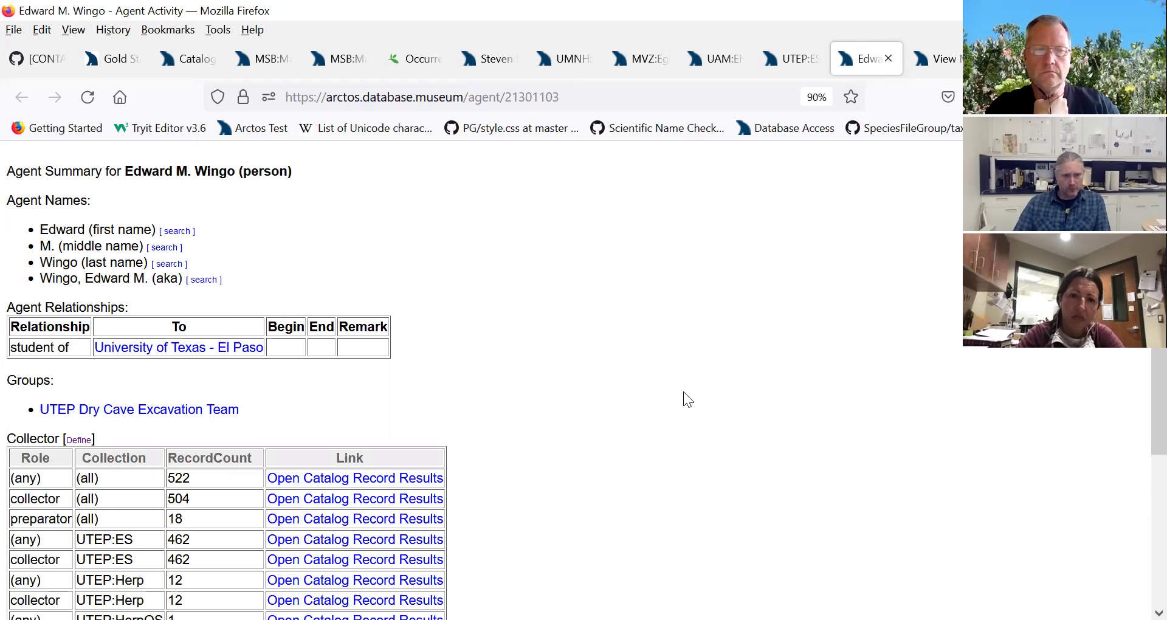
scroll(683, 391, down, 2)
scroll(224, 245, down, 1)
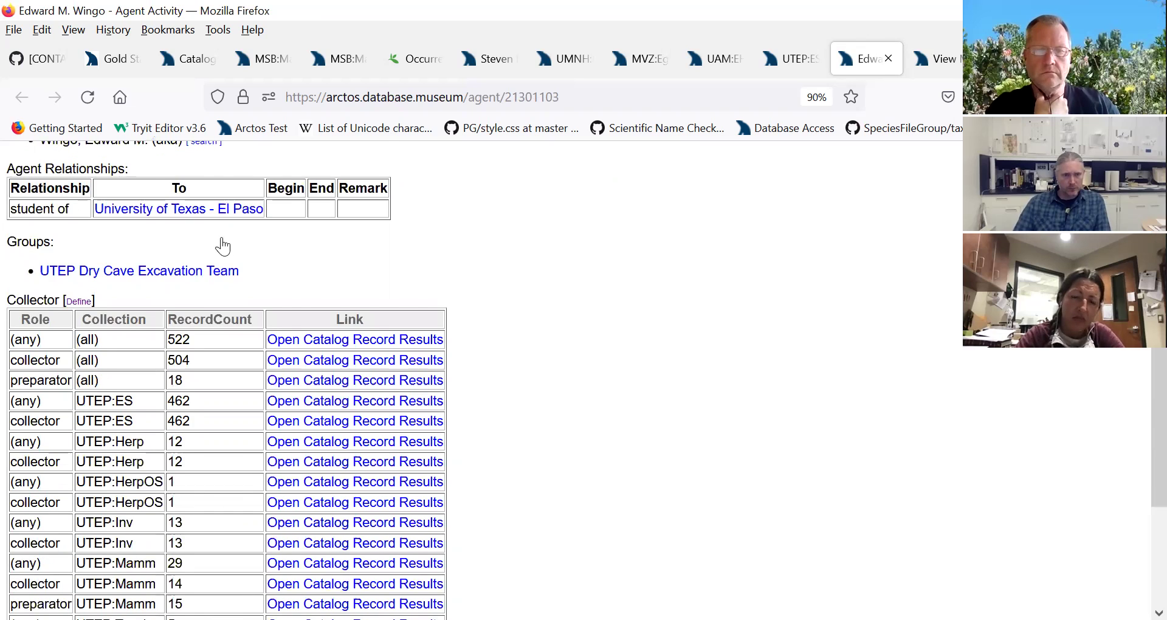
Examine the rest of the collector's agent page, including the record counts by collection, linked media records and agent names
scroll(222, 242, down, 1)
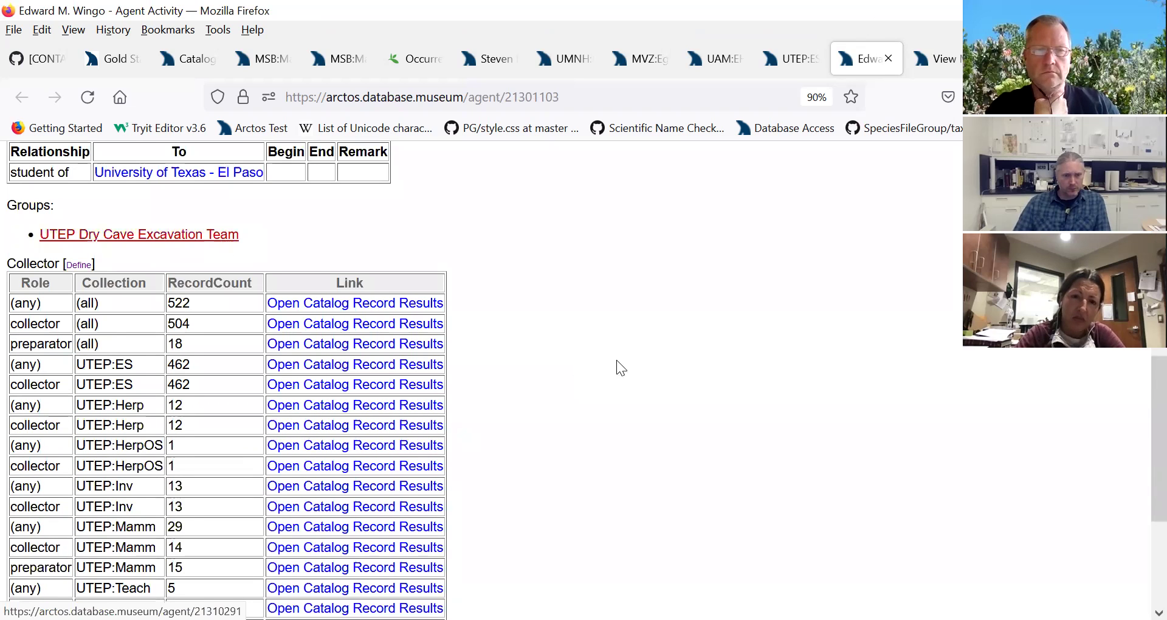
scroll(618, 365, down, 2)
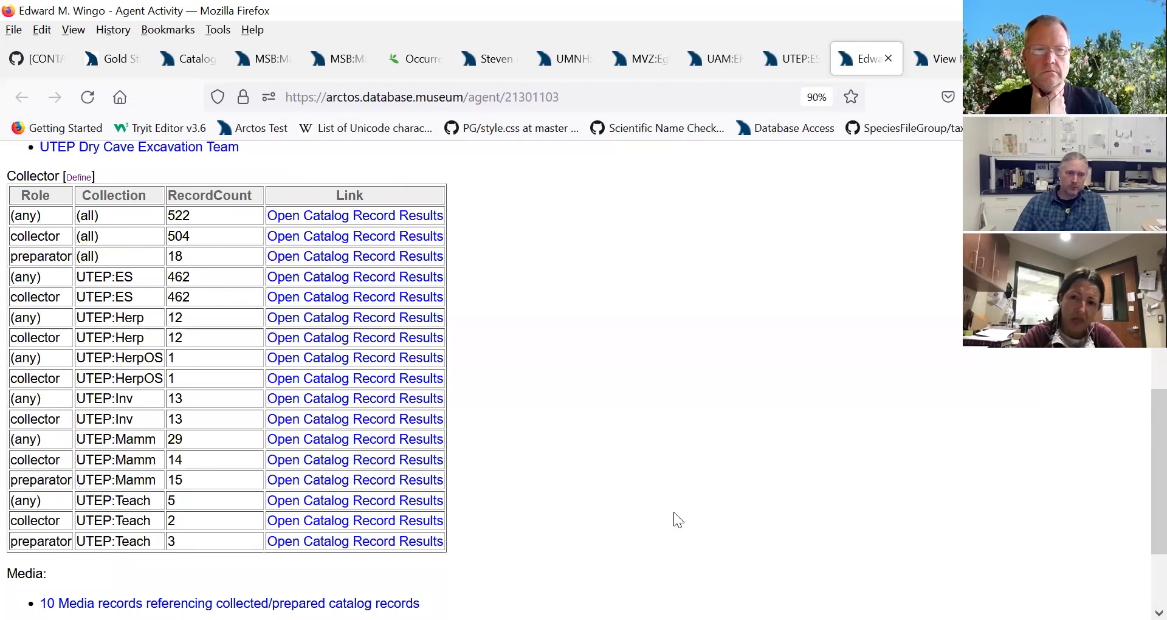
scroll(673, 512, down, 2)
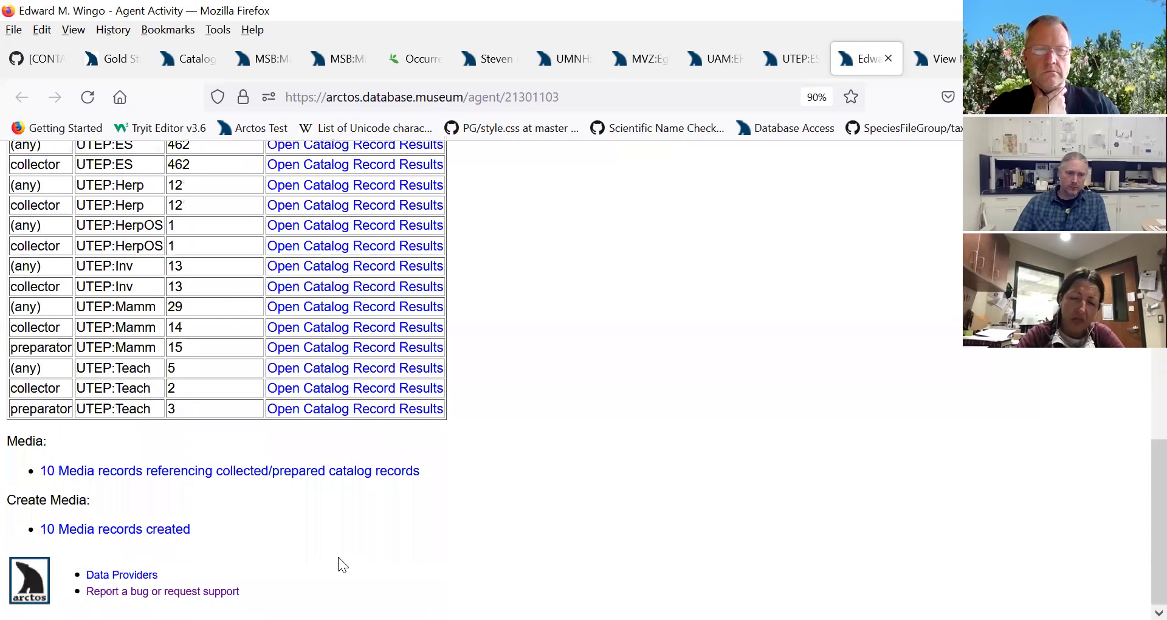
click(269, 480)
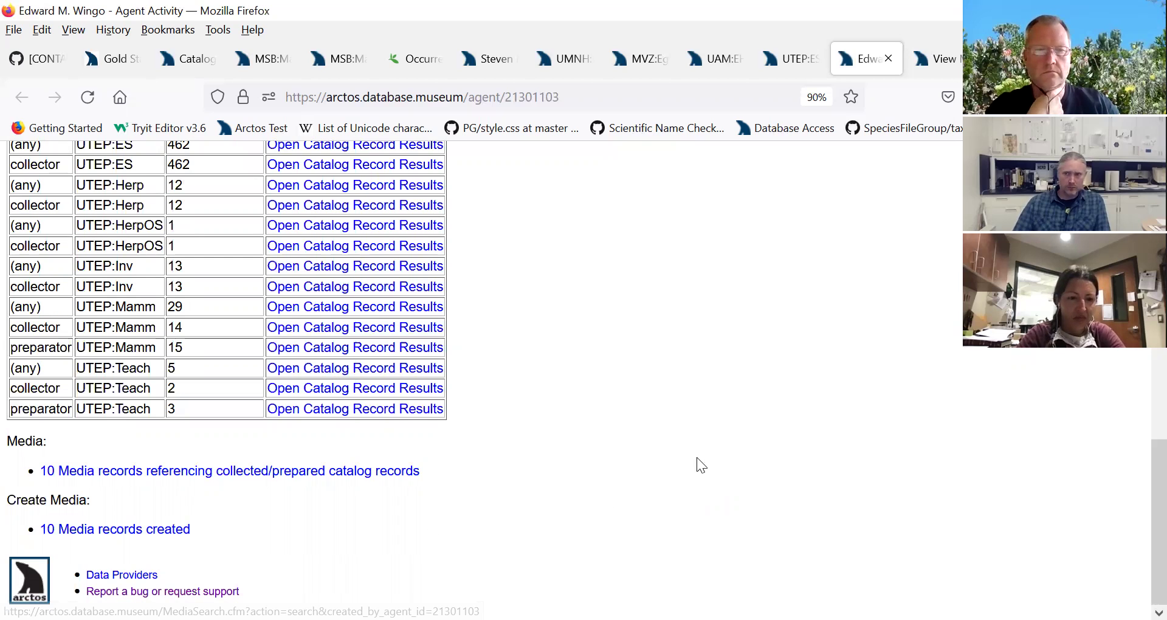
scroll(697, 459, up, 1)
scroll(685, 466, up, 4)
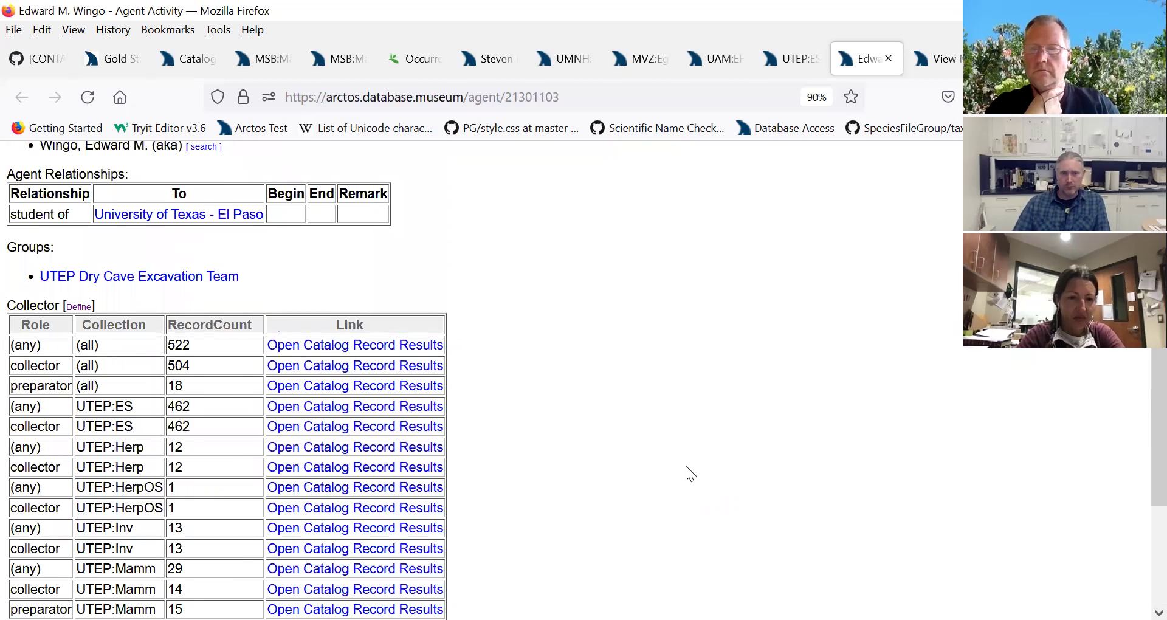
scroll(697, 483, up, 6)
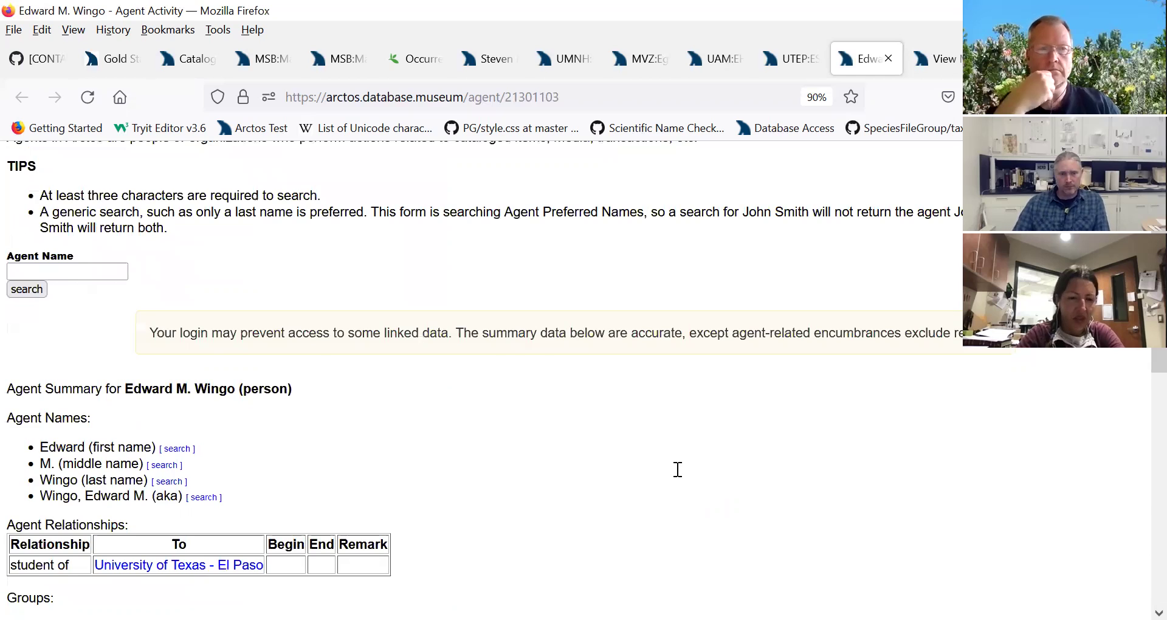
scroll(678, 469, up, 3)
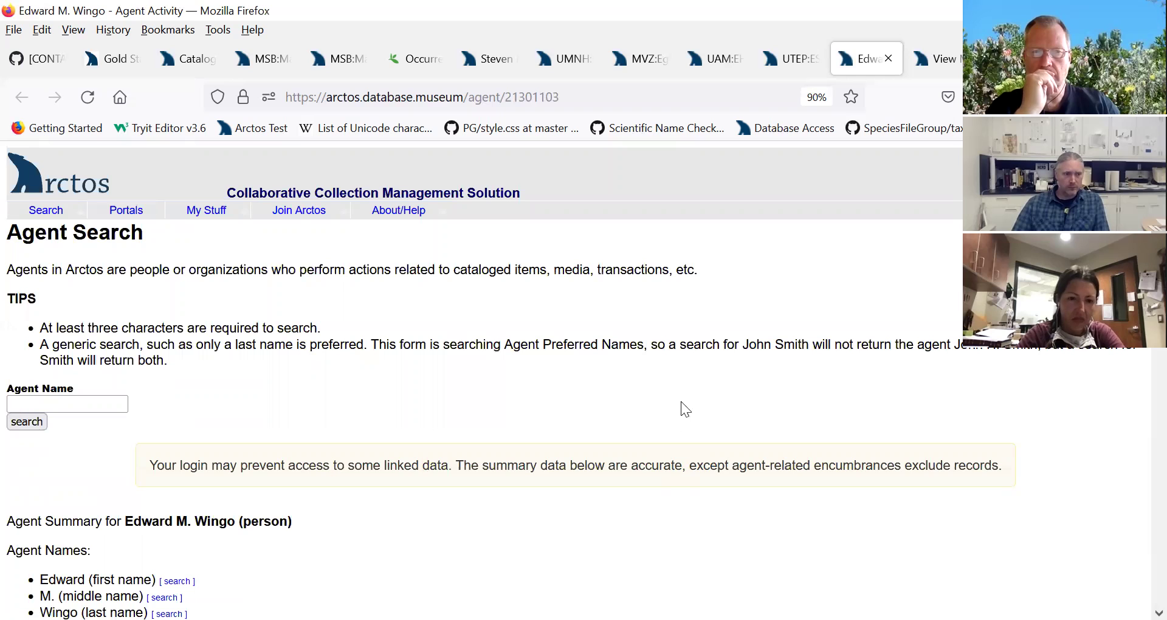
Return to the UTEP:ES:22-1609 record and open its linked project Late Pleistocene vertebrate paleoecology of the West
click(789, 60)
scroll(825, 430, down, 2)
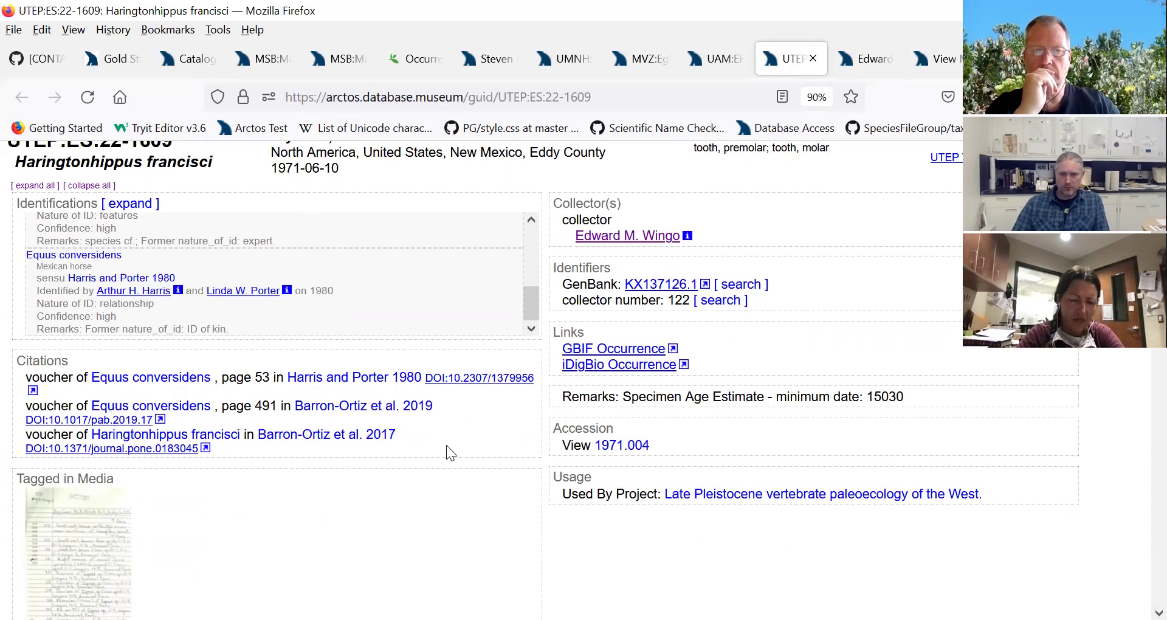
click(793, 495)
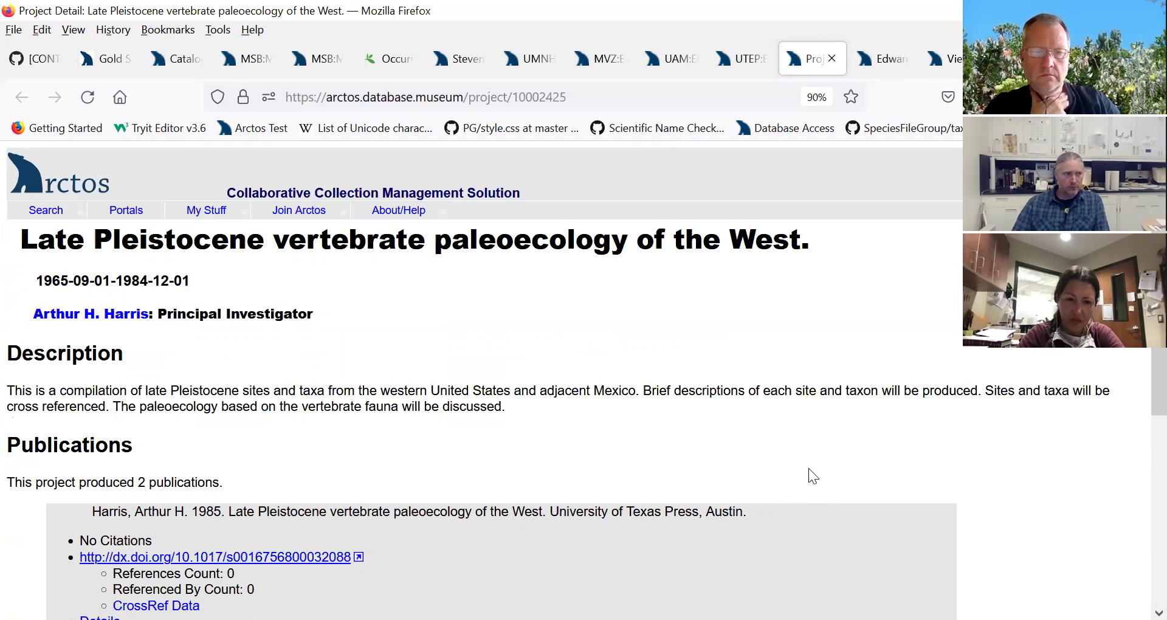
Review the project's description, produced publications, catalog records used and media sections
scroll(809, 468, down, 1)
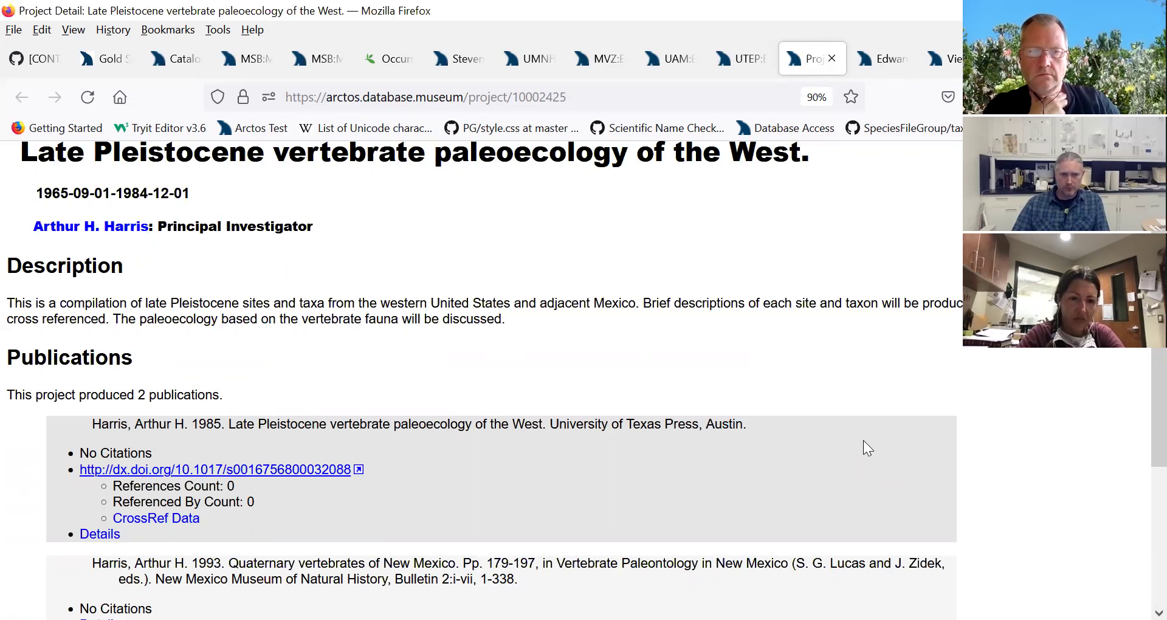
scroll(861, 444, down, 3)
scroll(777, 457, down, 1)
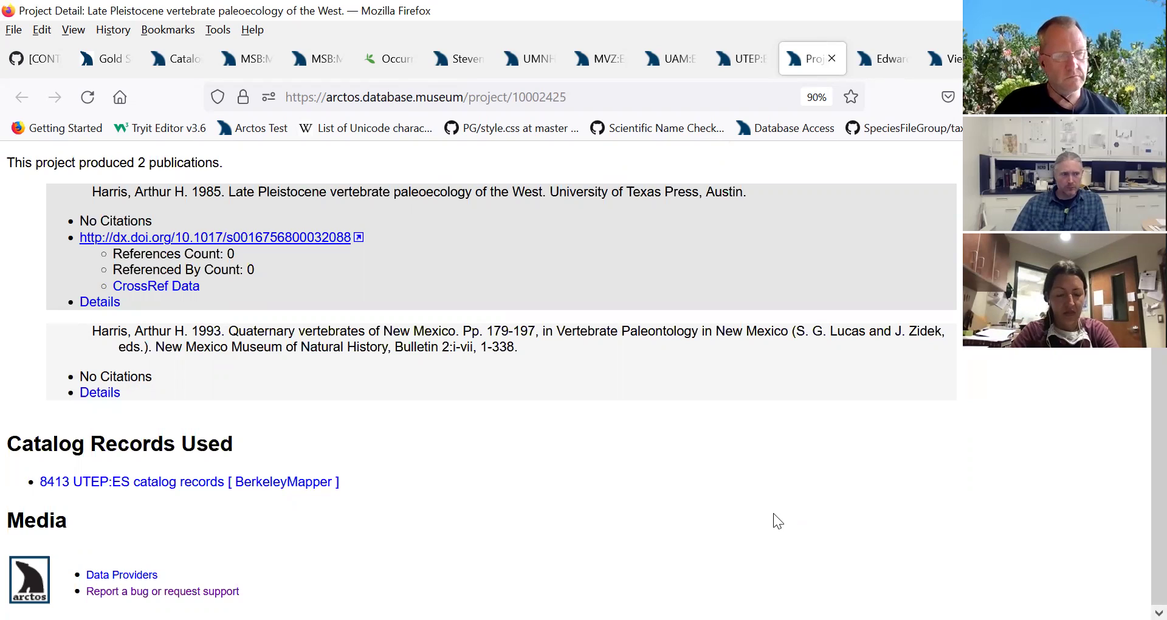
scroll(773, 521, up, 2)
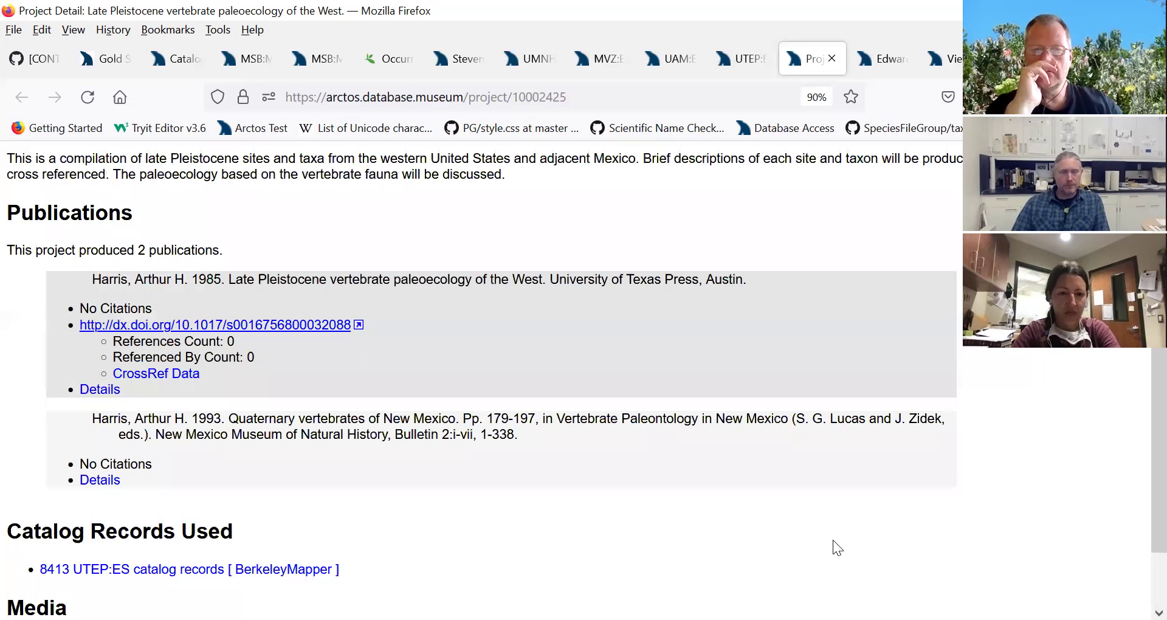
scroll(746, 470, up, 4)
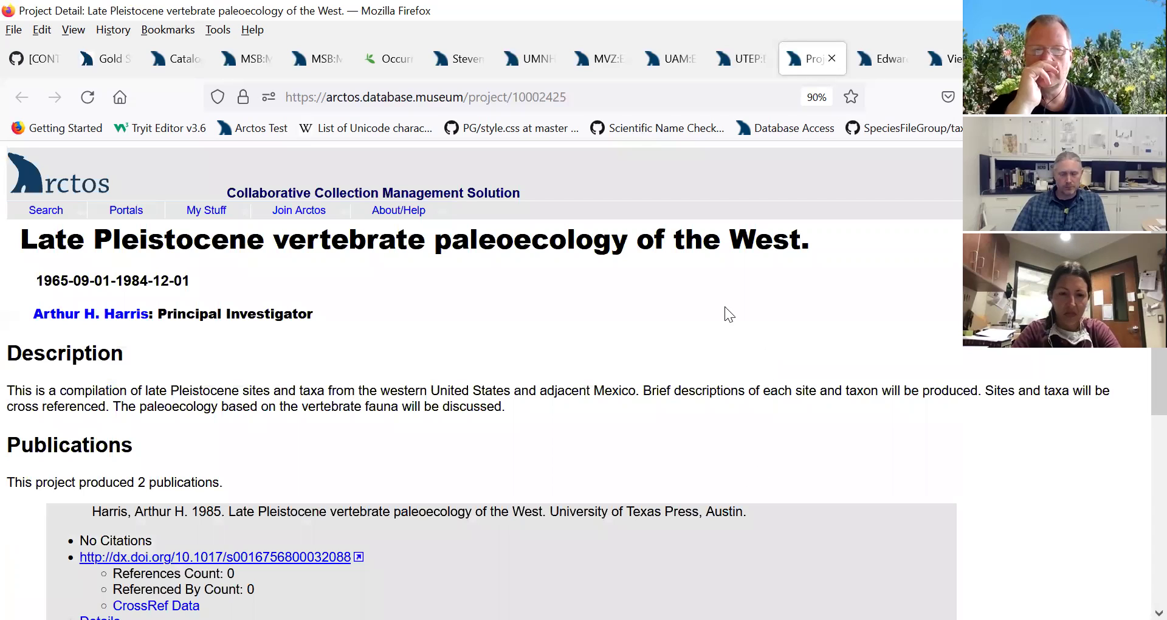
Go to the open Catalog Record Search page and sign in to Arctos with the saved operator account
click(332, 77)
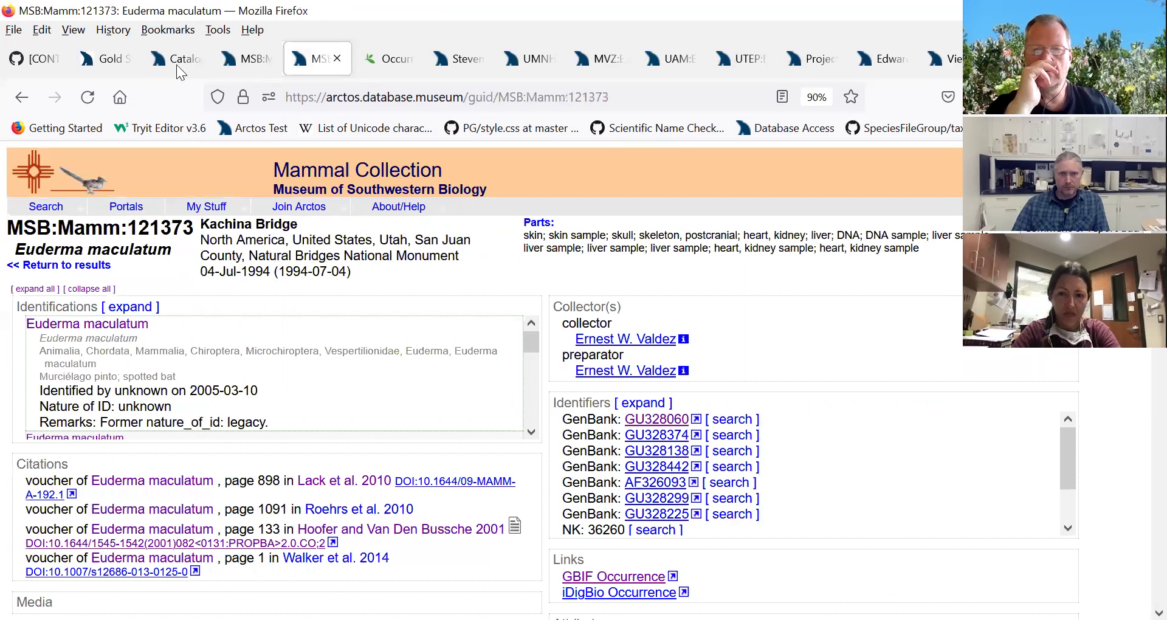
click(177, 64)
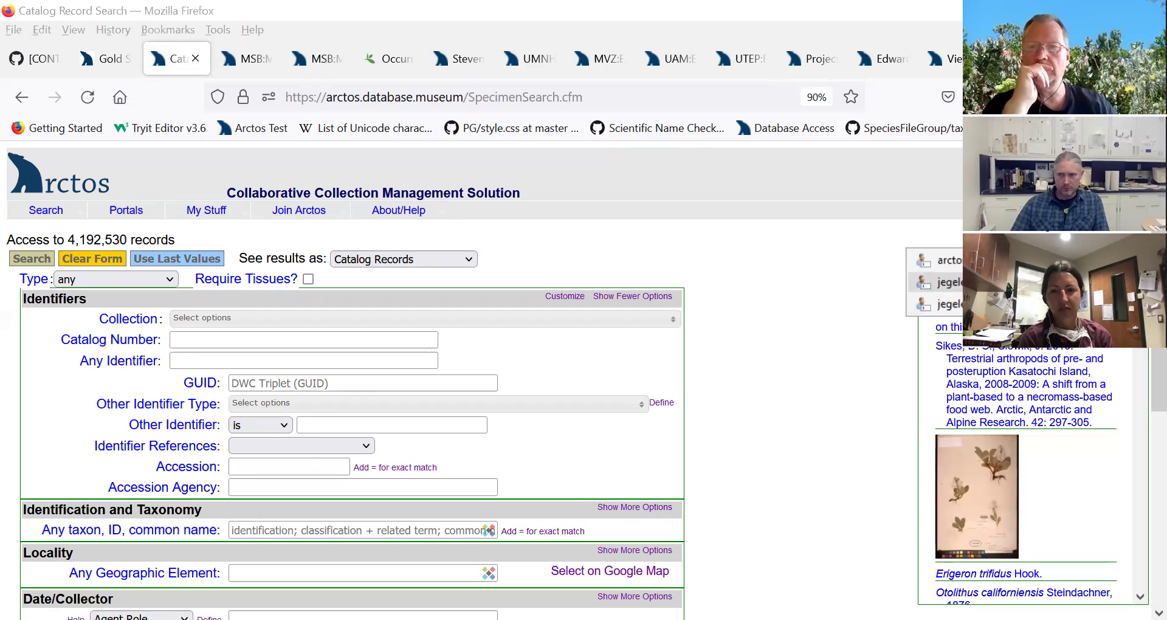
click(939, 282)
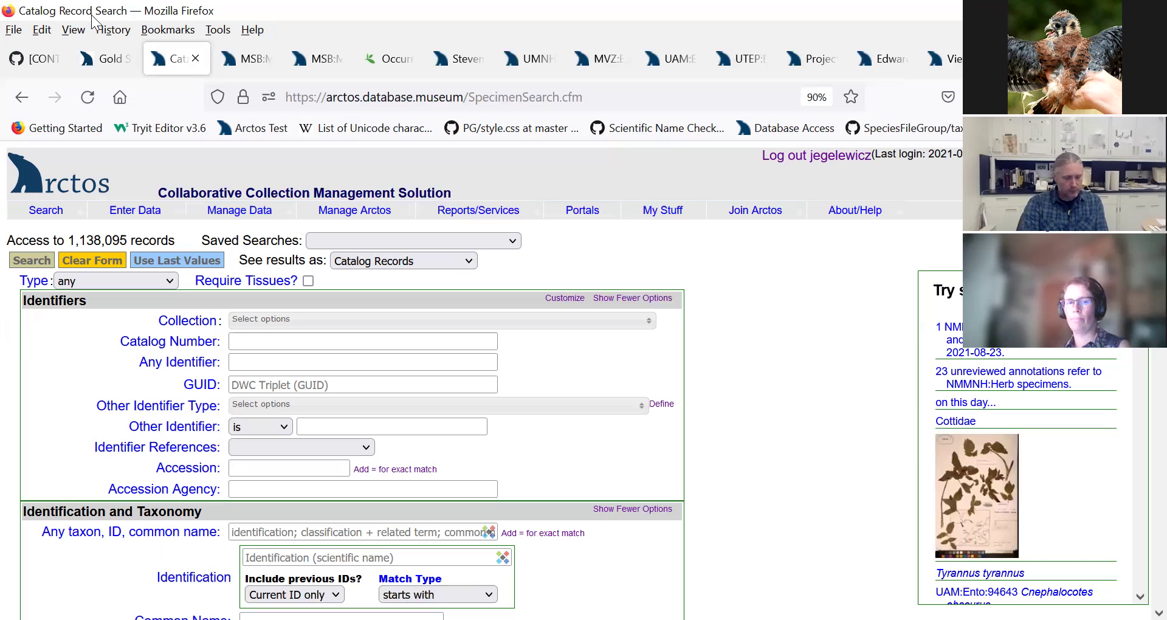
Reload the MSB:Mamm:121373 record while signed in and review its editing options, citations, identifiers, attributes, accession, usage and location
key(ctrl+Tab)
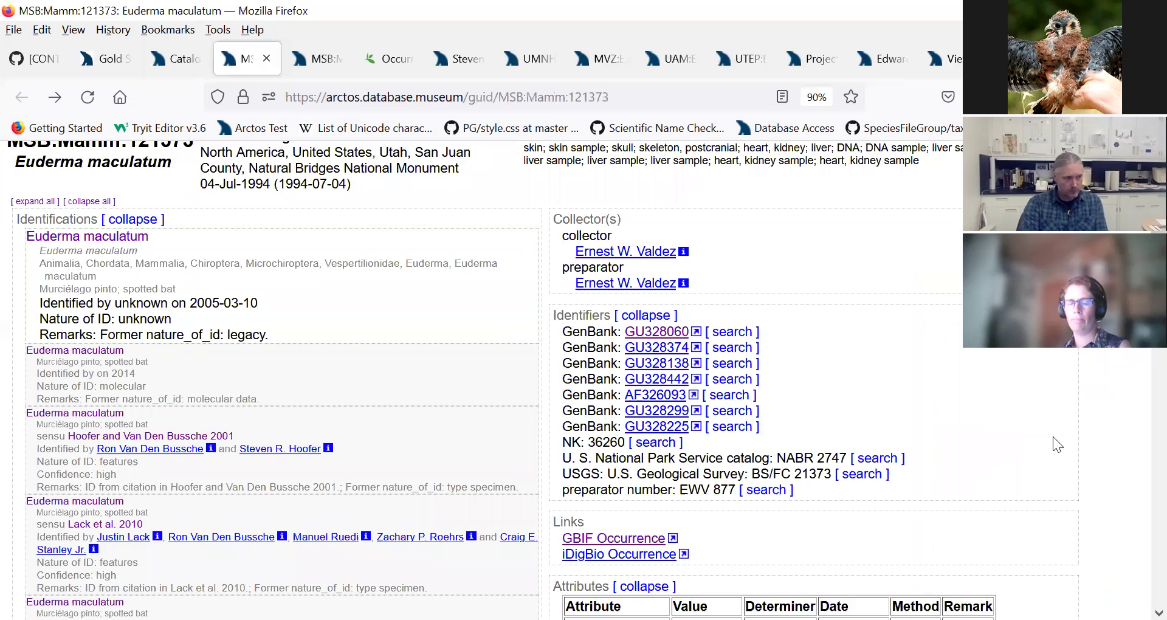
scroll(1099, 427, up, 2)
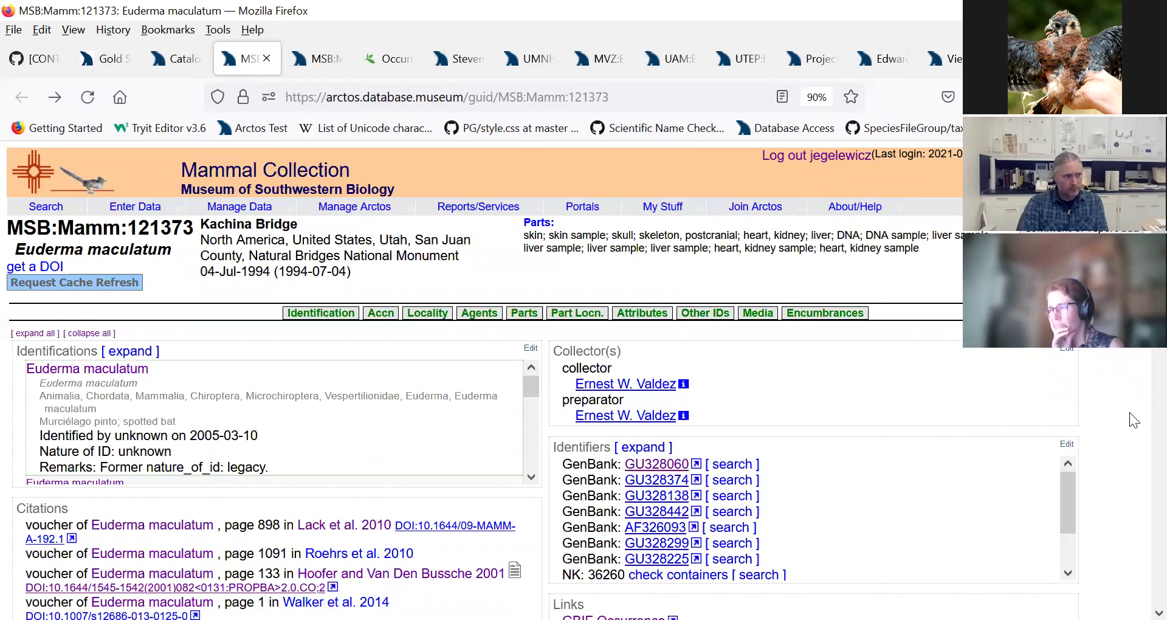
scroll(1129, 413, down, 2)
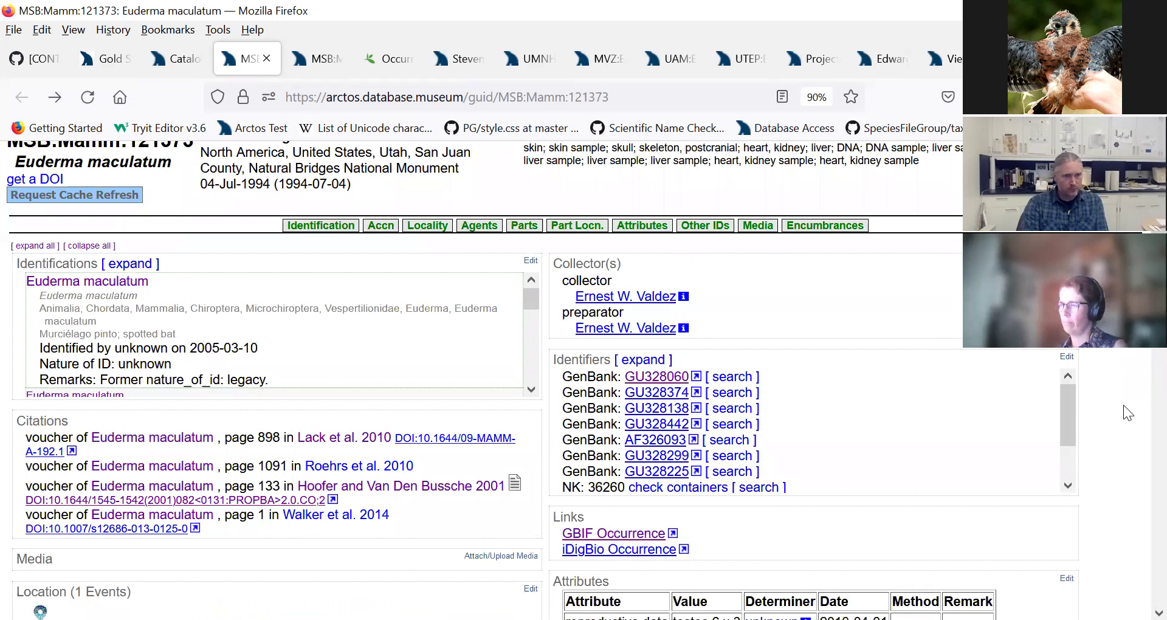
scroll(1123, 405, down, 2)
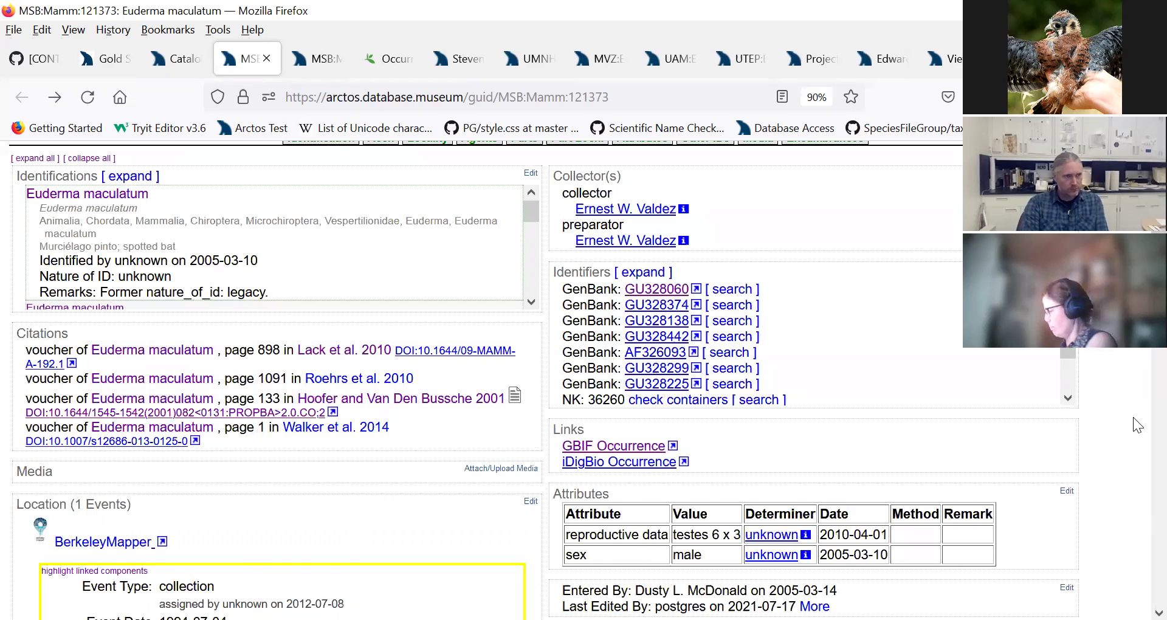
scroll(1134, 419, down, 2)
scroll(1135, 422, up, 6)
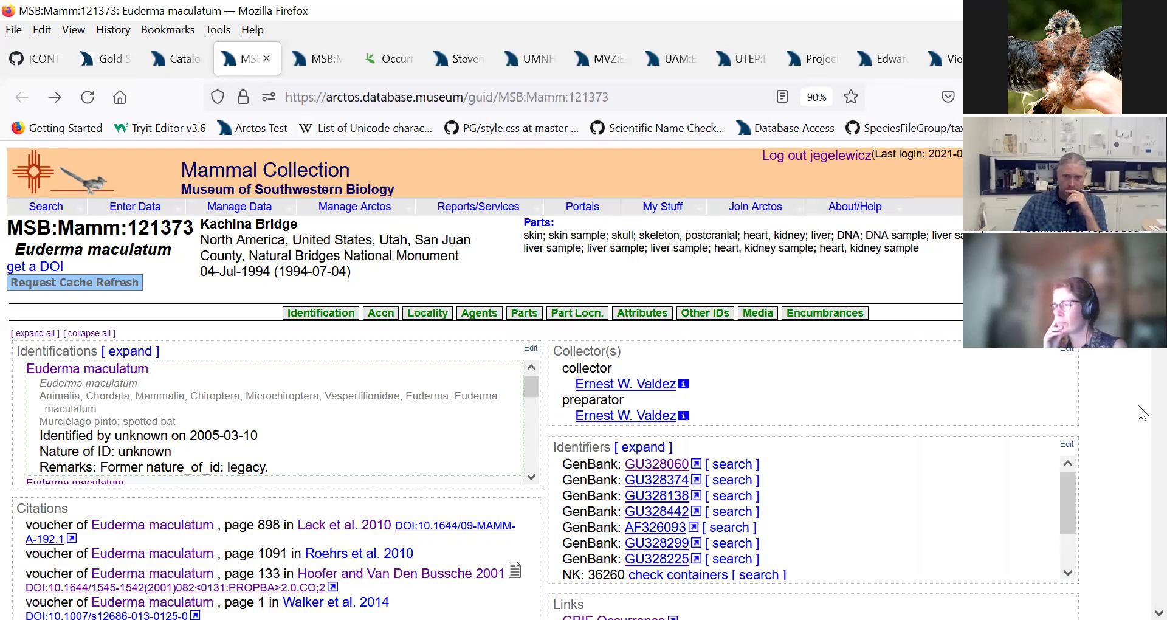
scroll(1130, 392, down, 3)
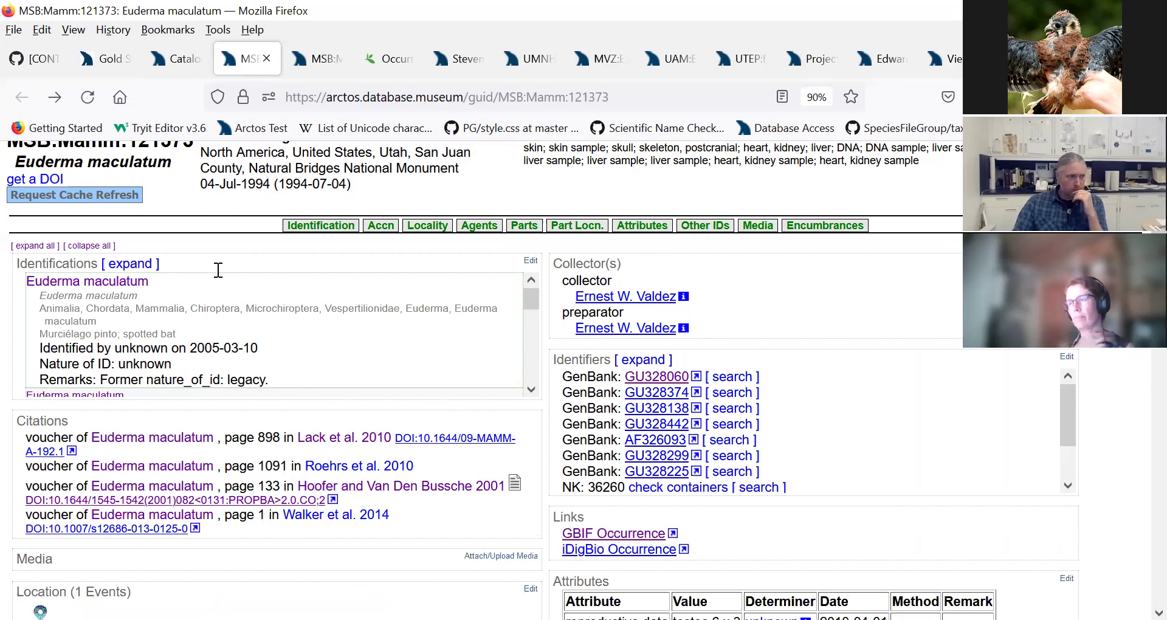
scroll(217, 268, down, 6)
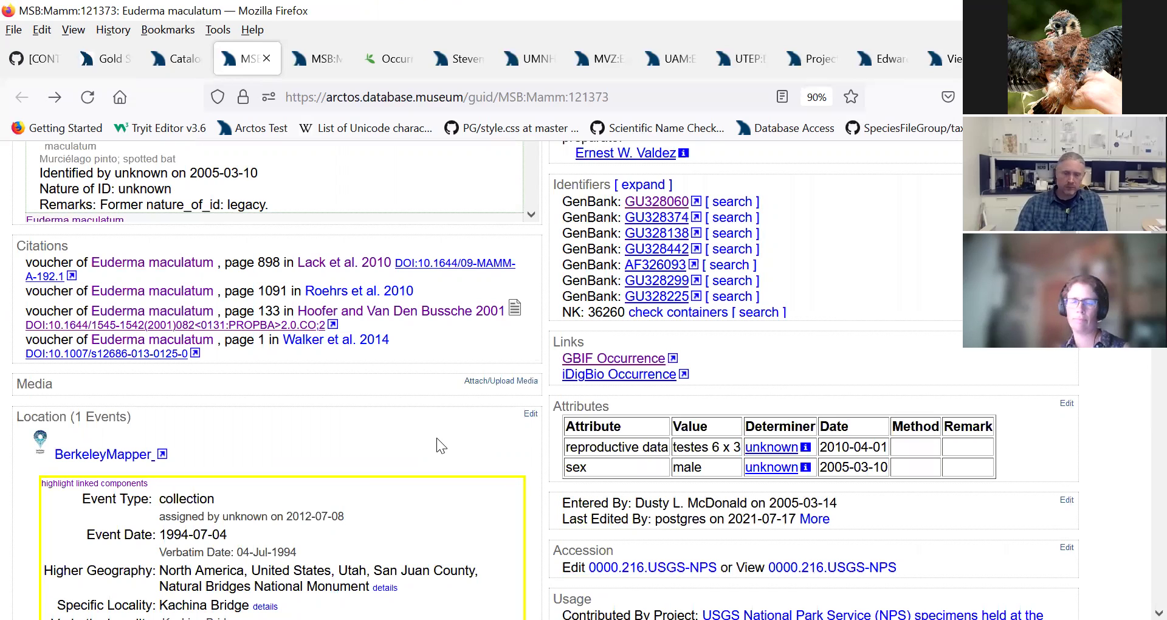
scroll(1141, 351, down, 3)
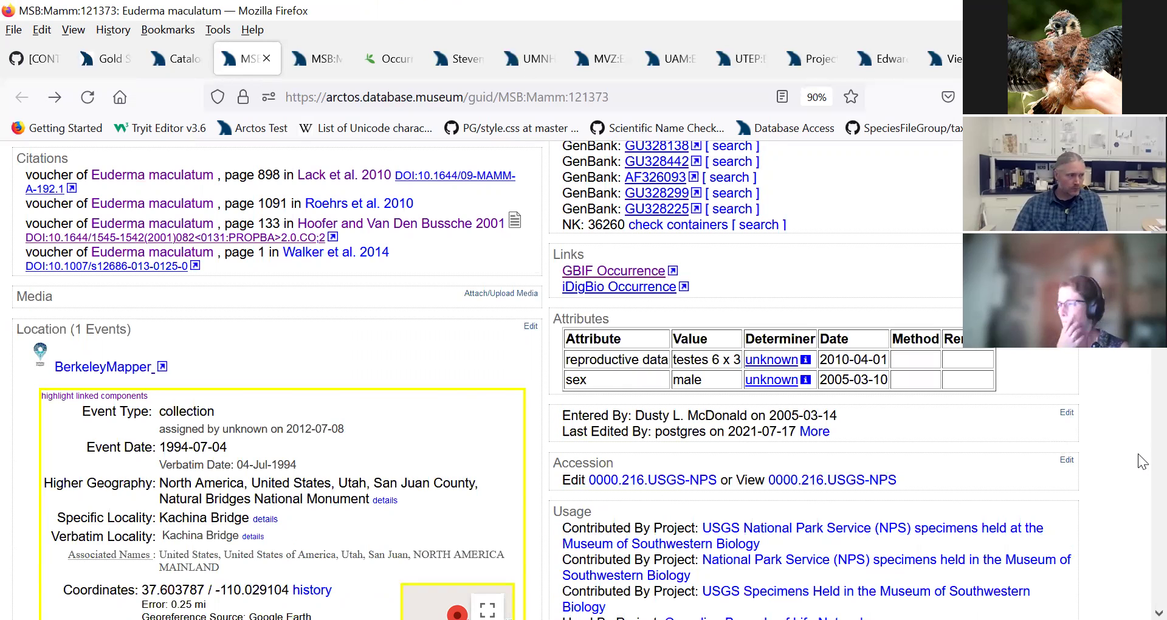
scroll(1142, 462, up, 6)
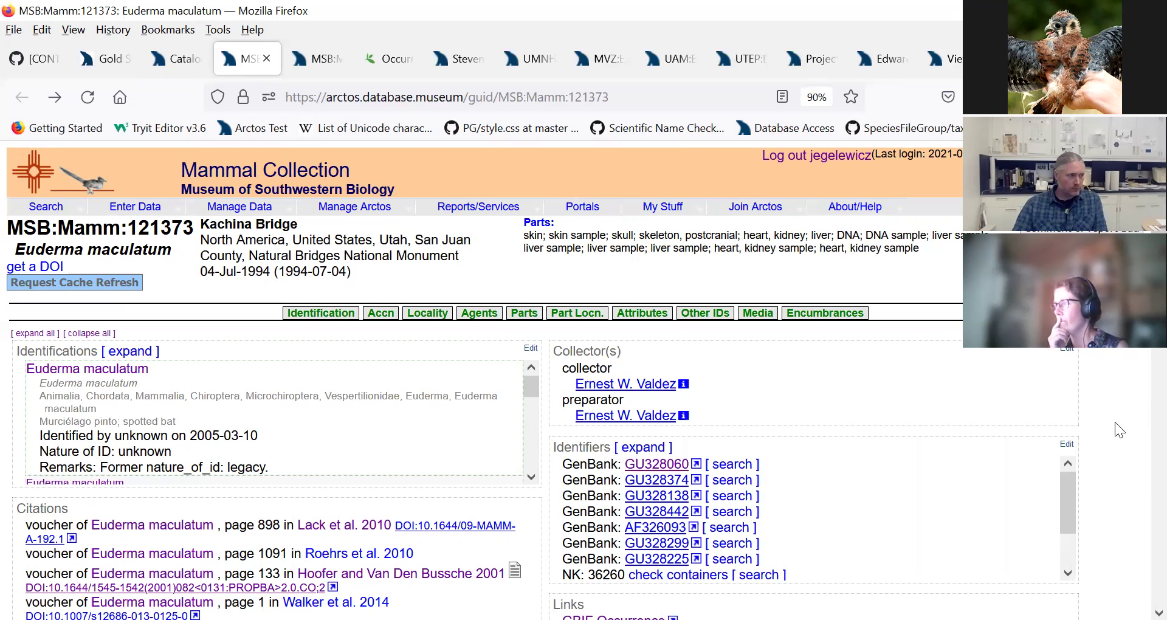
Search the catalog records for catalog number 5000 and look through the results table
click(166, 61)
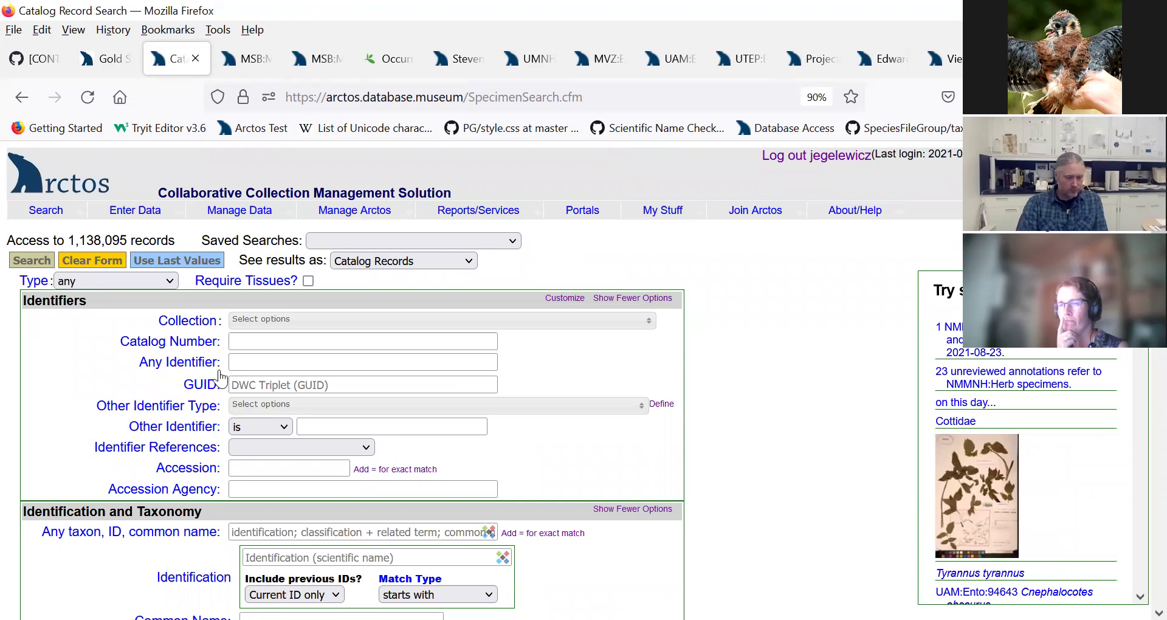
click(277, 339)
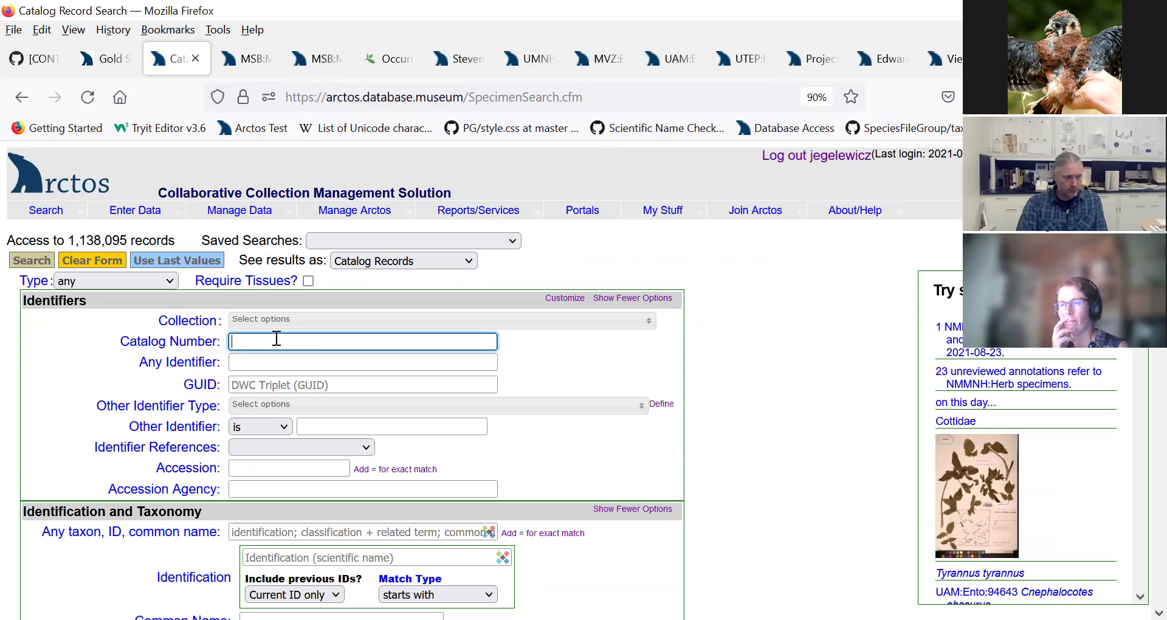
text(5000)
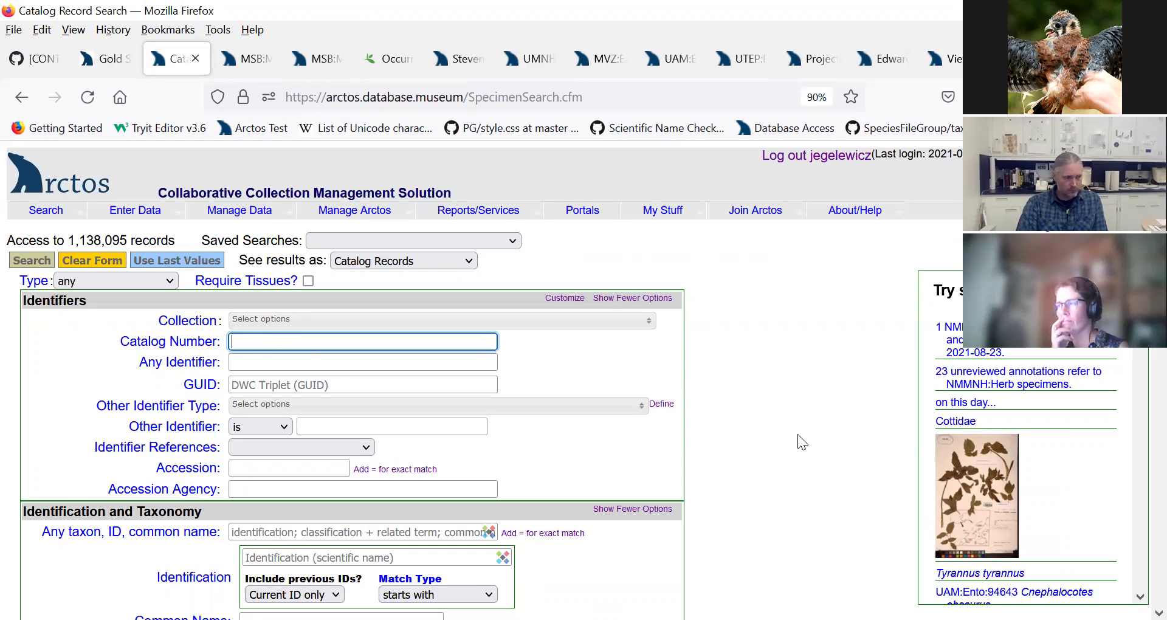
key(Return)
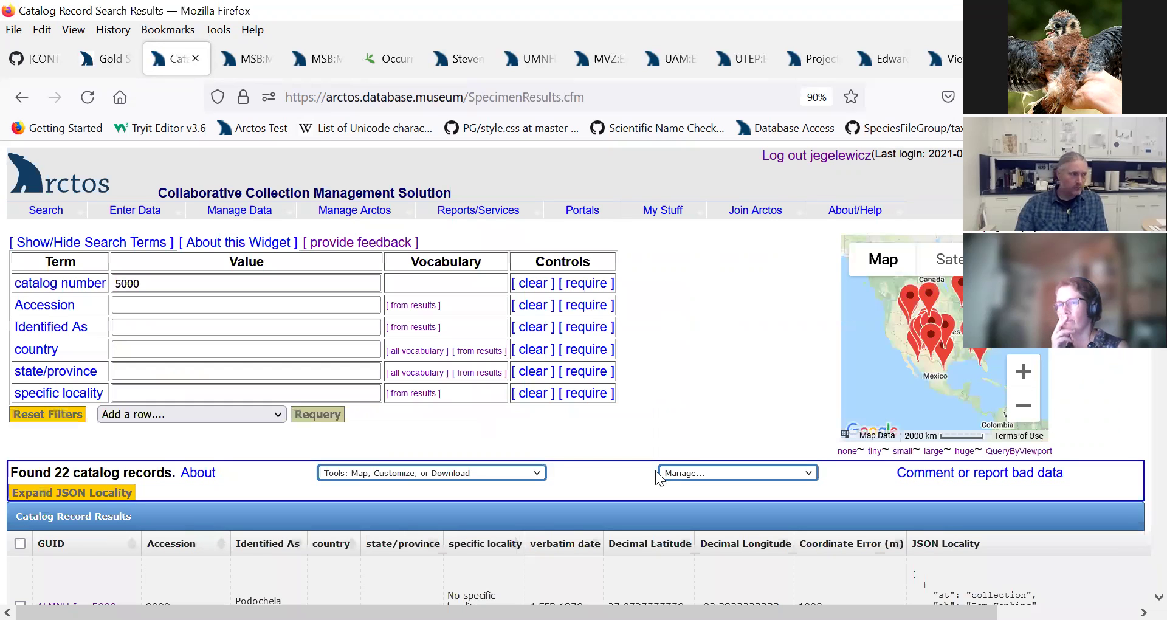
scroll(601, 465, down, 3)
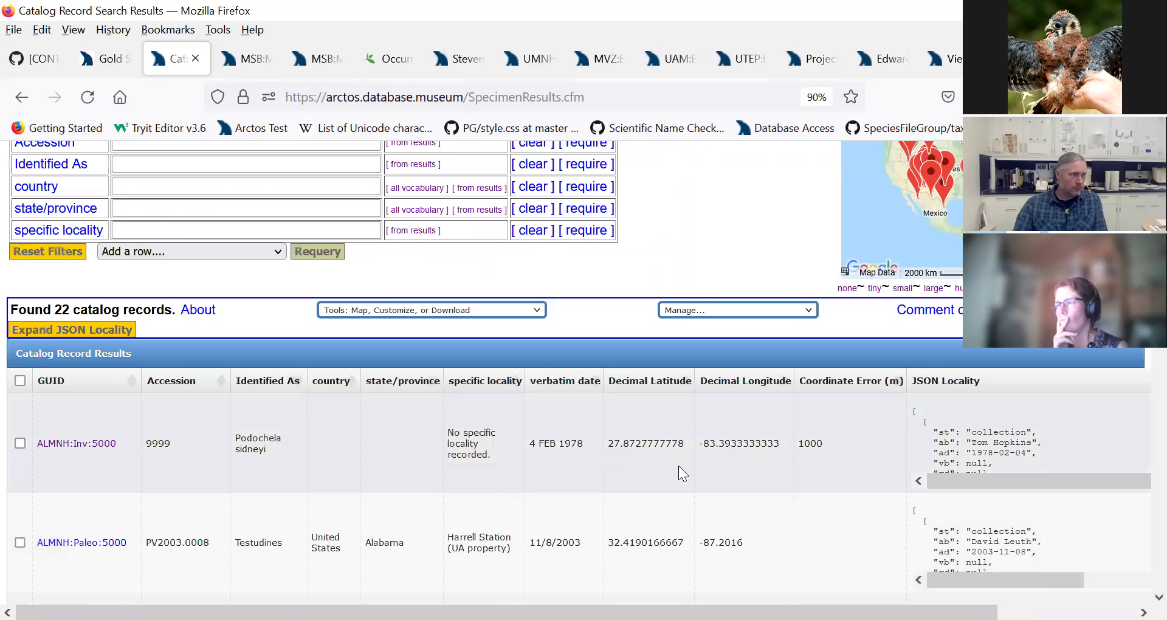
scroll(677, 463, down, 3)
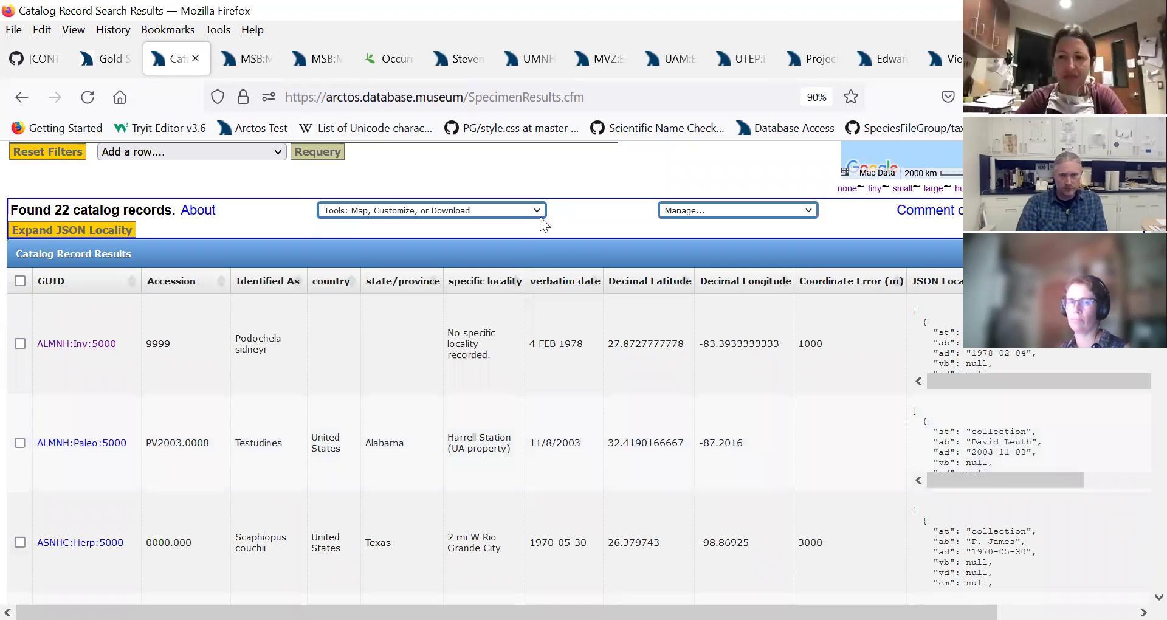
Open the option to add or remove data fields for the results and review the available Locality, Random and Attributes columns
click(539, 217)
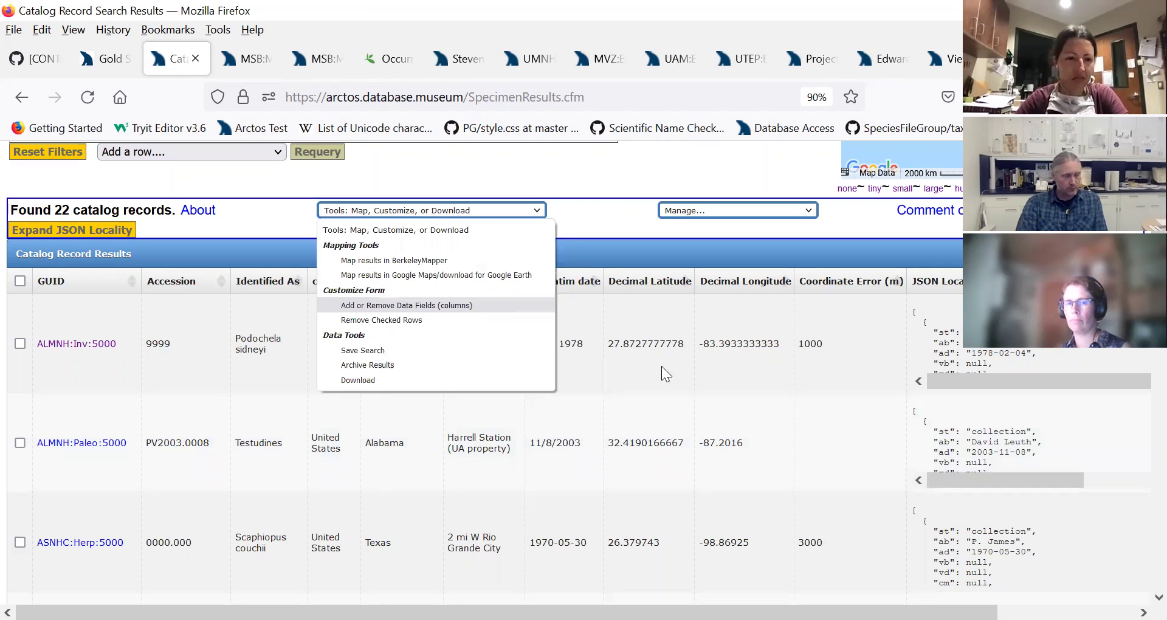
key(Return)
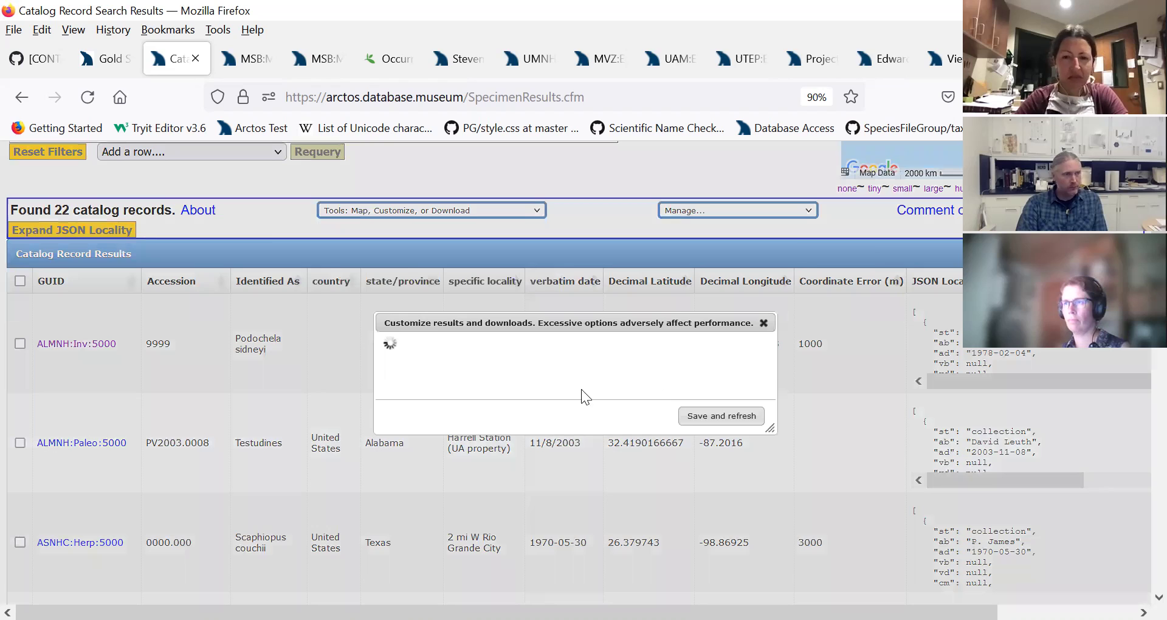
scroll(477, 364, down, 2)
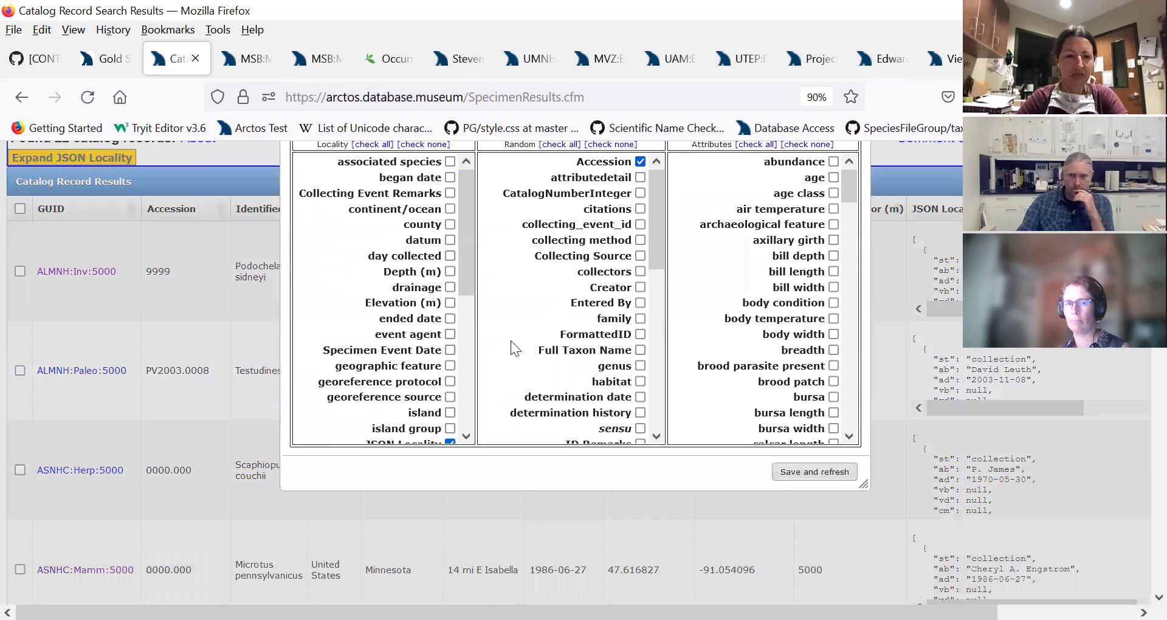
scroll(539, 370, up, 2)
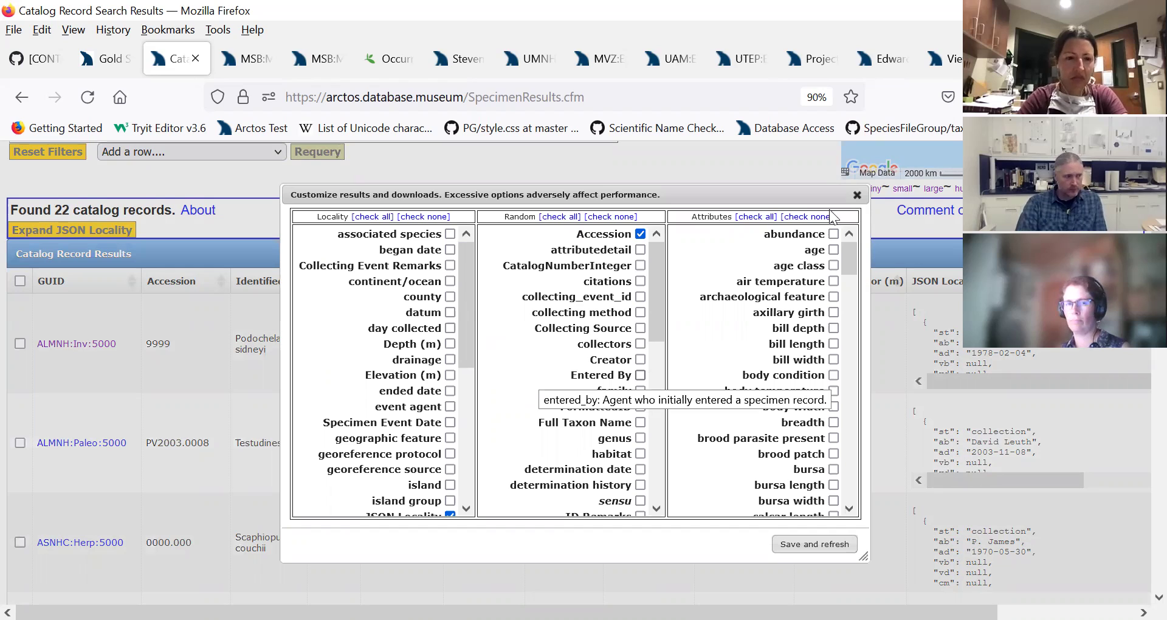
Close the field customization without saving, review the mapping, customizing and data tools, and map the search results in BerkeleyMapper
click(858, 203)
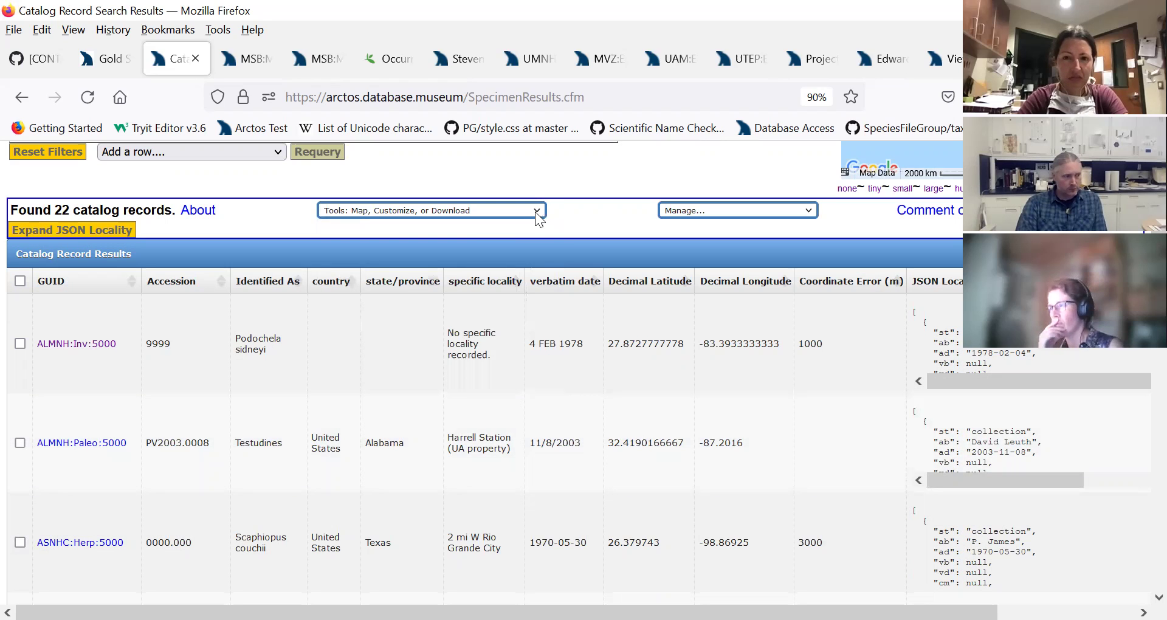
click(535, 211)
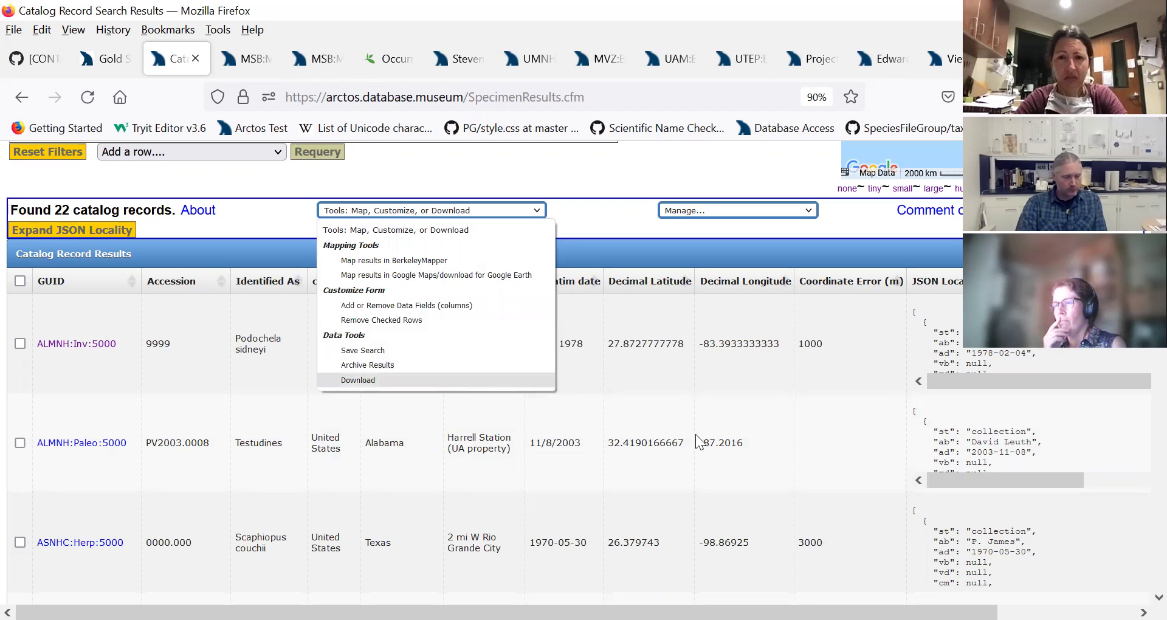
key(Up)
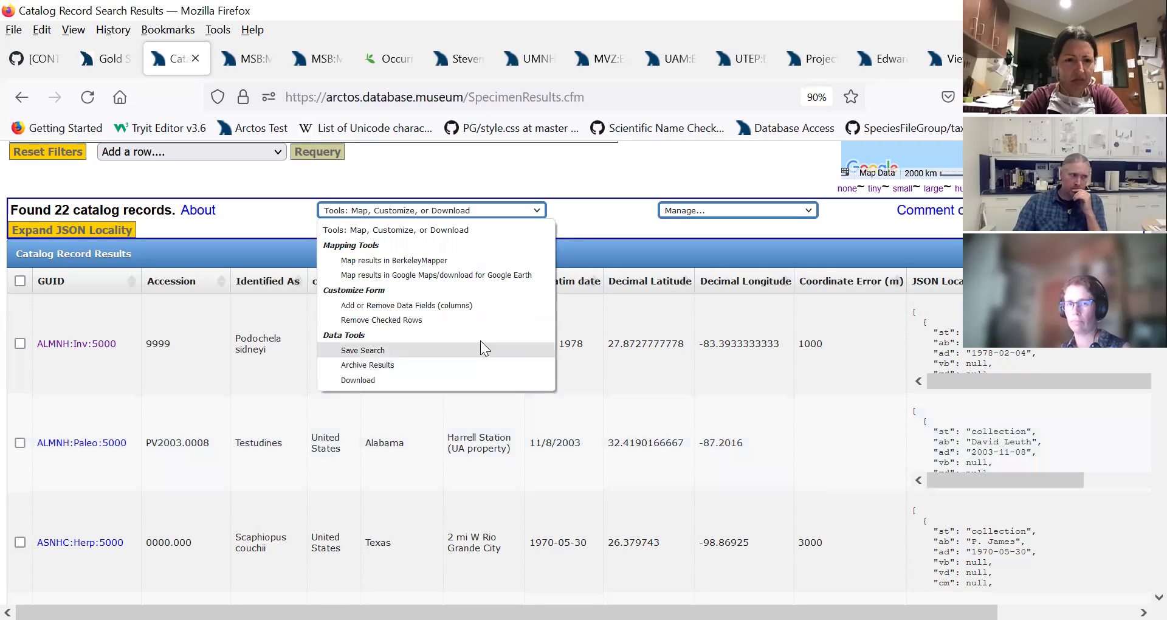
key(Down)
key(Down)
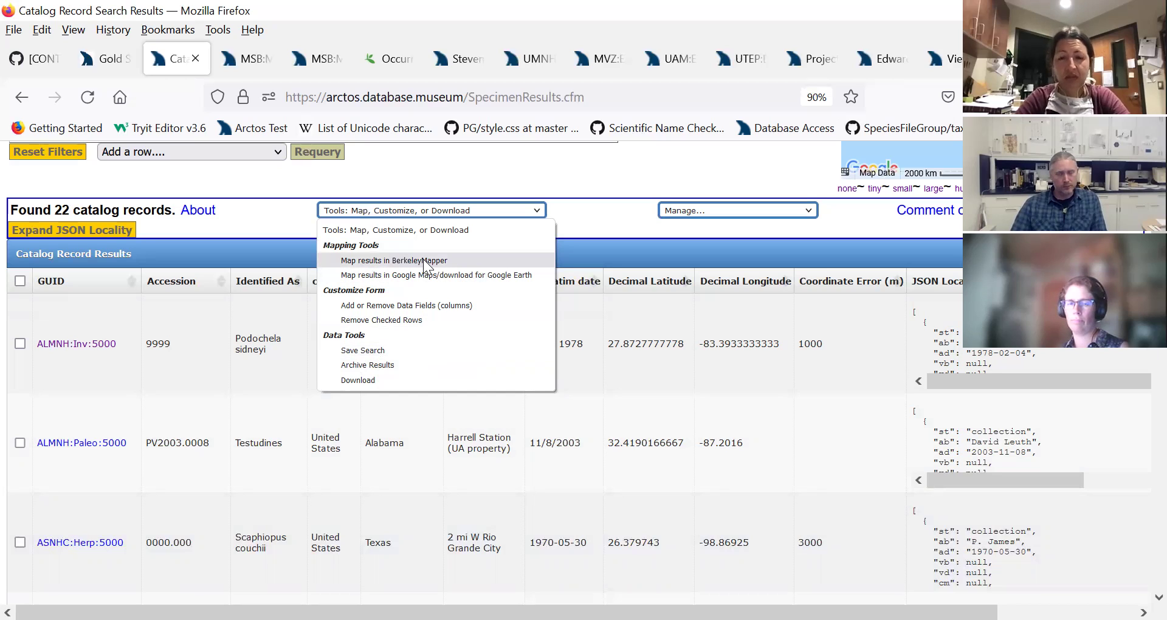
key(Return)
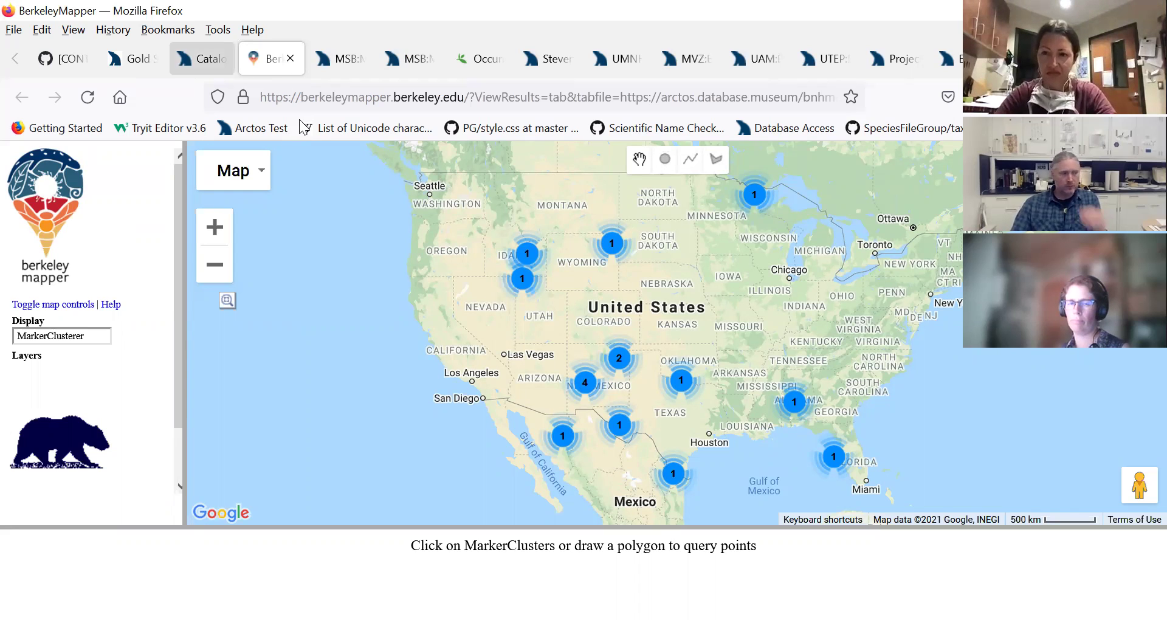
Return to the catalog record results and review the management options for changing records, printing reports and finding related data
click(203, 58)
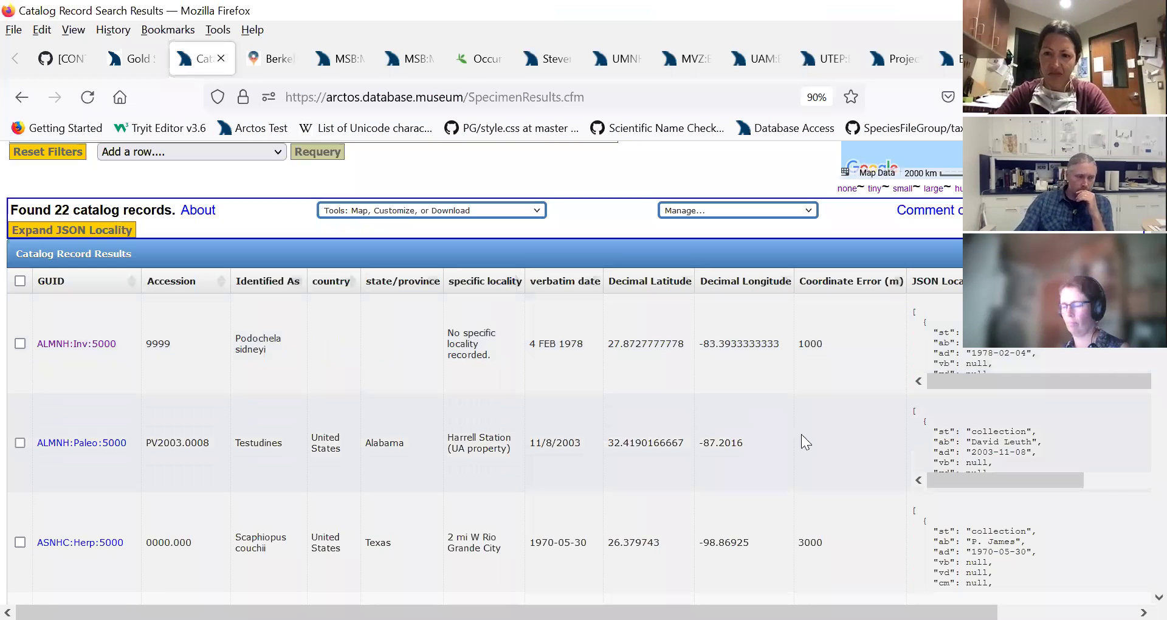
scroll(827, 441, up, 3)
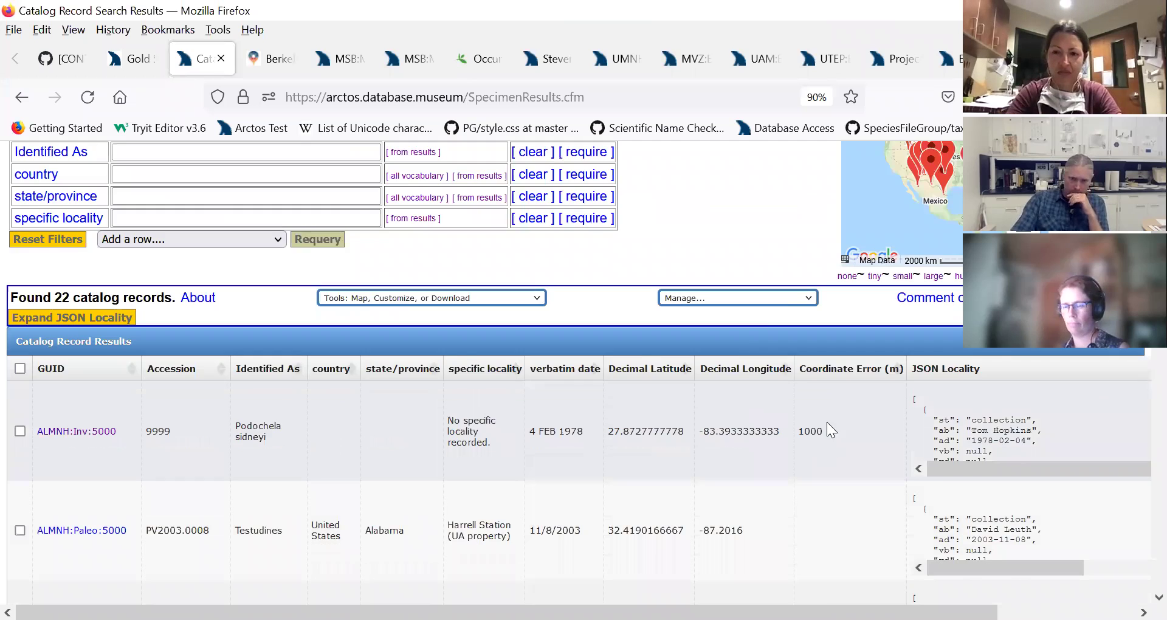
scroll(828, 417, down, 9)
scroll(818, 290, up, 6)
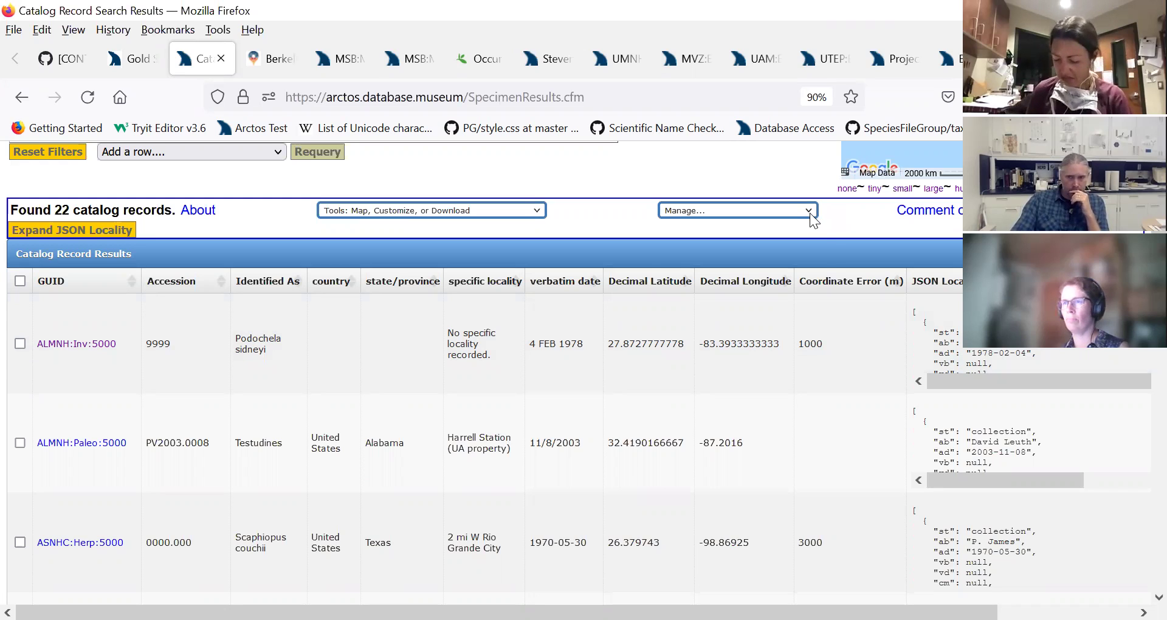
click(809, 213)
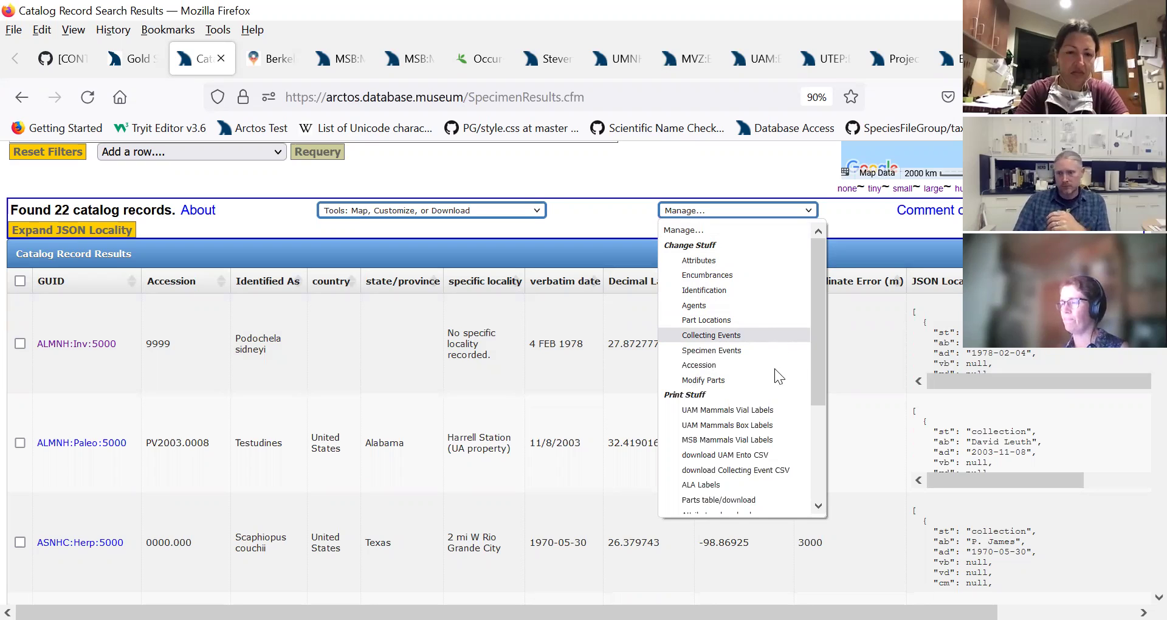
scroll(776, 339, down, 2)
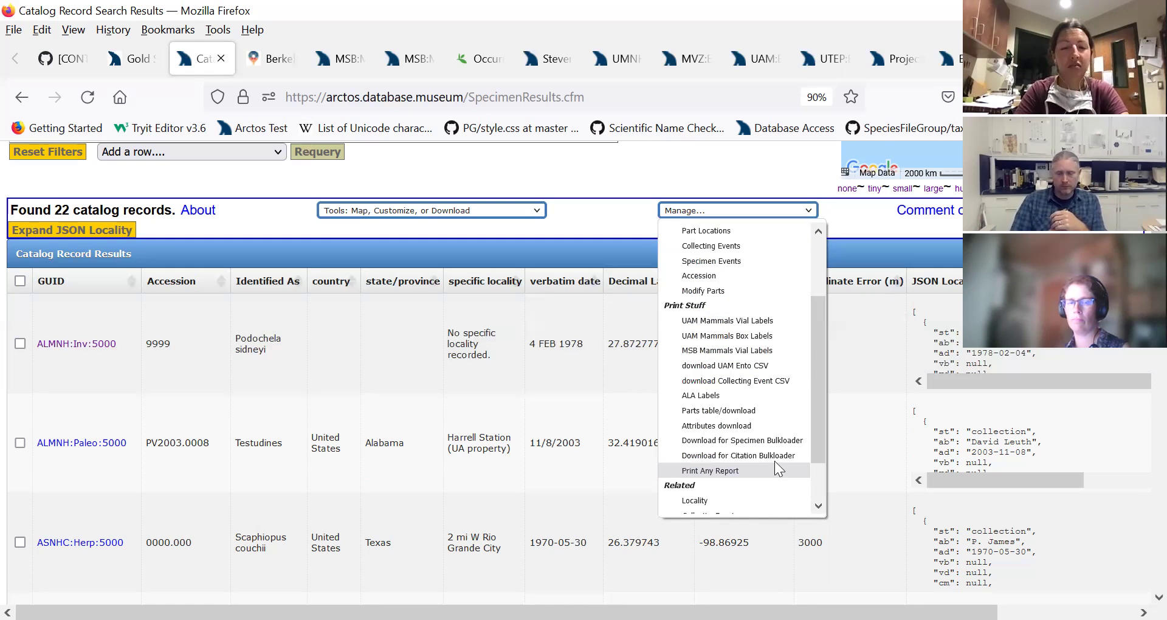
scroll(782, 446, down, 1)
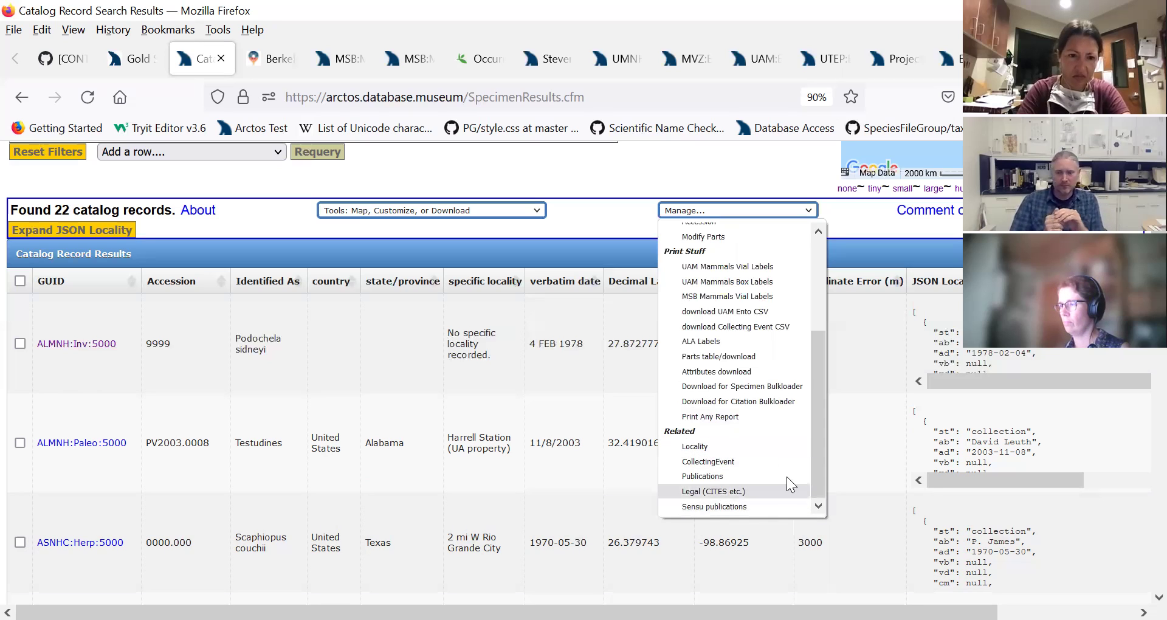
click(597, 220)
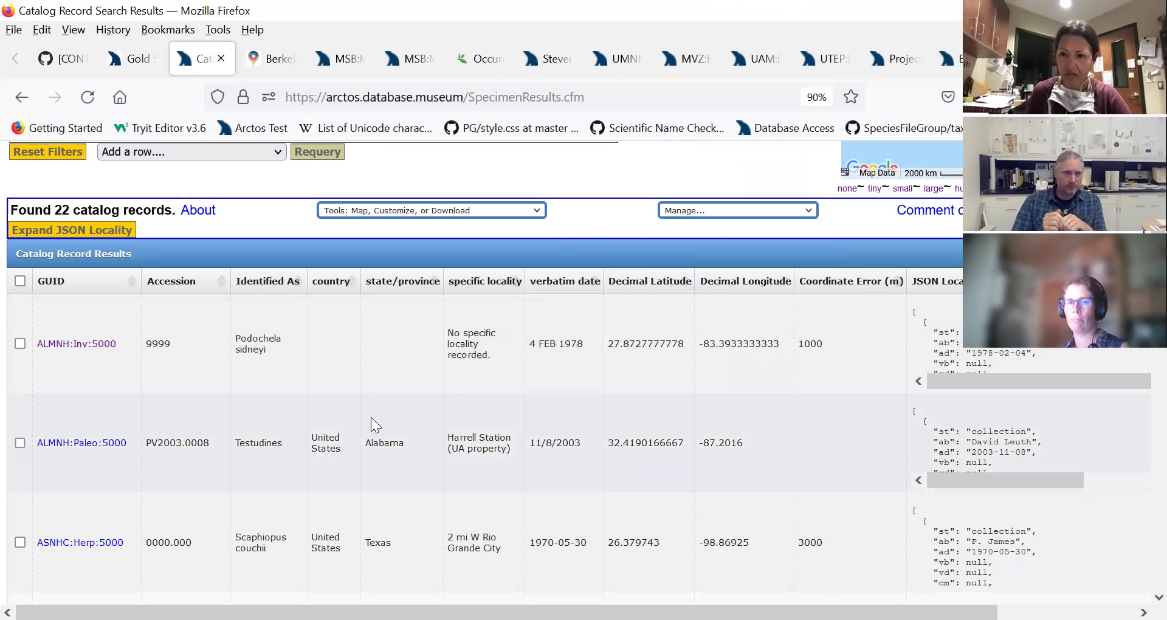
Review the data entry options, including the batch tools for parts and loans and the bulkloader tools
scroll(658, 370, up, 5)
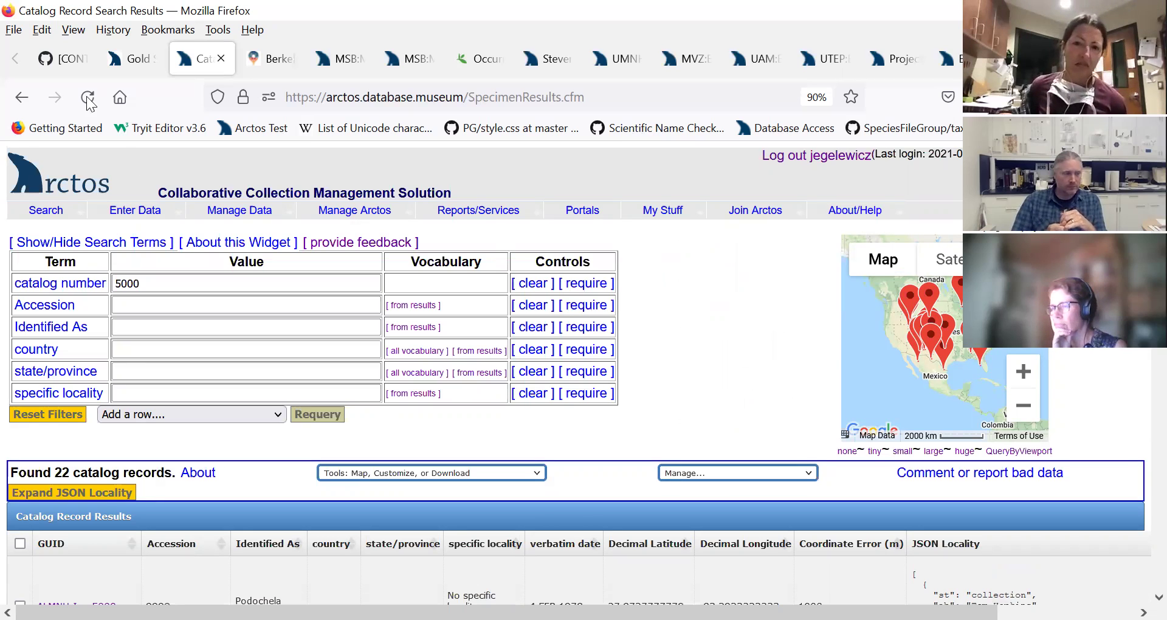
mouse_move(145, 213)
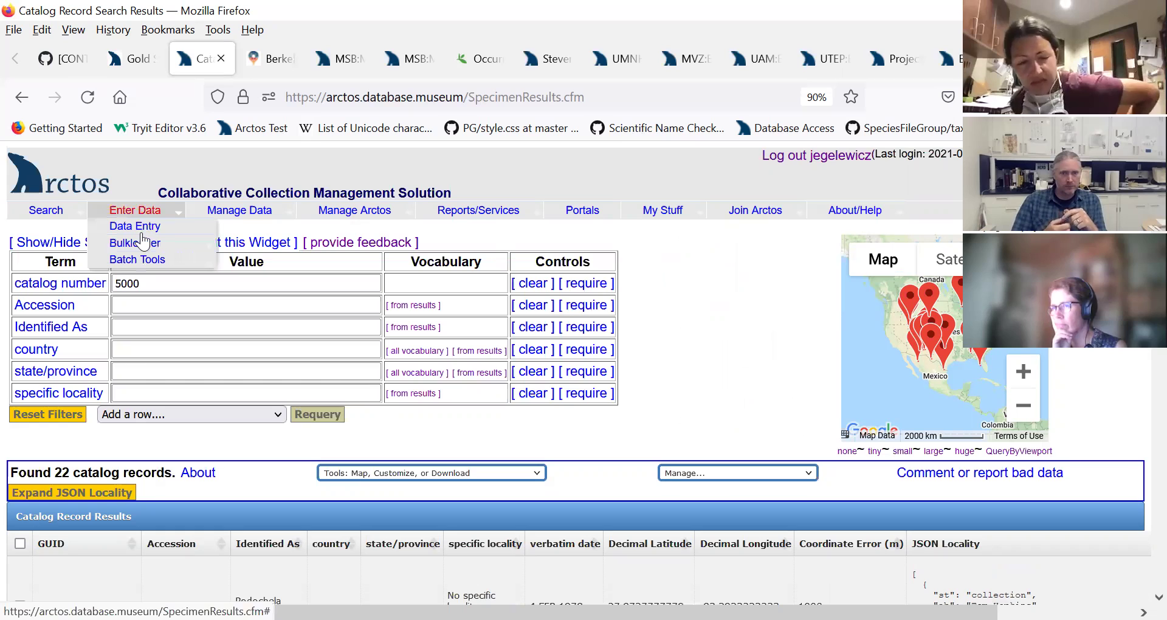
mouse_move(156, 263)
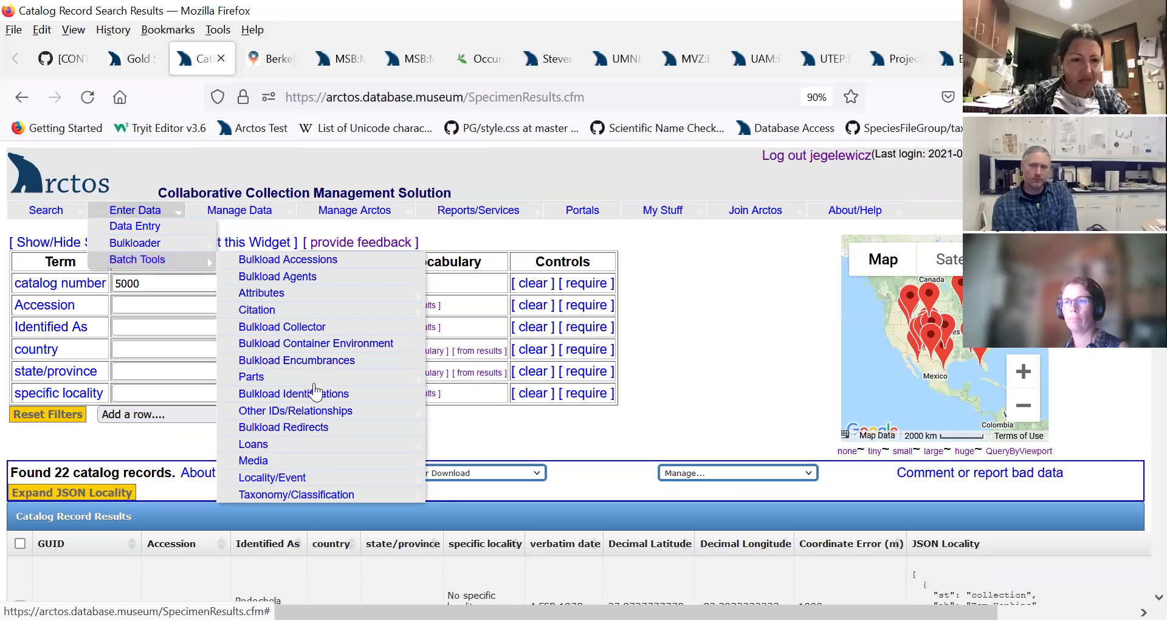
mouse_move(313, 384)
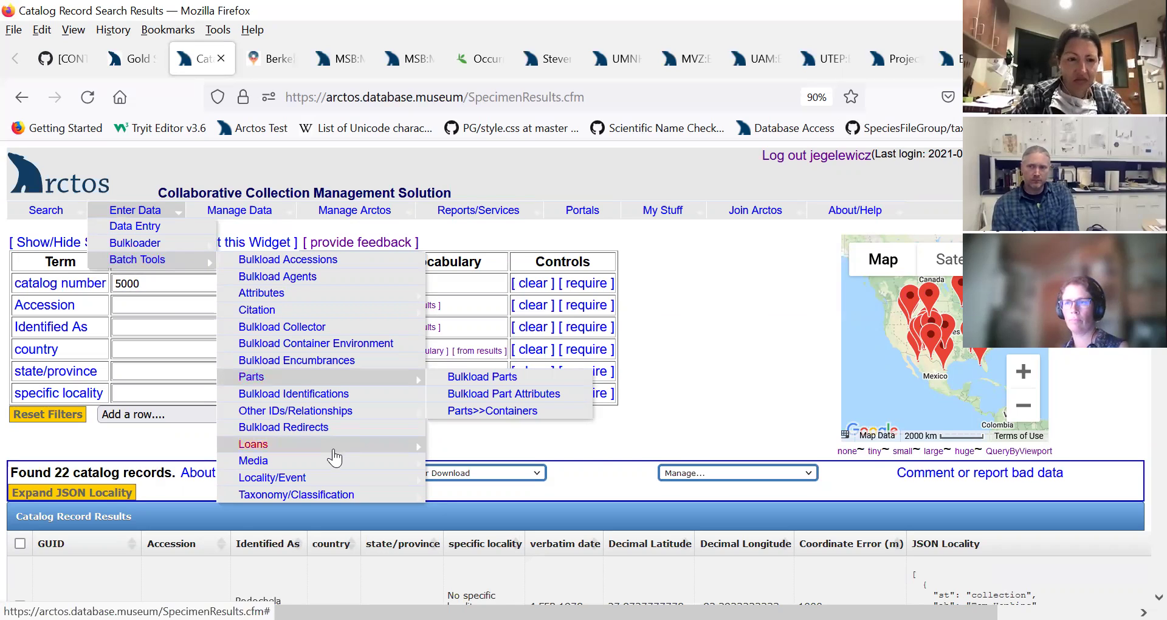
mouse_move(334, 457)
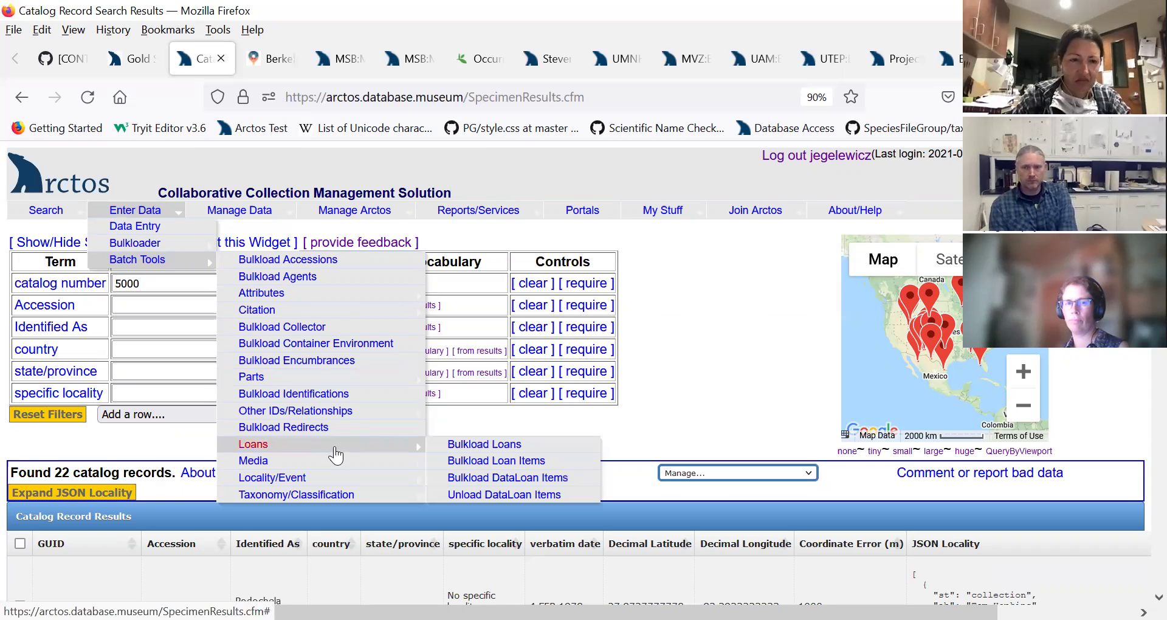
mouse_move(342, 417)
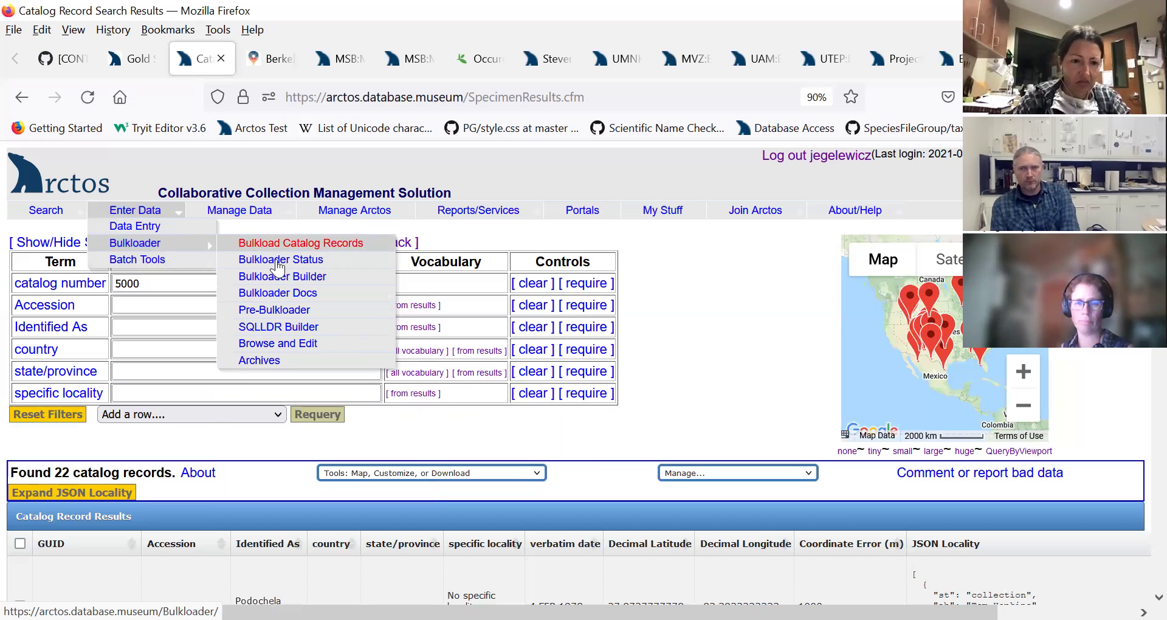
Open the Bulkloader Builder and review its group options and the individual fields available for a template
click(286, 279)
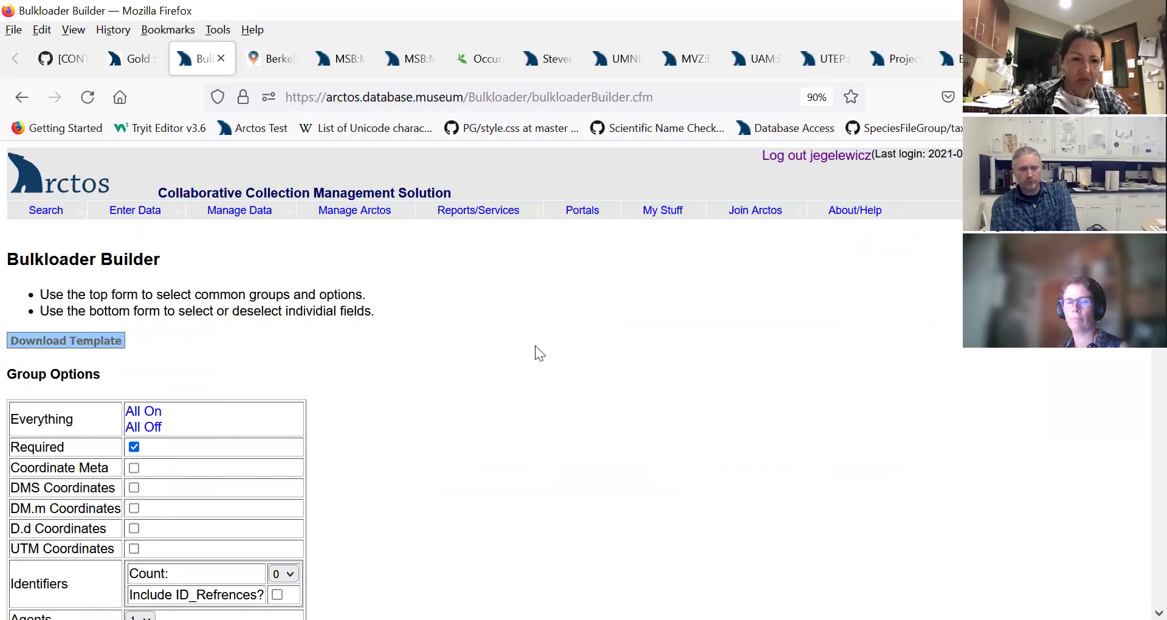
scroll(547, 340, down, 2)
scroll(633, 316, down, 5)
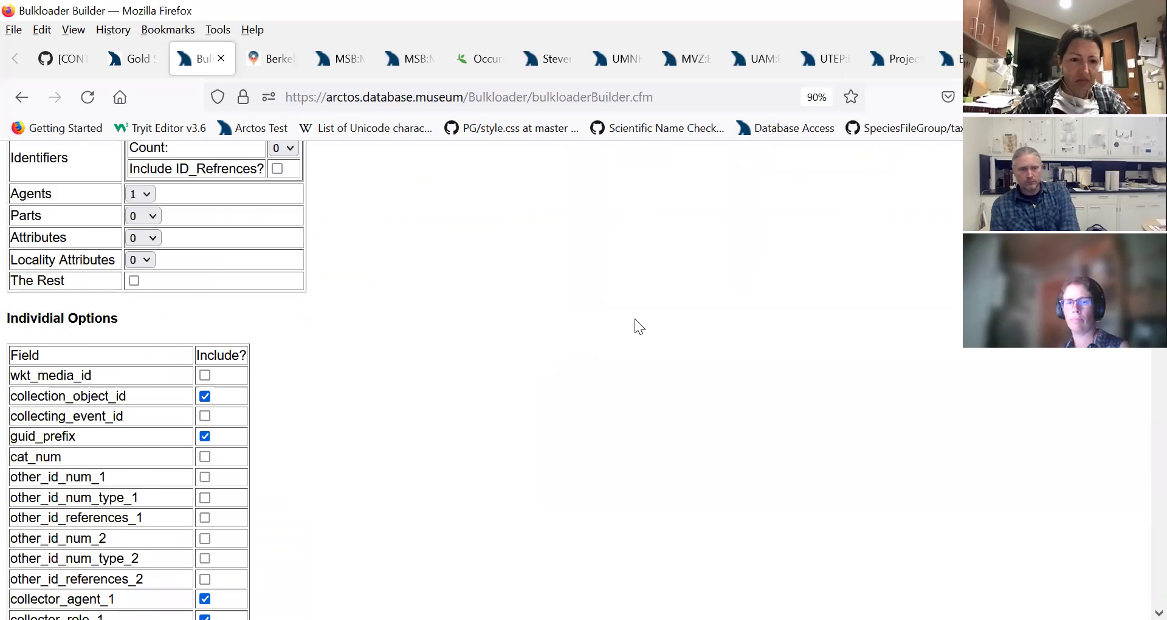
scroll(650, 337, down, 2)
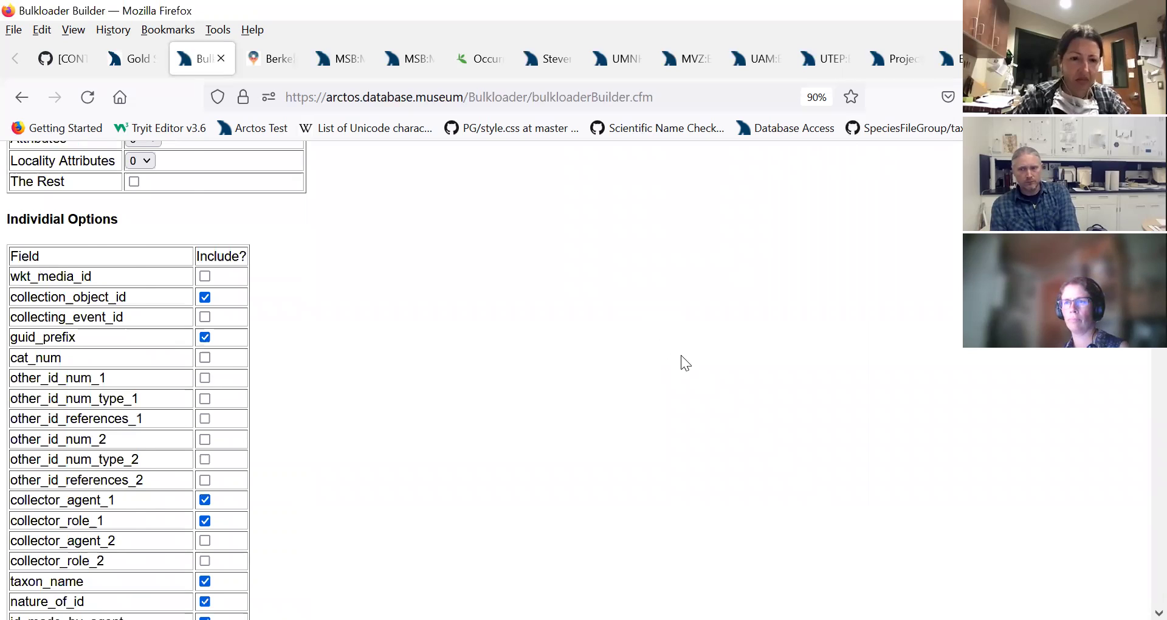
scroll(685, 363, down, 3)
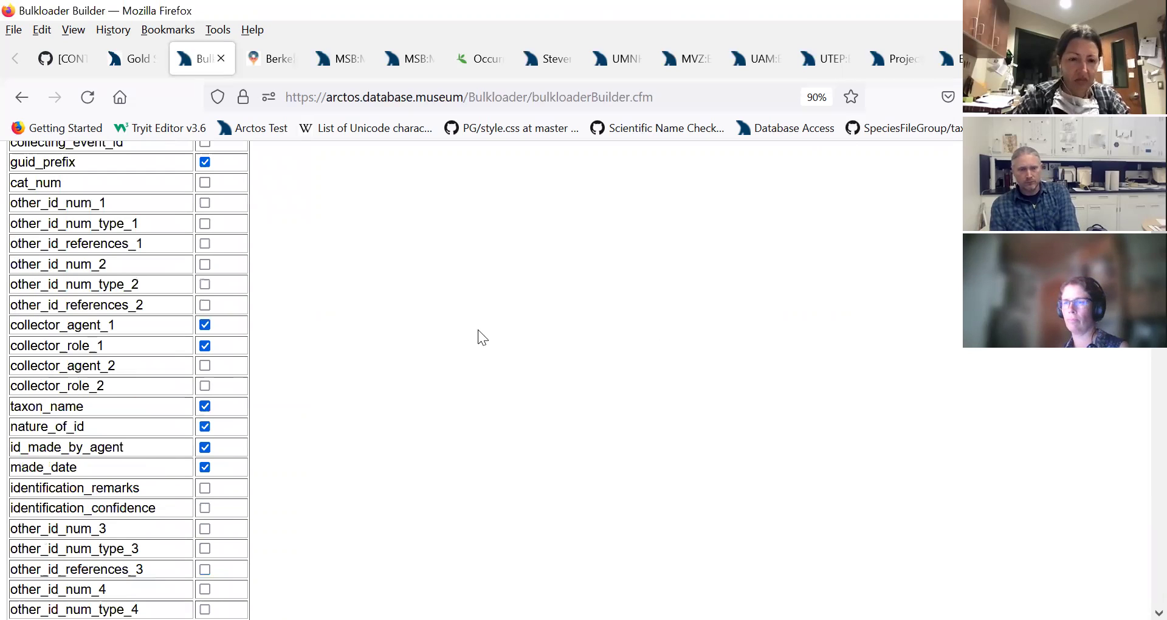
scroll(540, 354, up, 6)
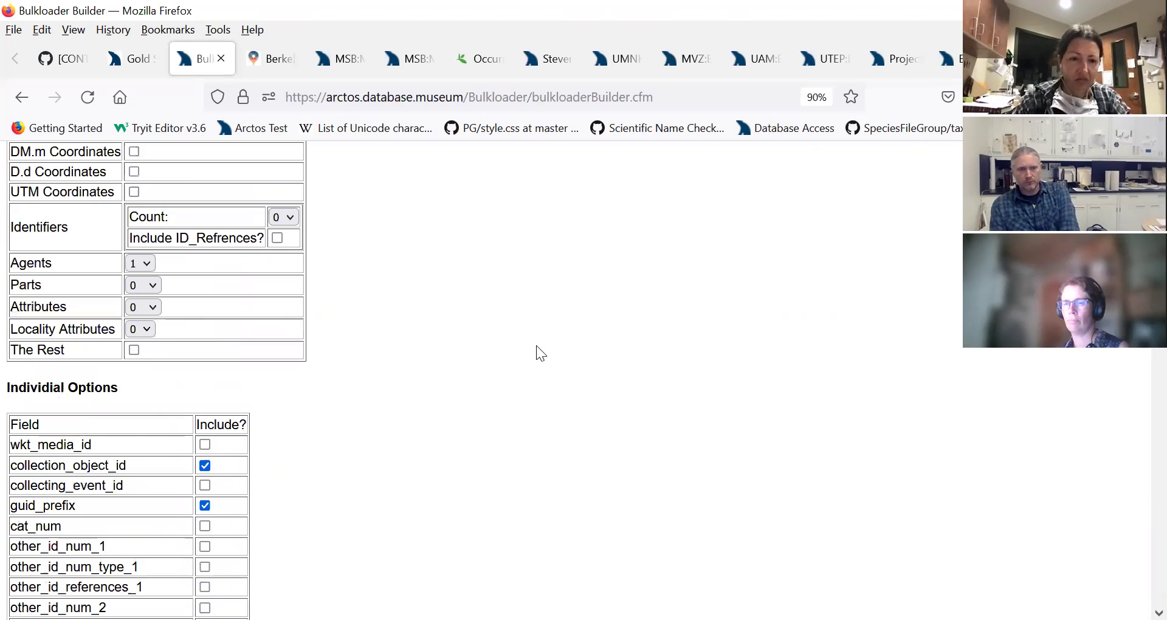
scroll(540, 354, up, 2)
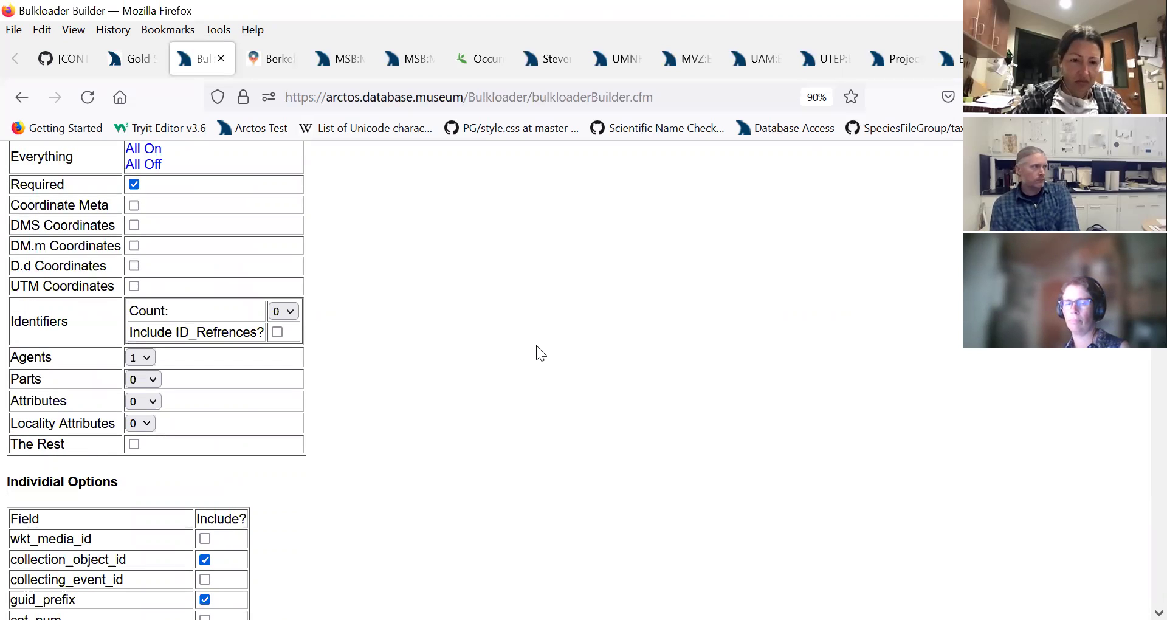
scroll(515, 359, up, 2)
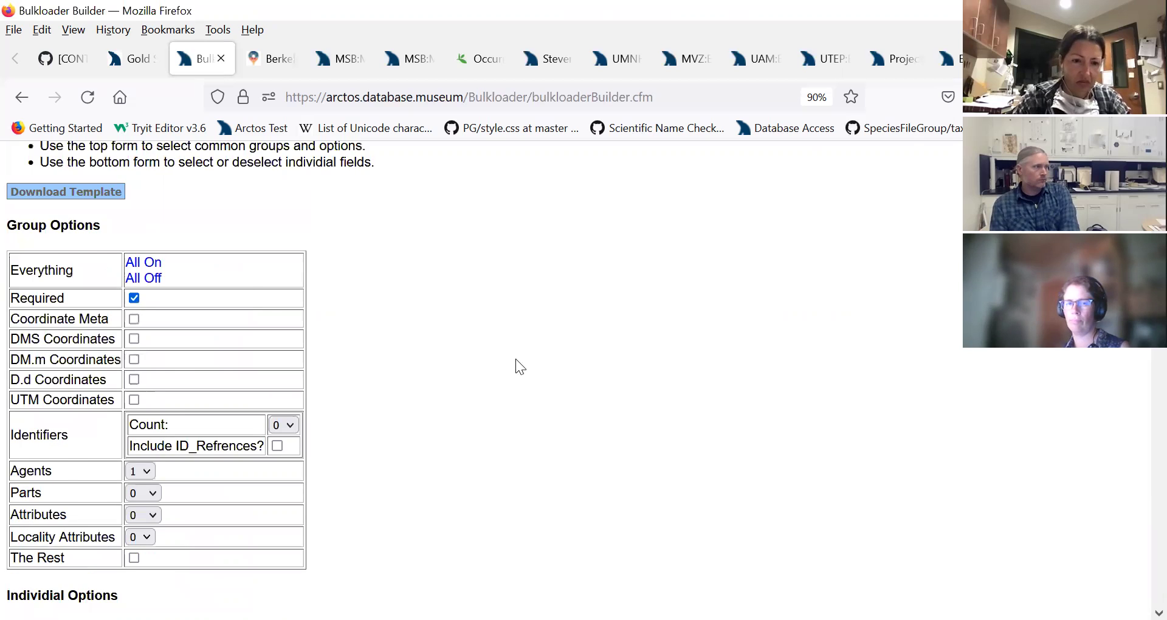
scroll(516, 359, up, 3)
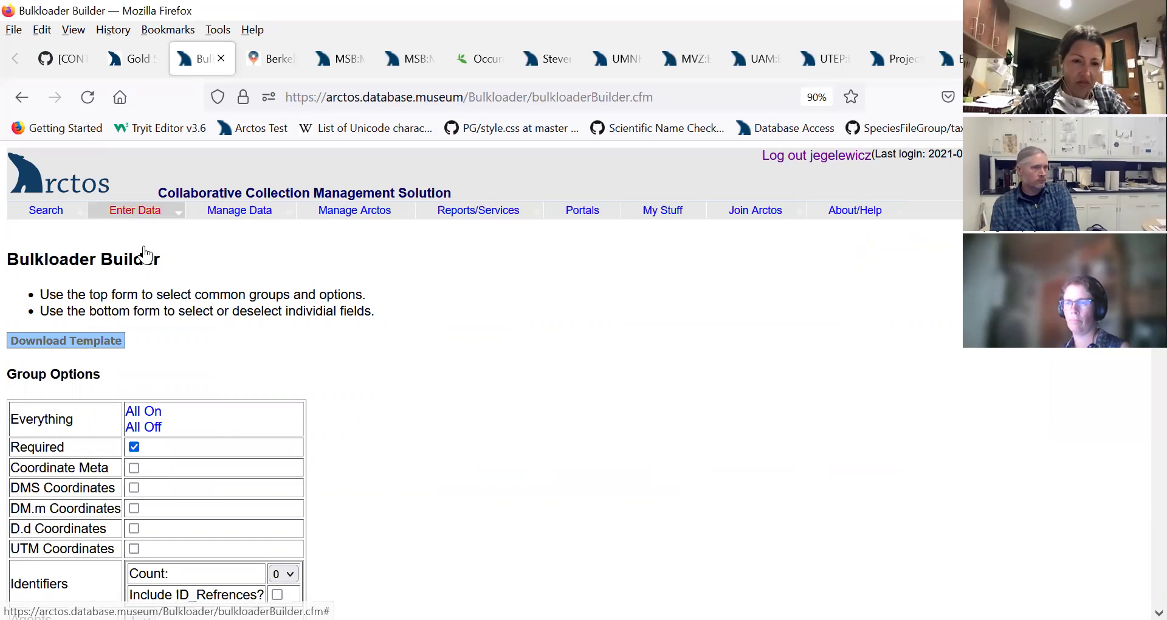
Open the page for bulkloading catalog records from a CSV file and reload it
mouse_move(131, 212)
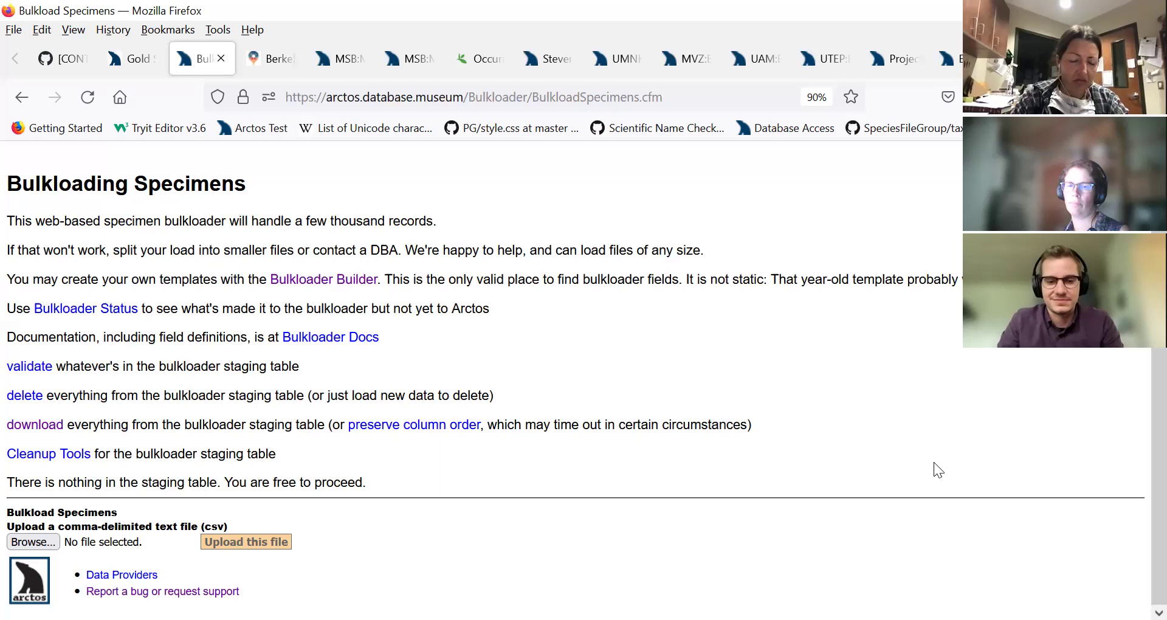
key(F5)
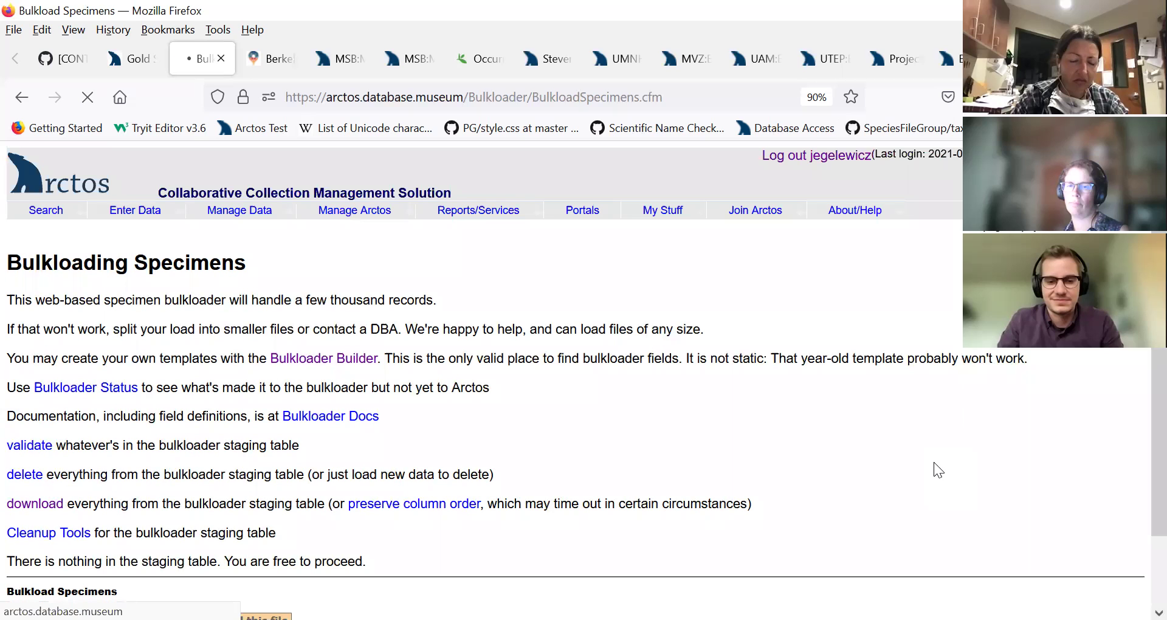
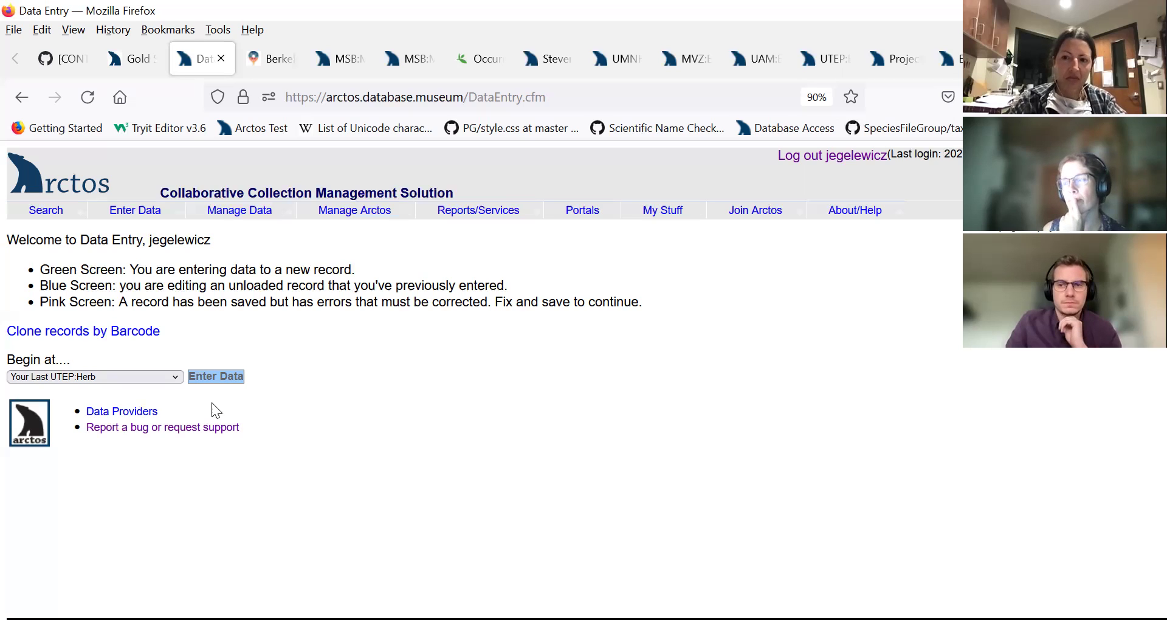
Open the data entry form from the last UTEP:Herb record and review its agent, identification, attribute, event, locality and parts sections
click(218, 377)
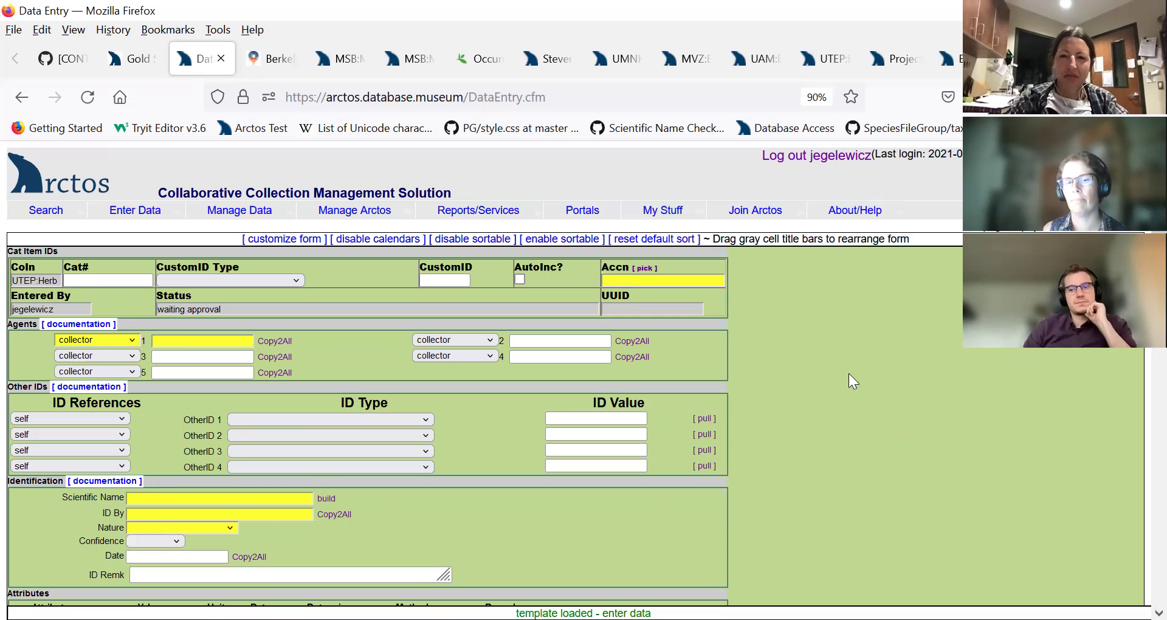
click(183, 344)
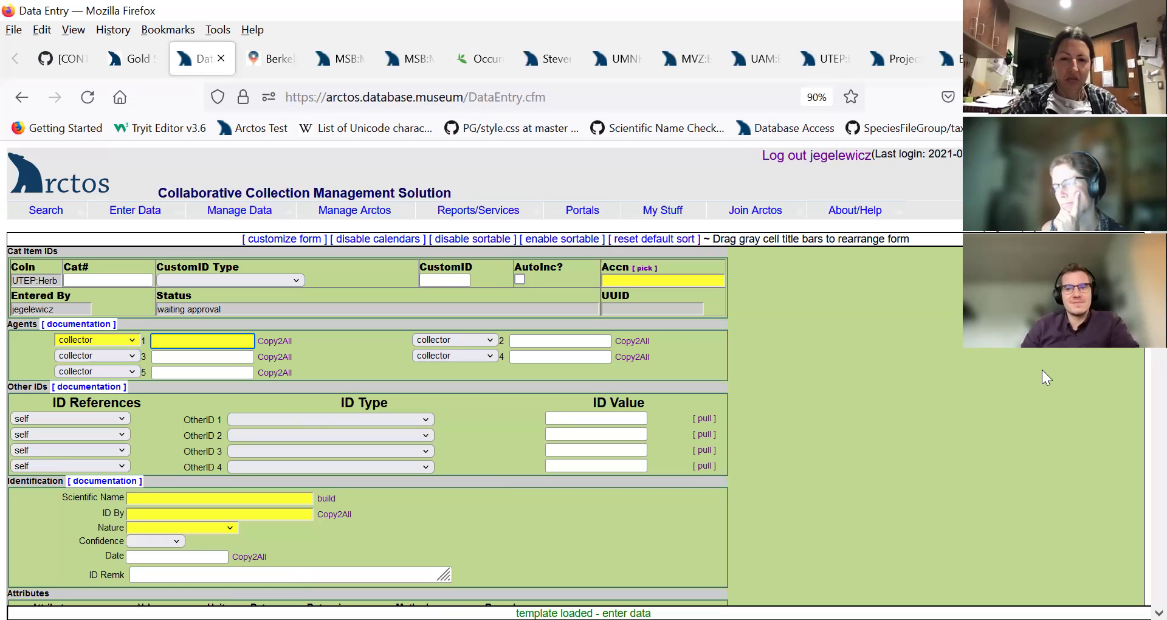
scroll(1038, 369, down, 2)
scroll(1034, 358, down, 4)
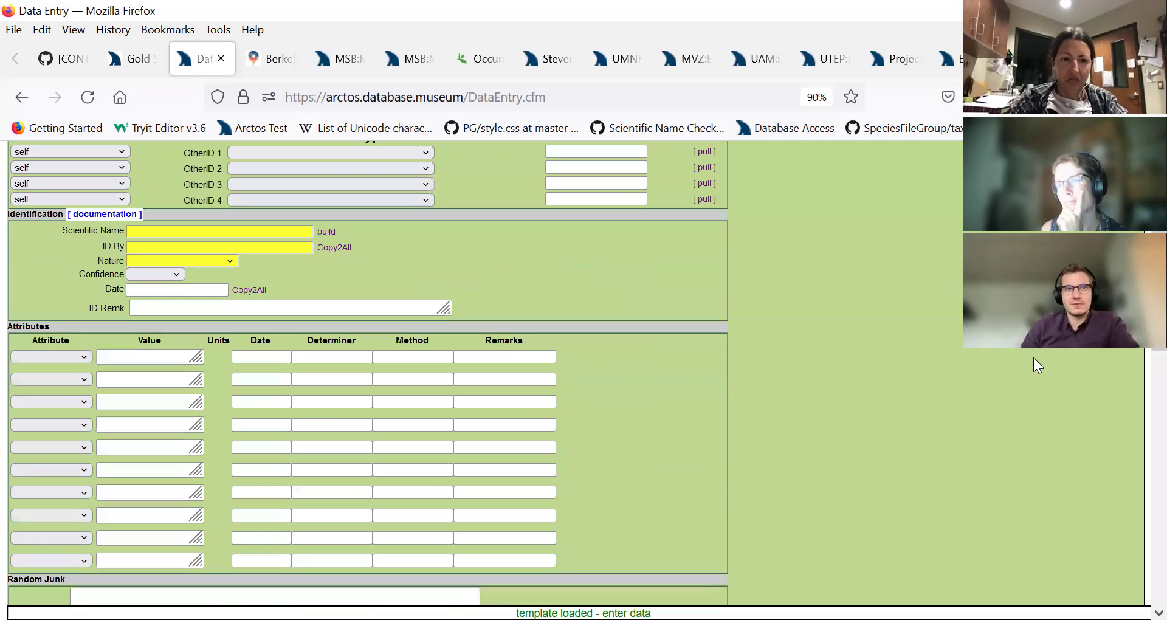
scroll(1033, 358, down, 6)
scroll(1033, 366, down, 2)
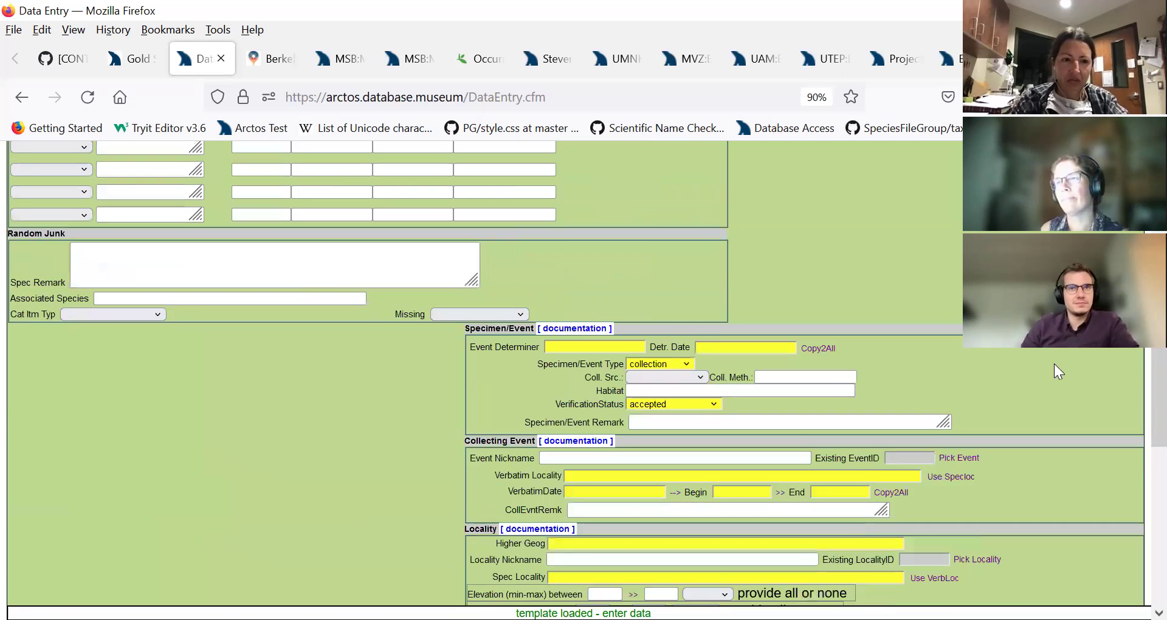
scroll(1063, 371, down, 4)
scroll(1063, 369, down, 3)
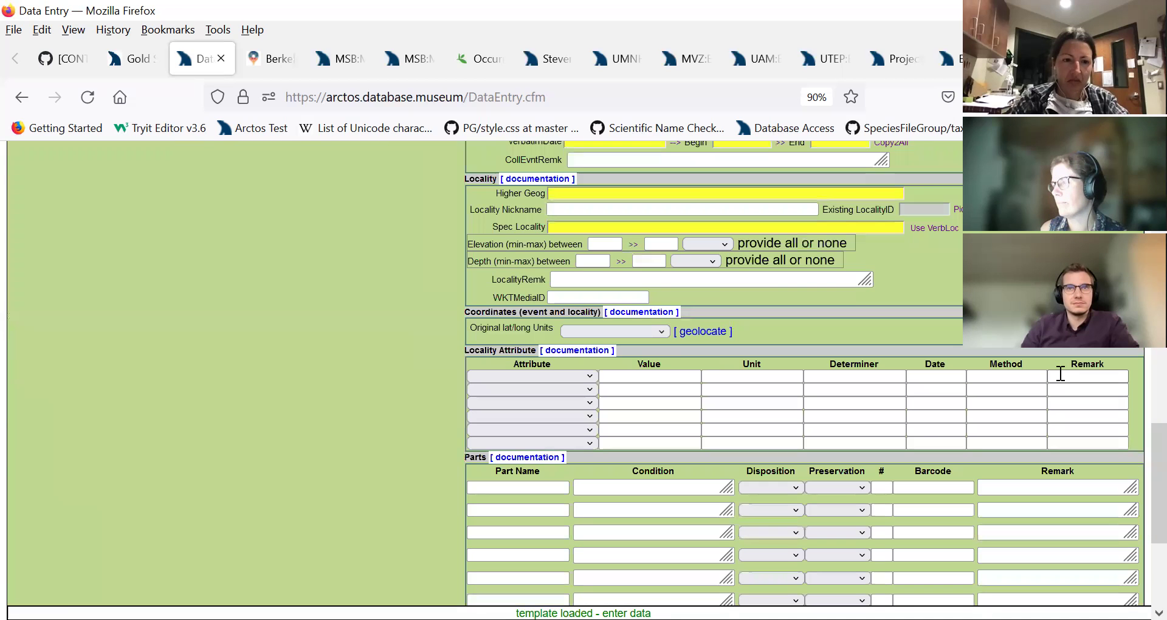
scroll(1058, 378, up, 1)
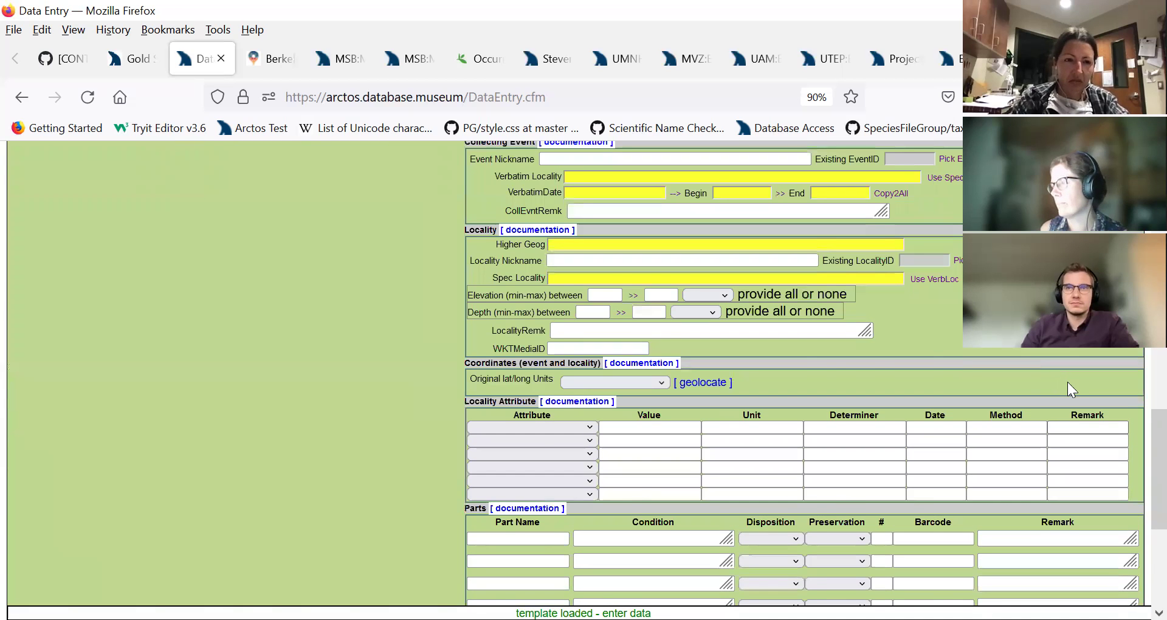
Switch to the MSB:Mamm:121373 Euderma maculatum record and review its location, coordinates and project usage
scroll(1063, 383, up, 10)
scroll(1055, 413, up, 6)
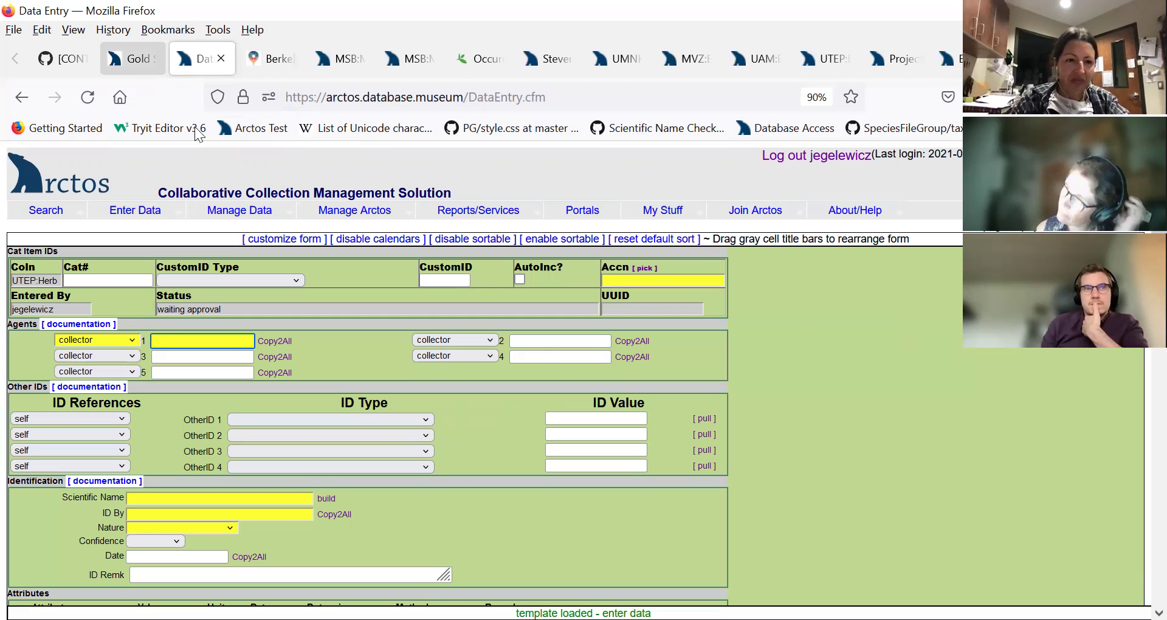
click(340, 58)
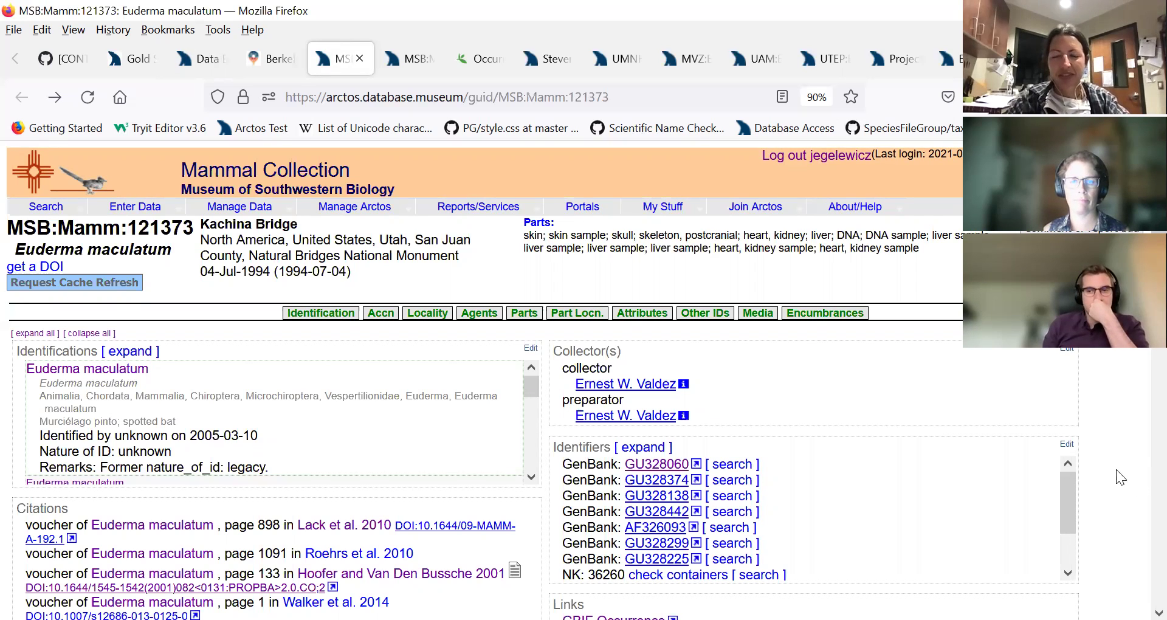
scroll(1116, 451, down, 6)
scroll(1060, 364, down, 3)
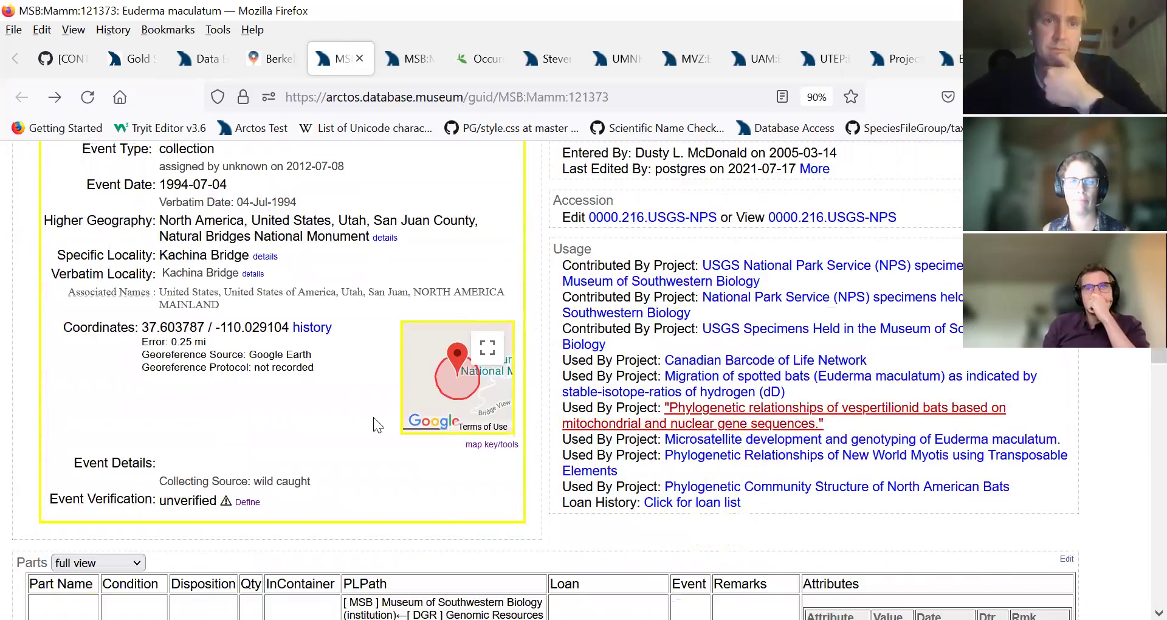
scroll(373, 417, up, 1)
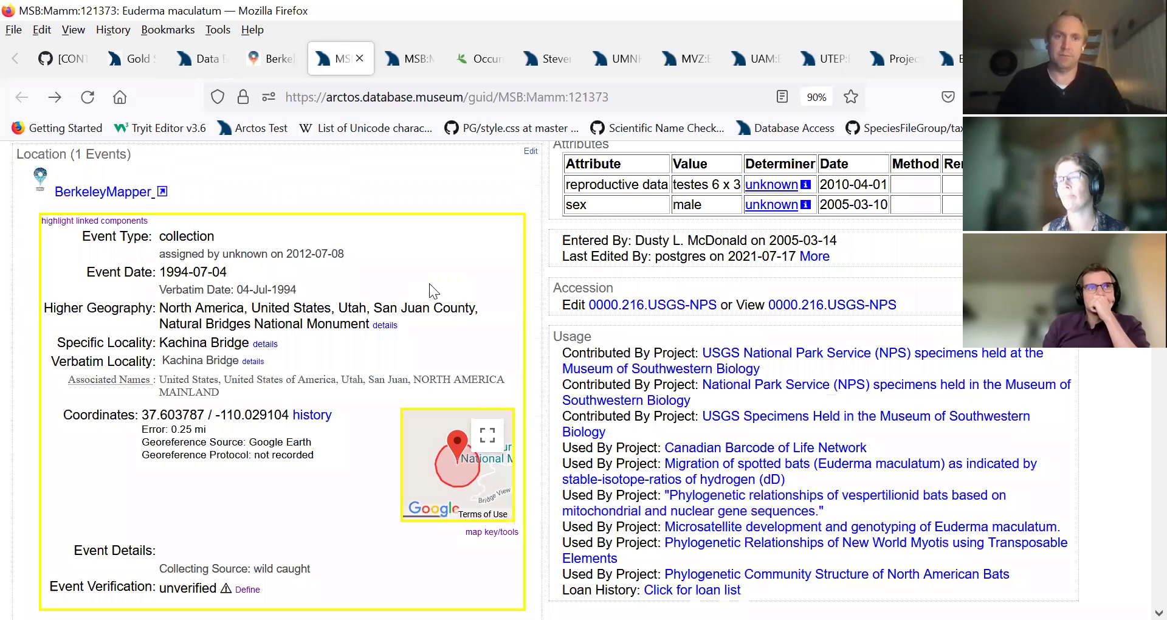
scroll(427, 277, up, 1)
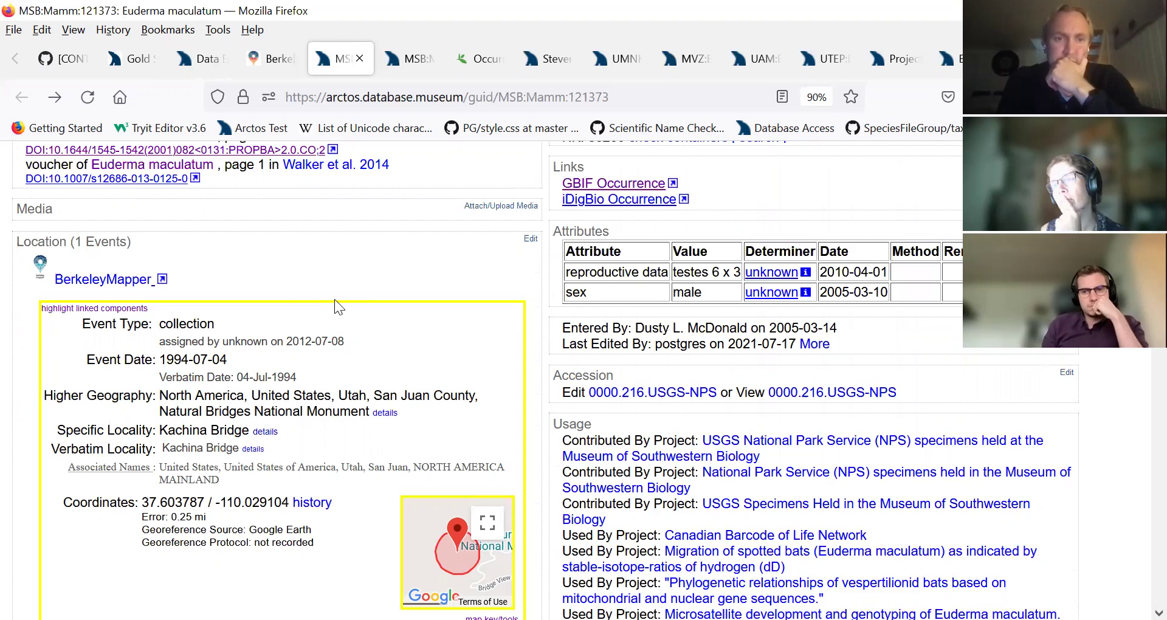
scroll(159, 462, down, 3)
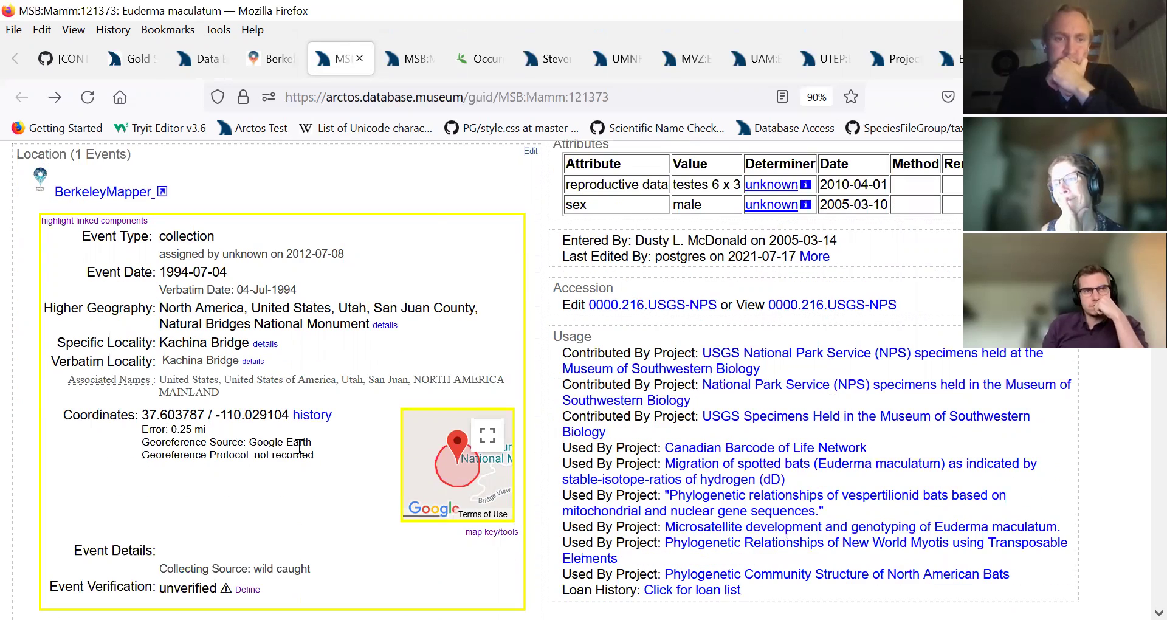
Open the record's location for editing and review its specimen/event, collecting event and locality details
click(534, 151)
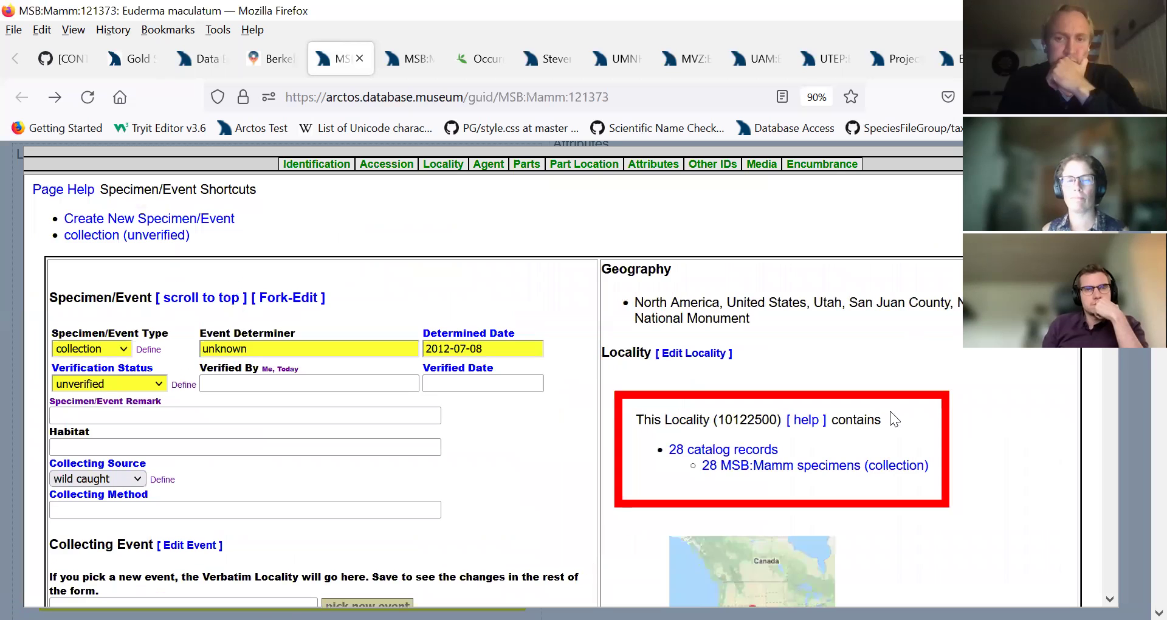
scroll(1043, 370, down, 3)
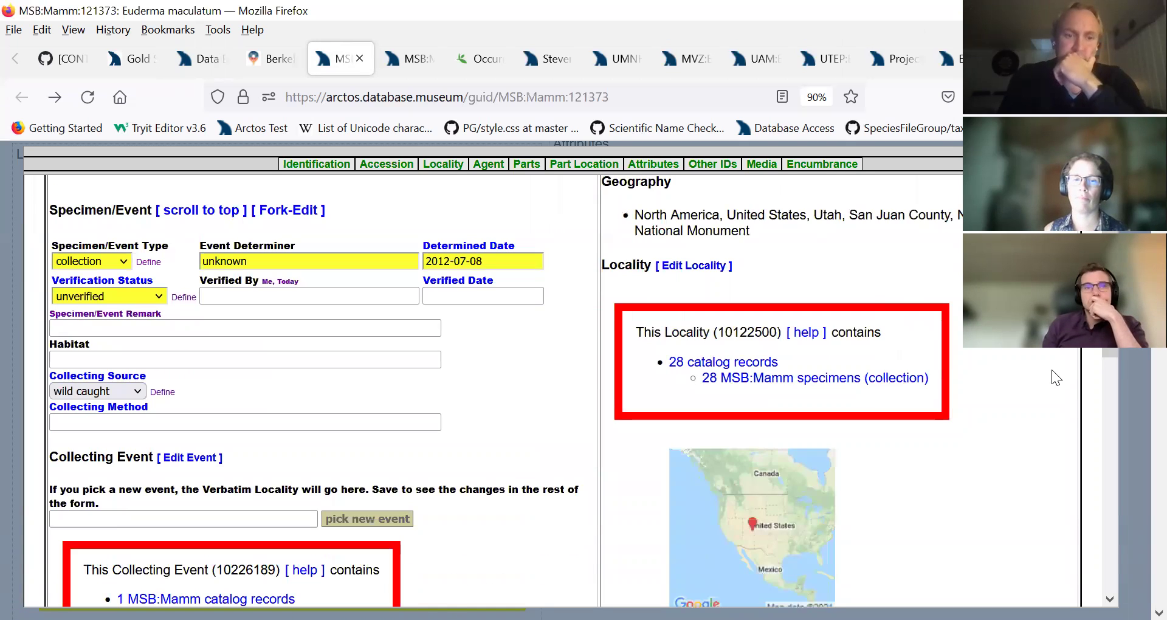
scroll(1059, 365, down, 3)
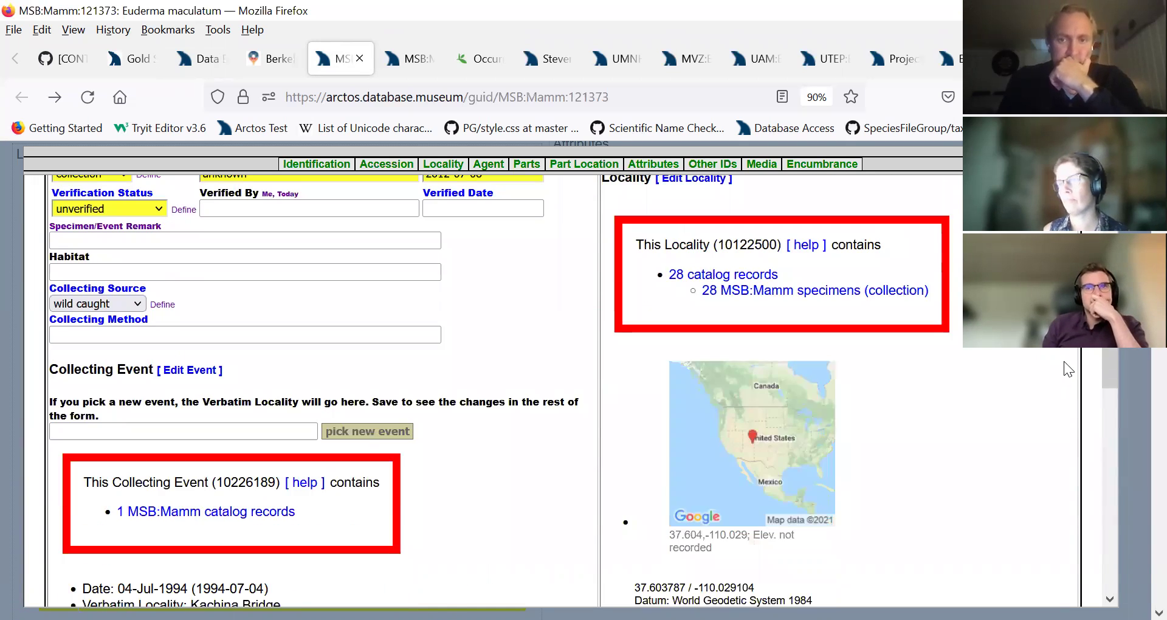
scroll(1063, 361, up, 3)
Open the Kachina Bridge locality for editing, review its coordinate and georeference fields, and bring up the GEOLocate map
click(710, 267)
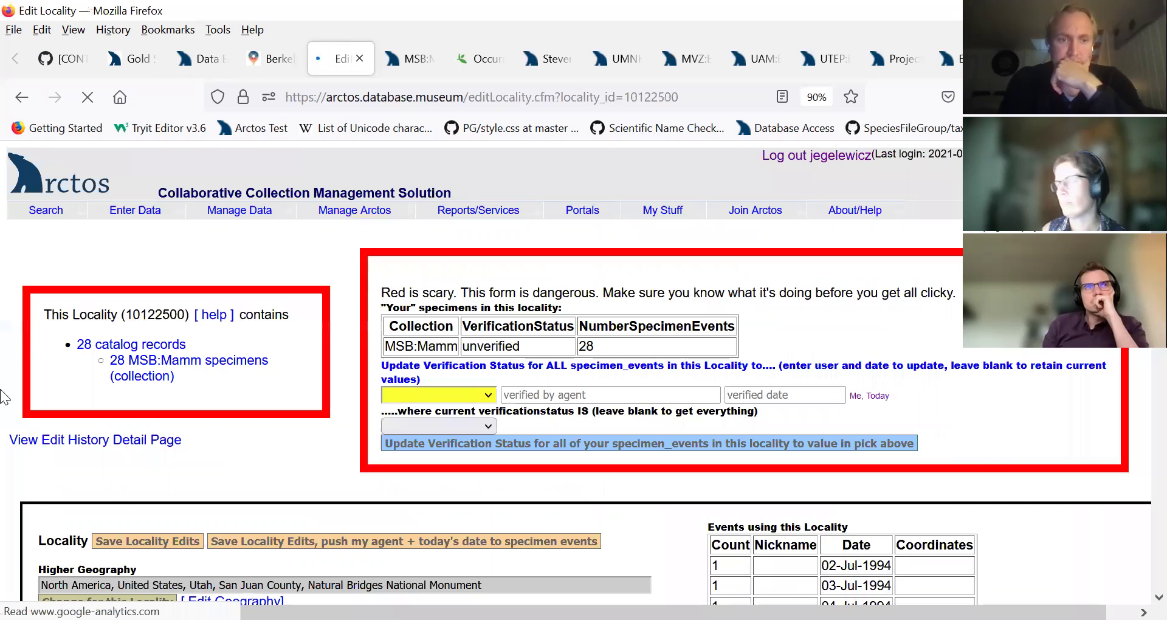
scroll(3, 414, down, 5)
scroll(3, 419, down, 6)
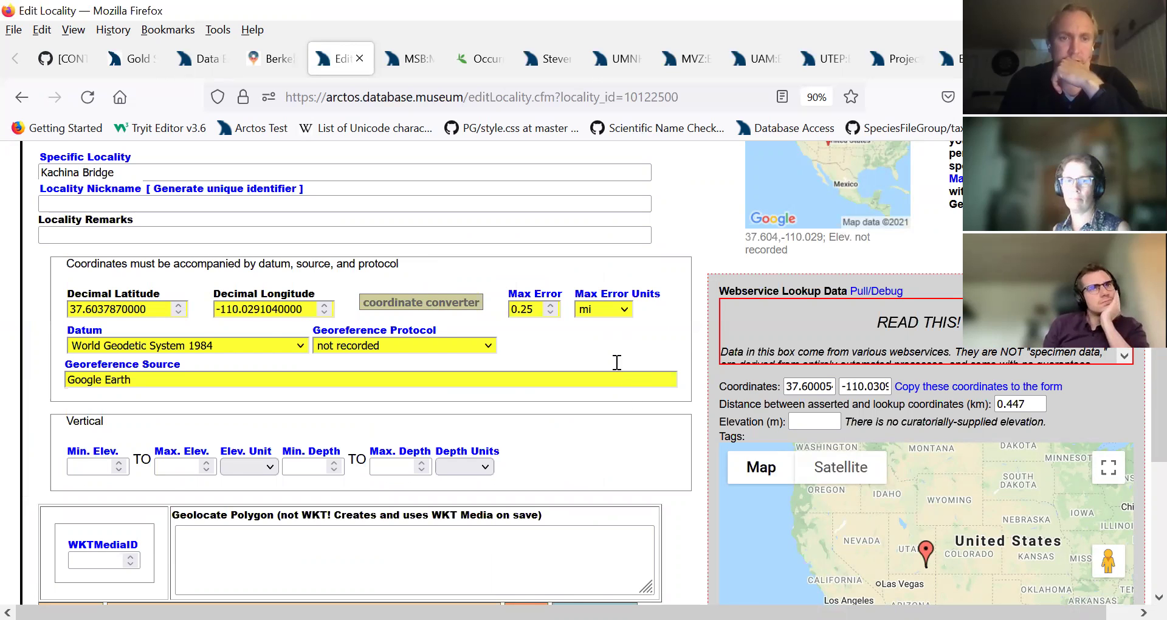
scroll(615, 359, down, 3)
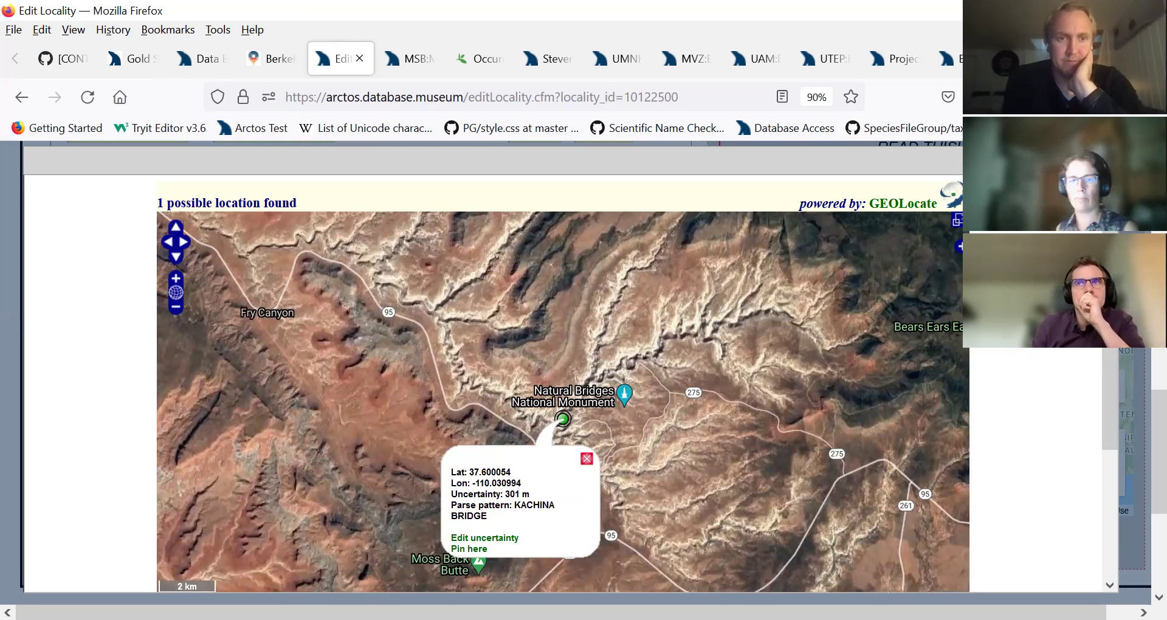
Examine GEOLocate's suggested location and workbench options for Kachina Bridge, and return to the catalog record without saving
scroll(1007, 392, down, 3)
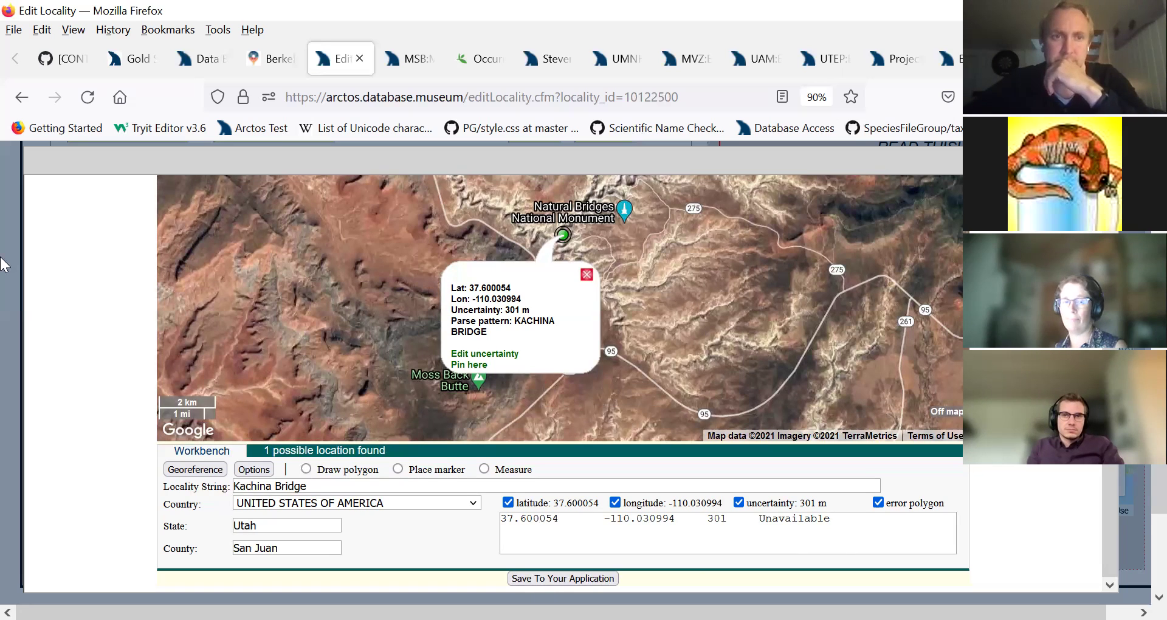
scroll(138, 286, up, 1)
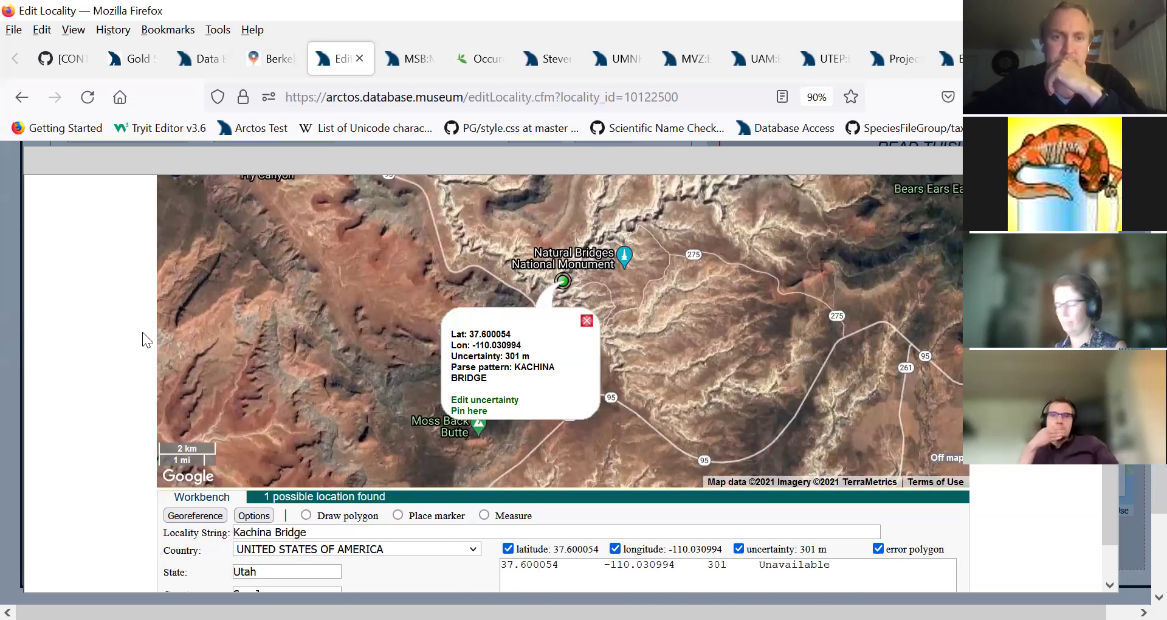
scroll(146, 339, up, 3)
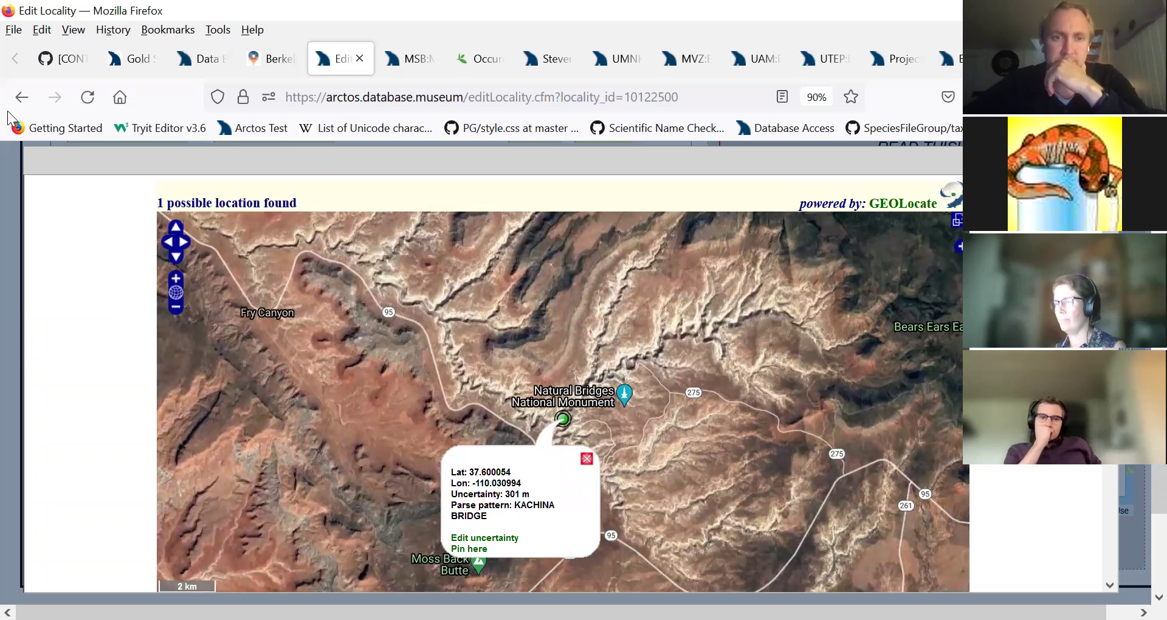
click(22, 97)
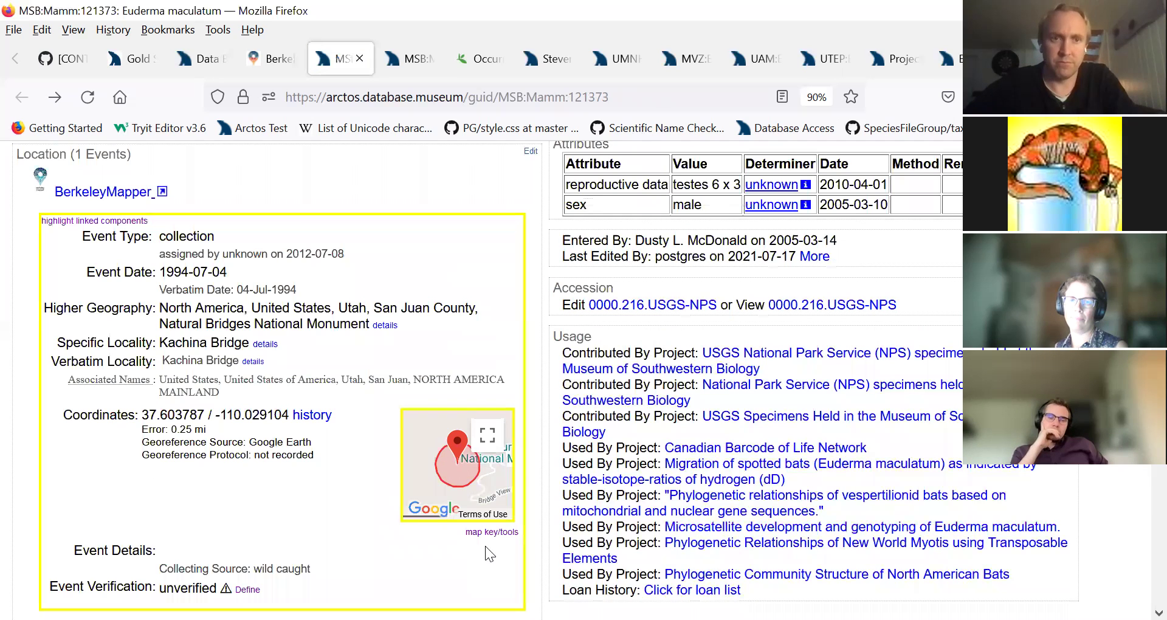
Open the record's identification editing form and review the fields for adding and editing determinations
click(531, 151)
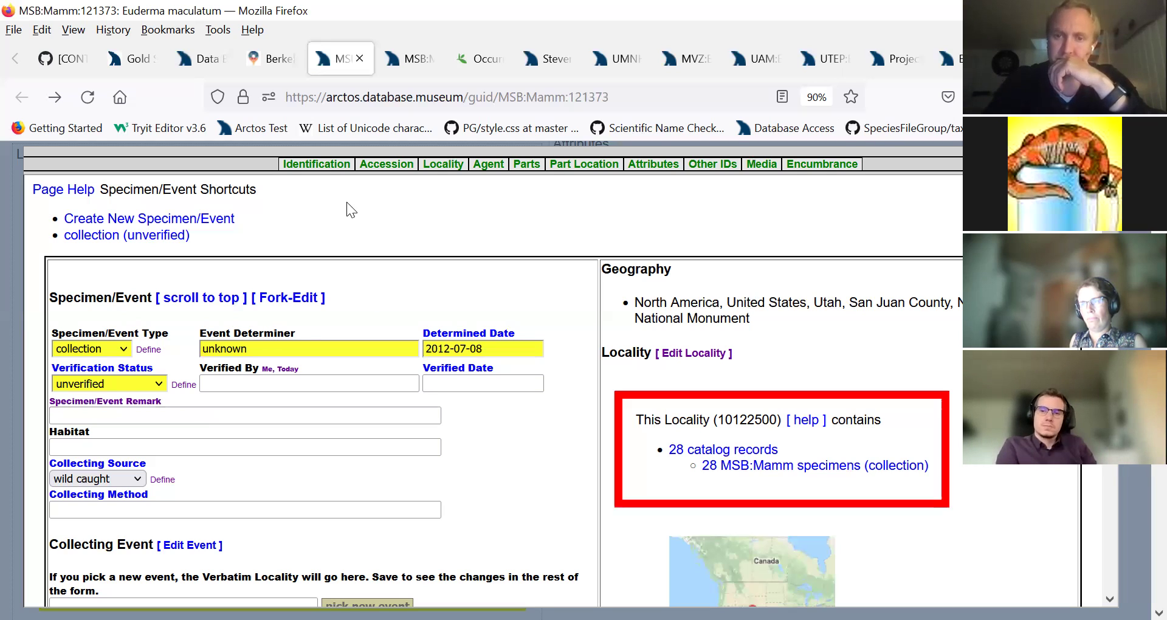
click(314, 172)
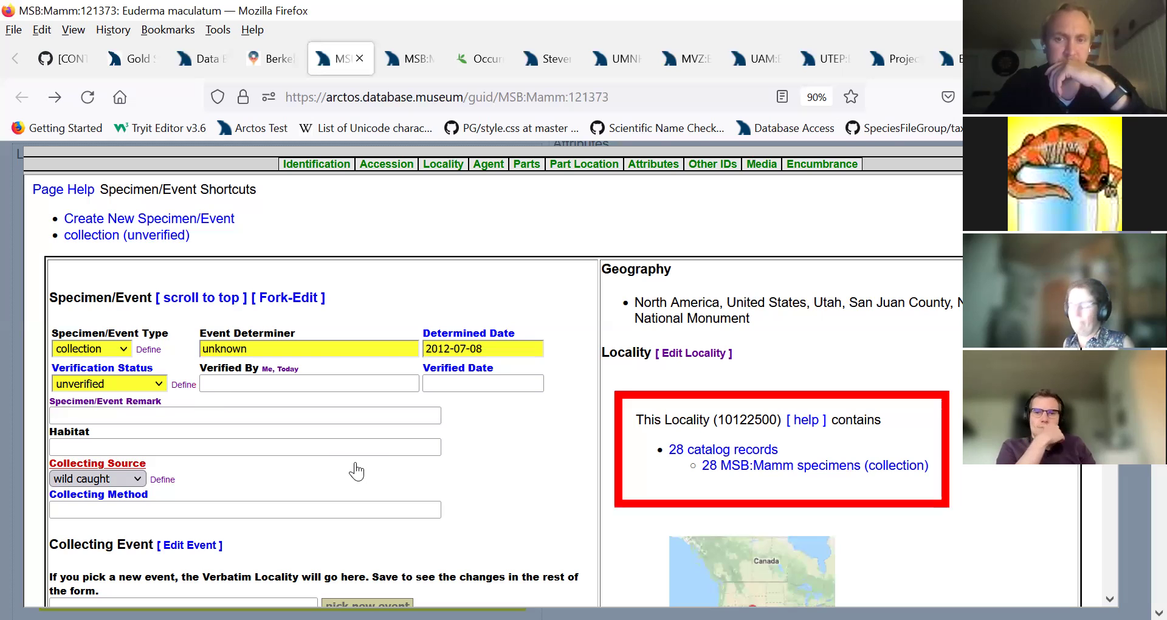
click(326, 171)
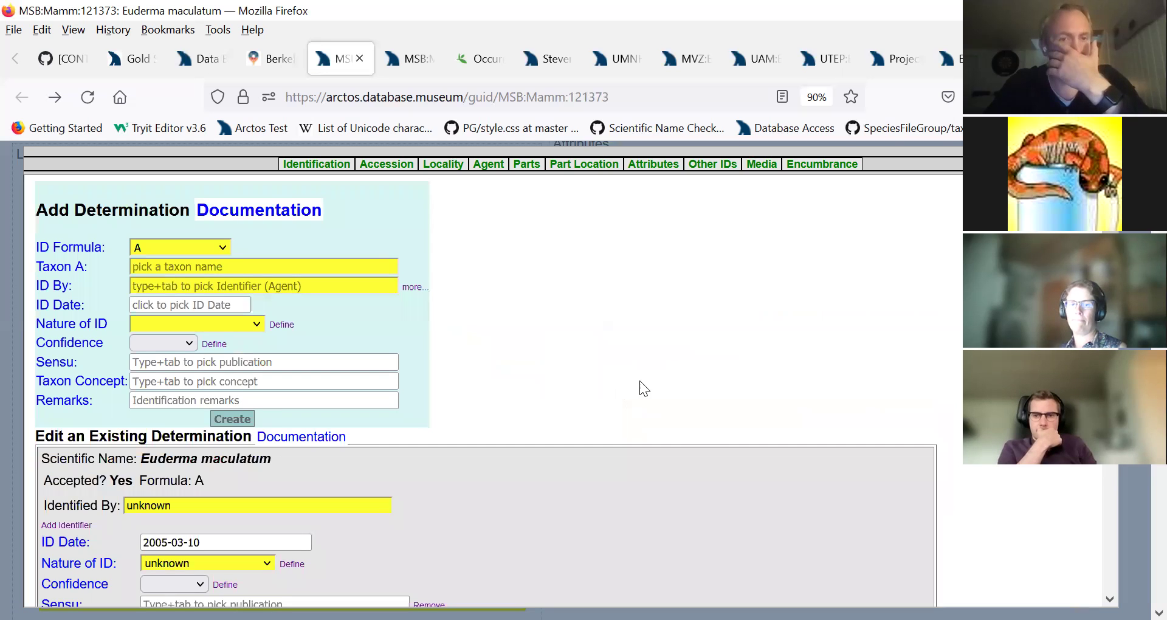
scroll(647, 380, down, 3)
scroll(669, 304, down, 2)
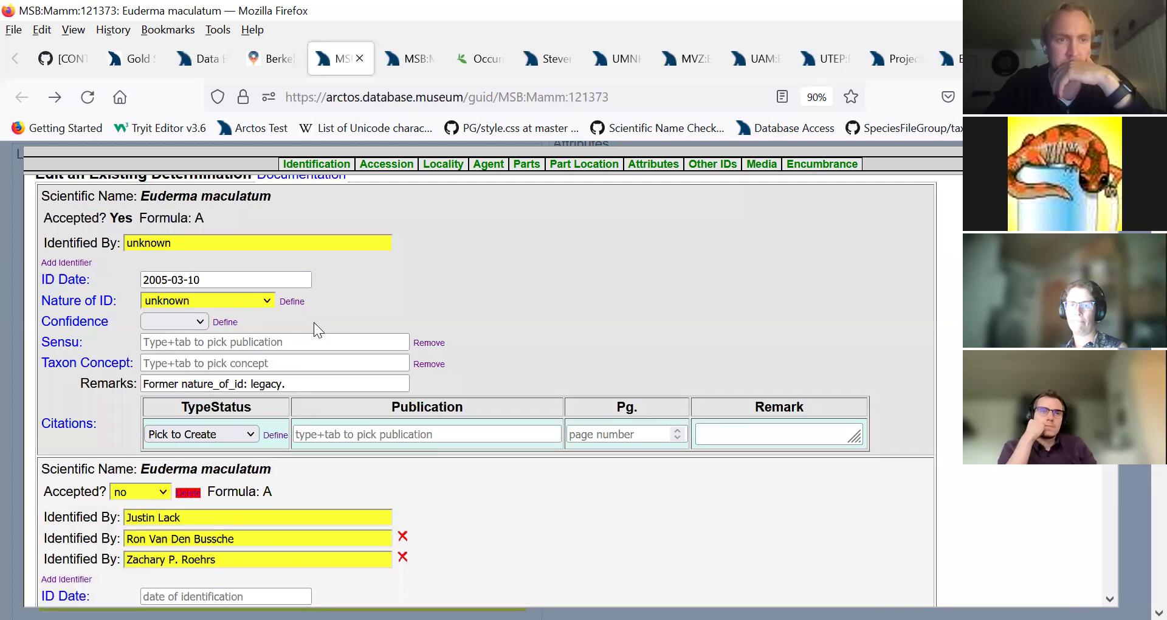
Review the Nature of ID and Confidence options of the accepted identification, and close the editing form unchanged
click(266, 302)
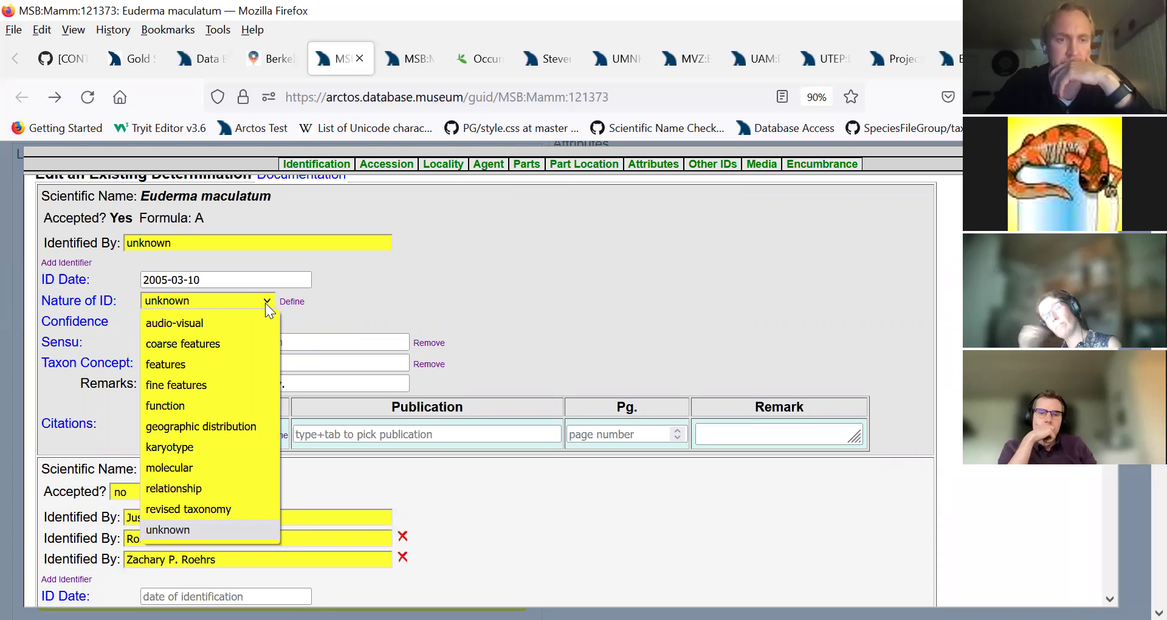
click(265, 303)
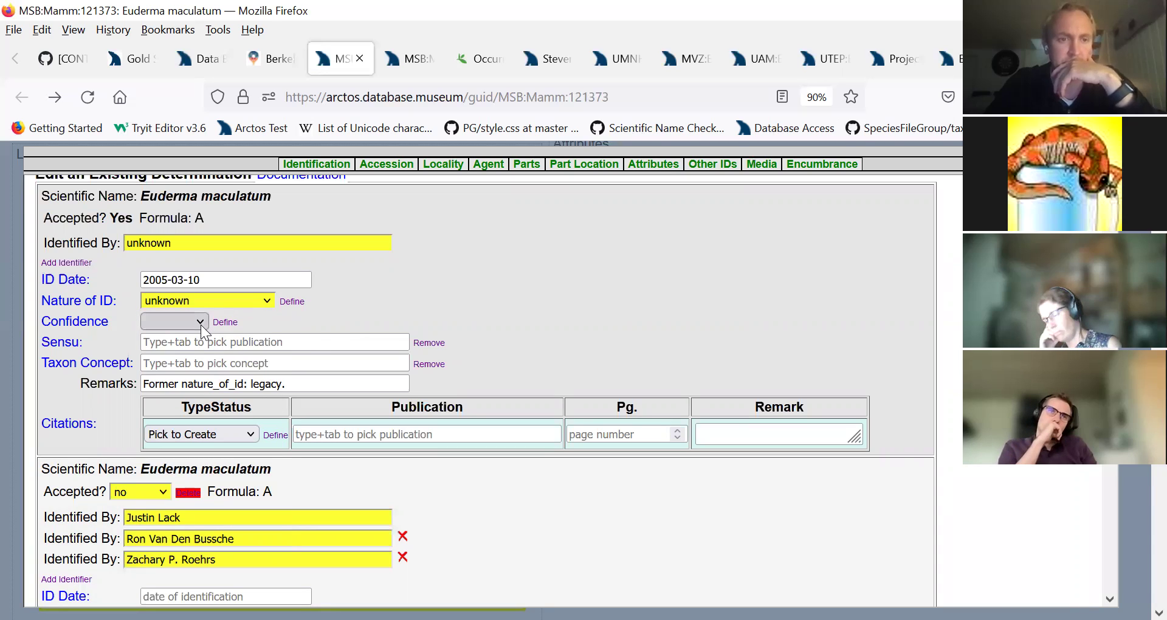
click(201, 322)
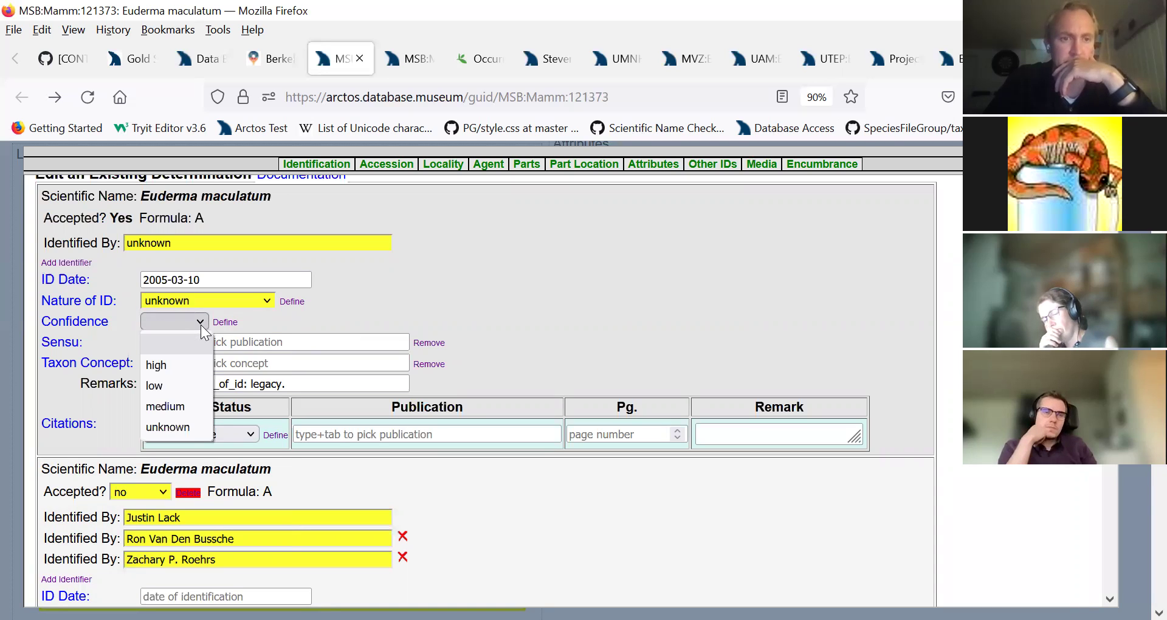
click(625, 313)
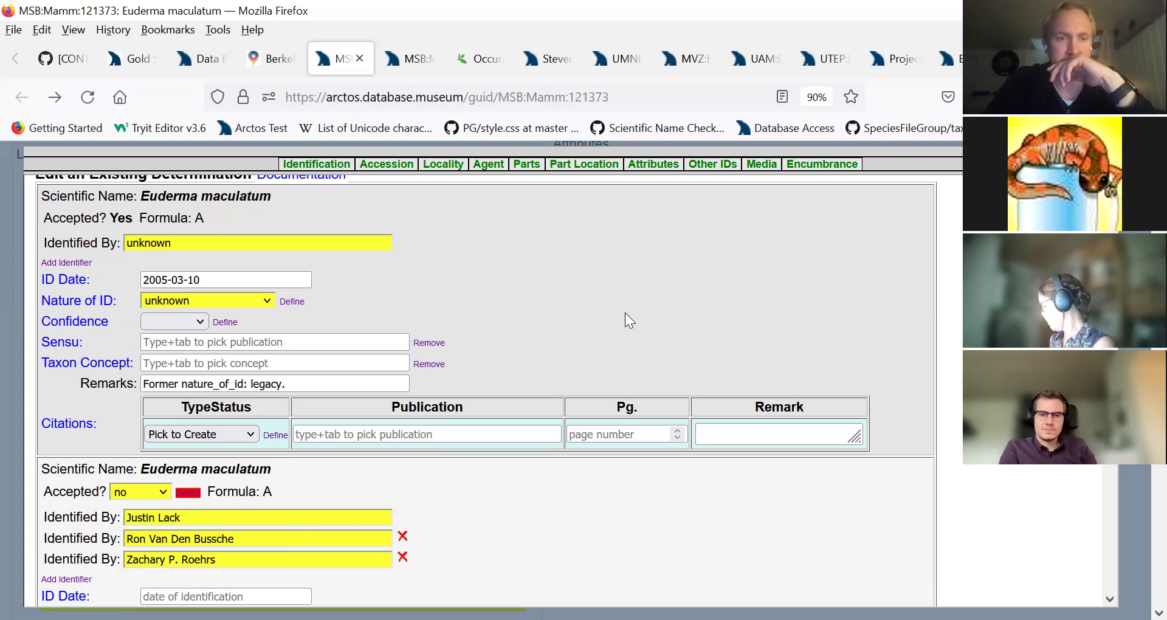
scroll(627, 312, up, 3)
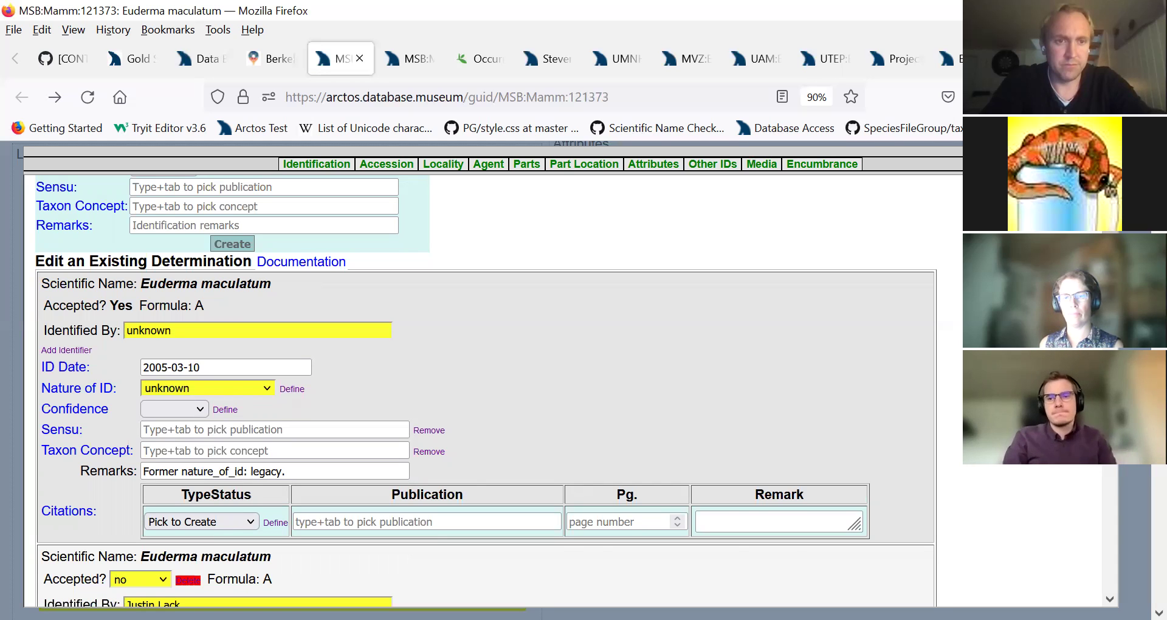
key(Escape)
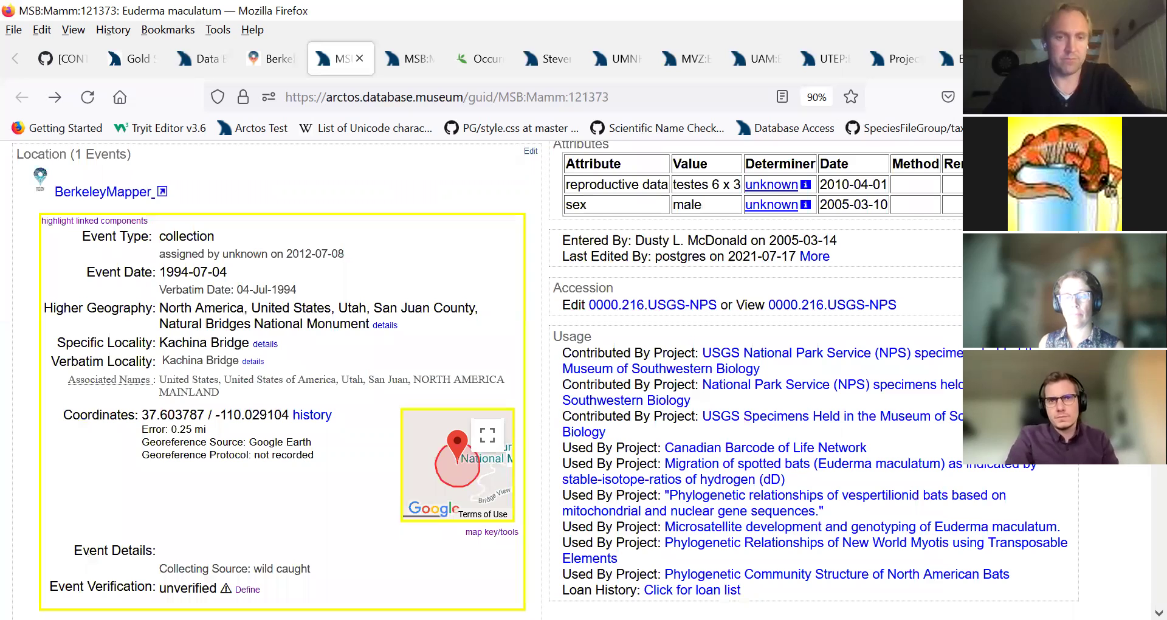
Review the record's citations, location and usage, and the loans listed for its heart, kidney parts
scroll(578, 377, down, 3)
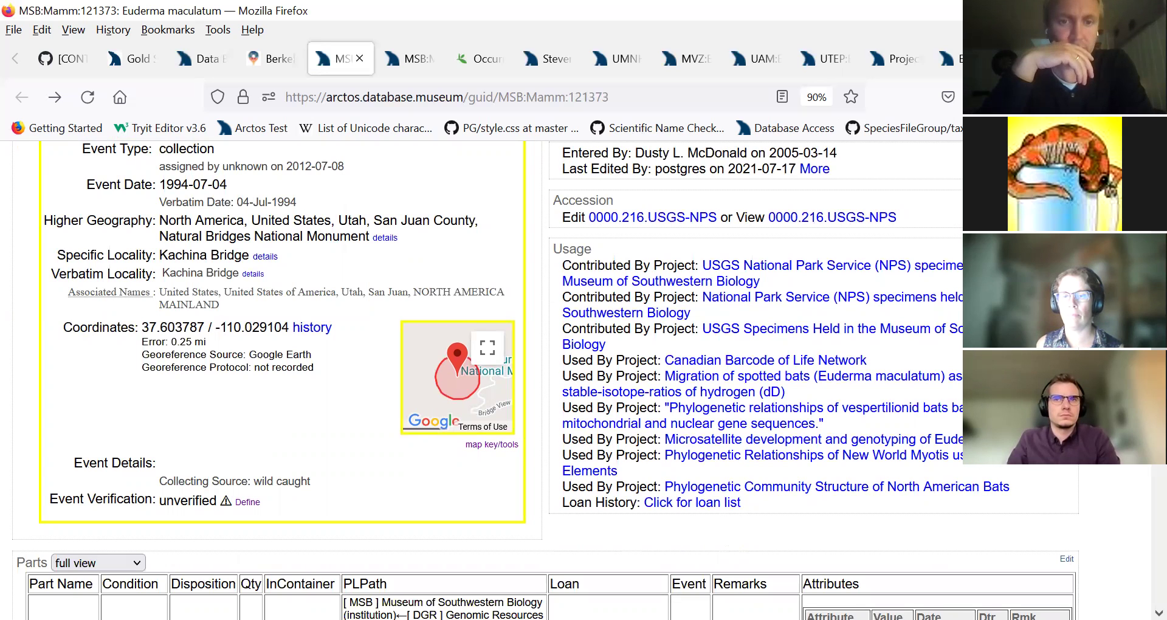
scroll(547, 365, up, 2)
scroll(547, 365, up, 2)
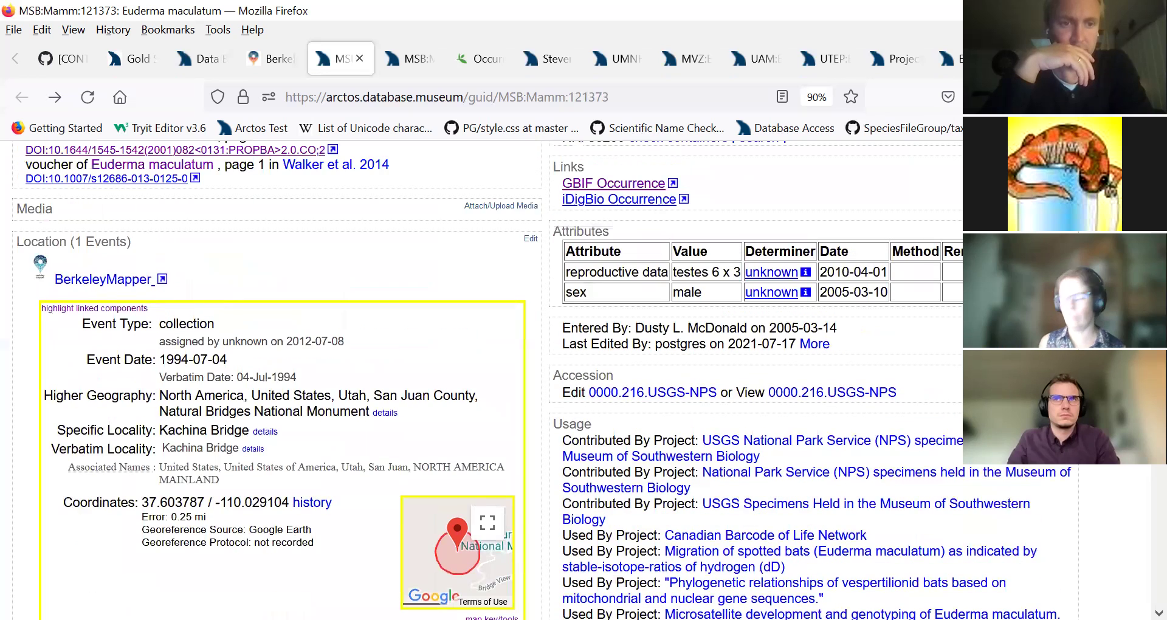
scroll(547, 365, up, 2)
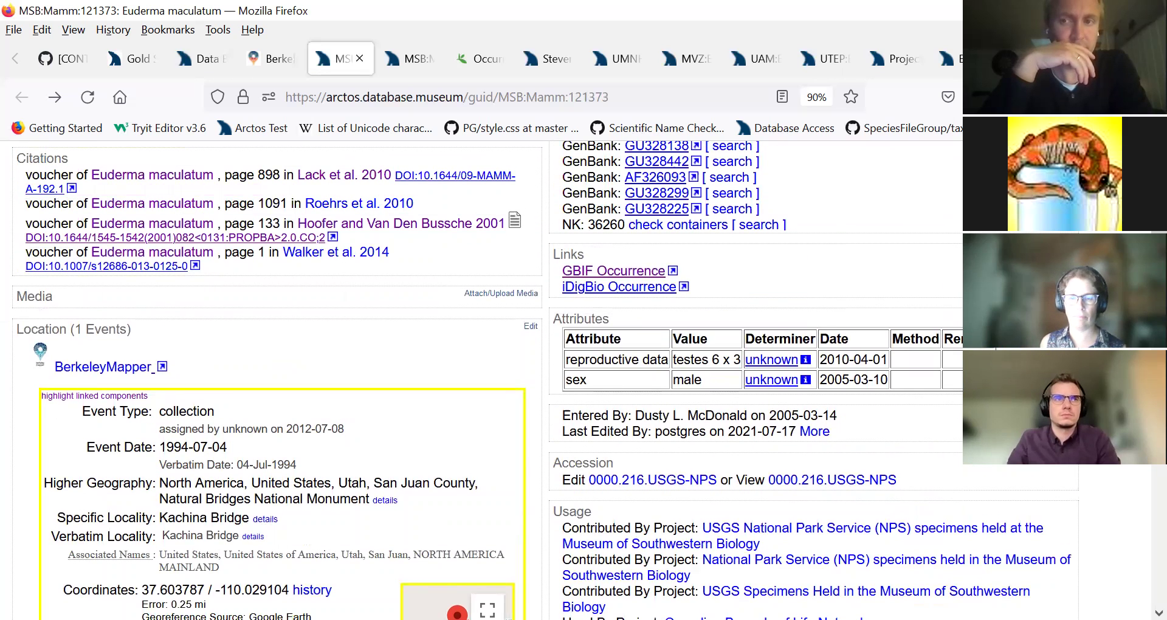
scroll(547, 364, down, 10)
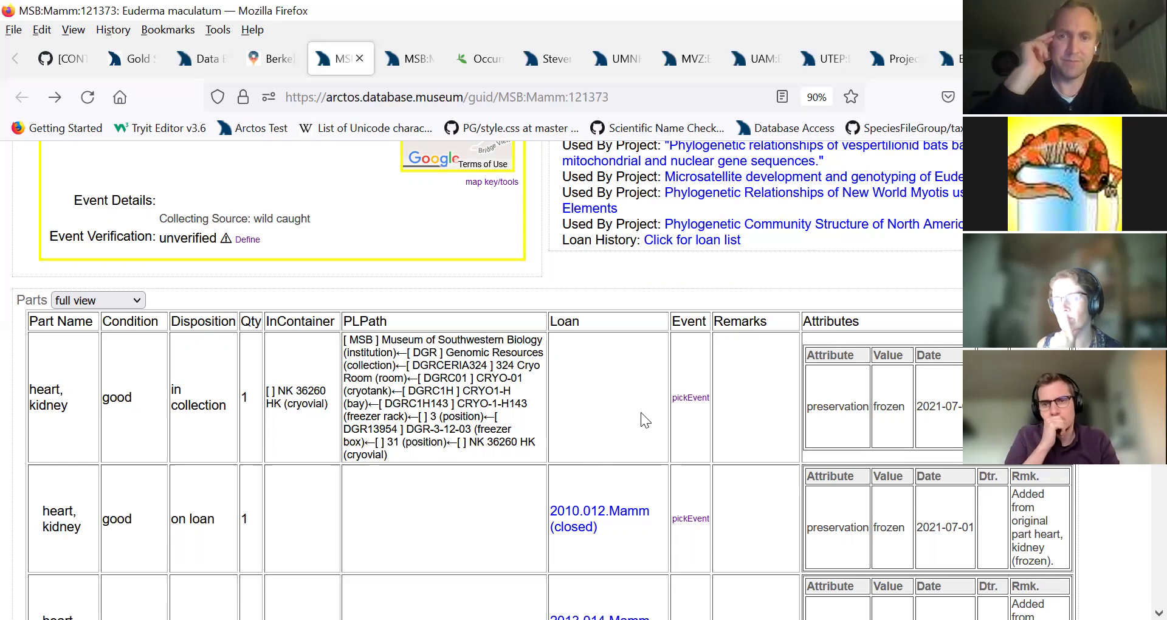
scroll(637, 407, down, 3)
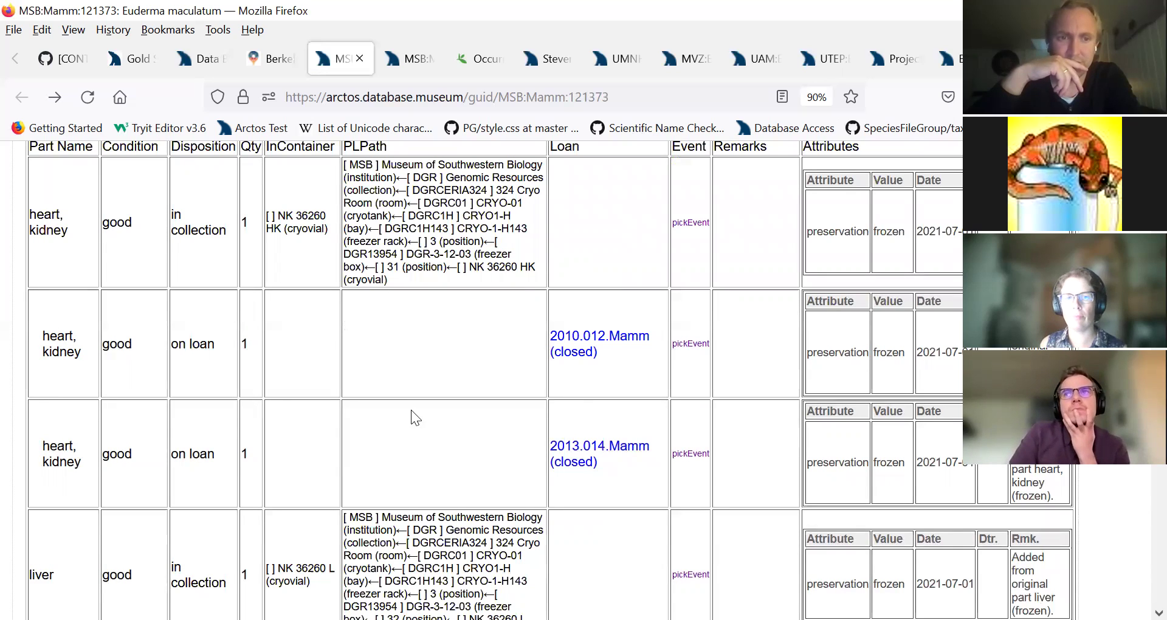
Open loan 2010.012.Mamm from the heart, kidney part and review its agents, dates, material, instructions and associated projects
click(606, 352)
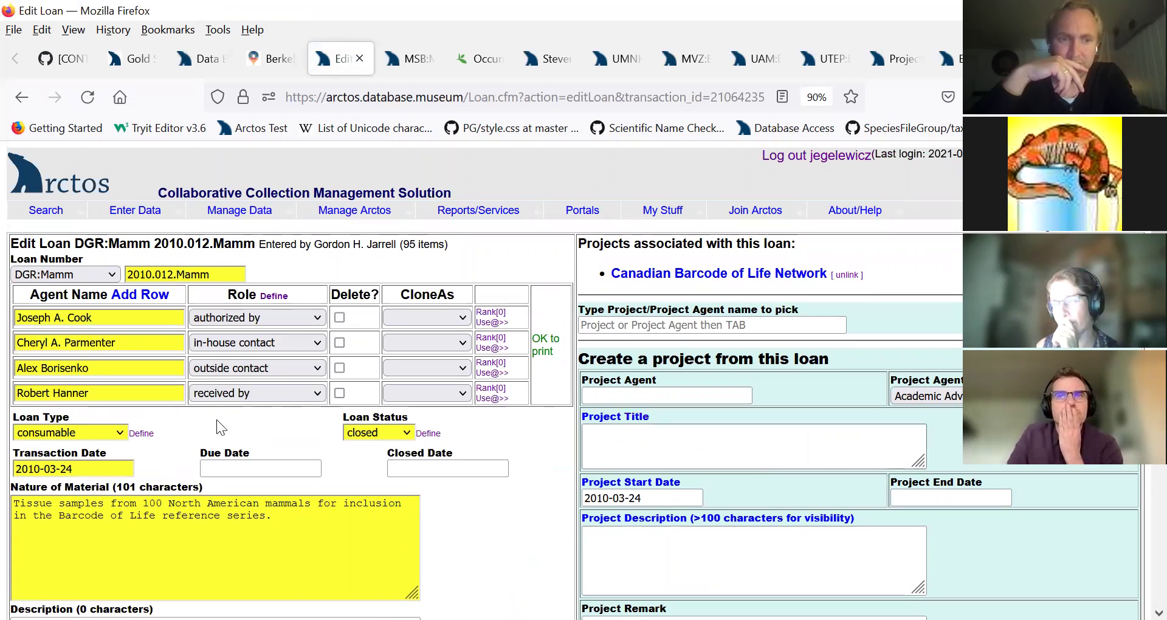
scroll(170, 441, down, 2)
scroll(169, 447, down, 2)
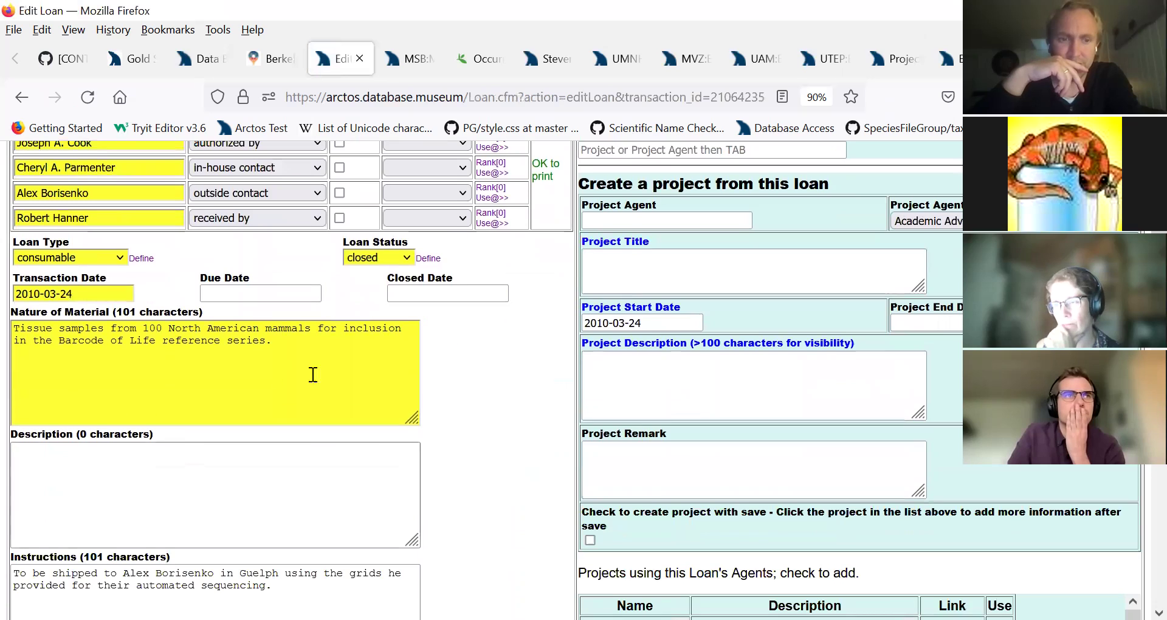
scroll(243, 425, down, 4)
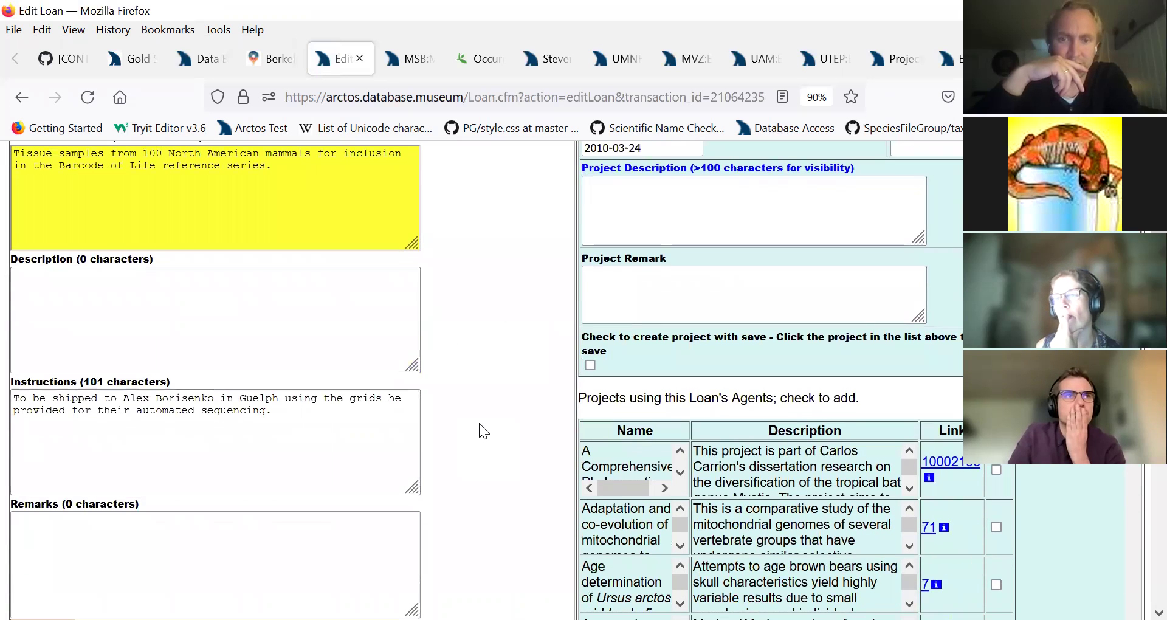
scroll(482, 417, up, 8)
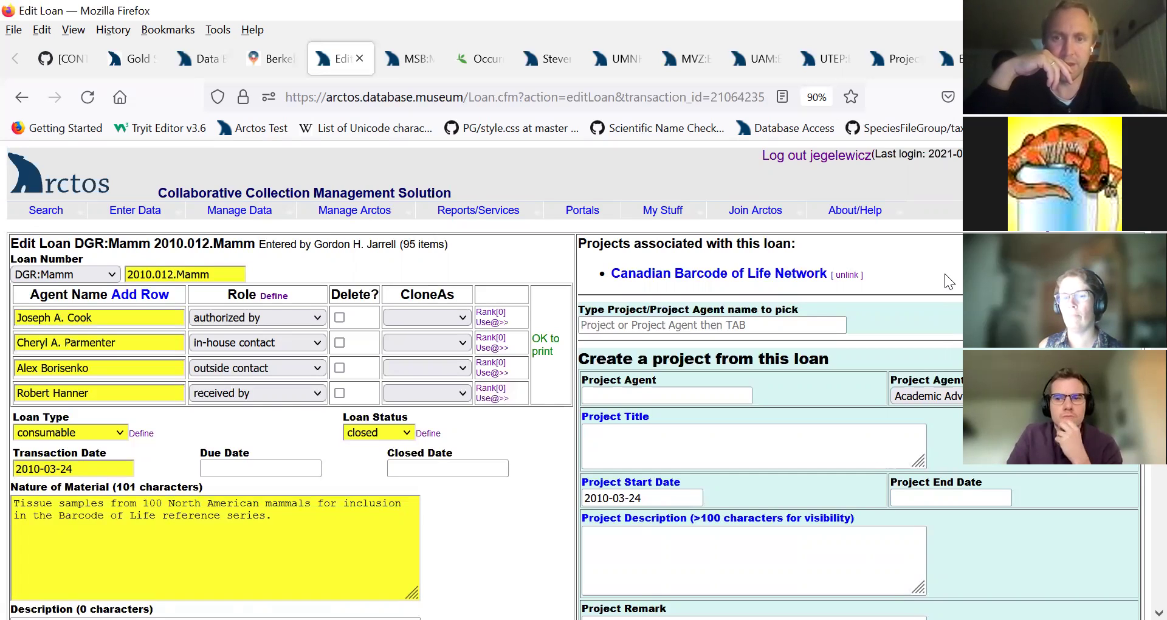
Return to the bat record, open its accession 0000.216.USGS-NPS for editing, and review the agents, nature of material, remarks, projects and permits
click(22, 97)
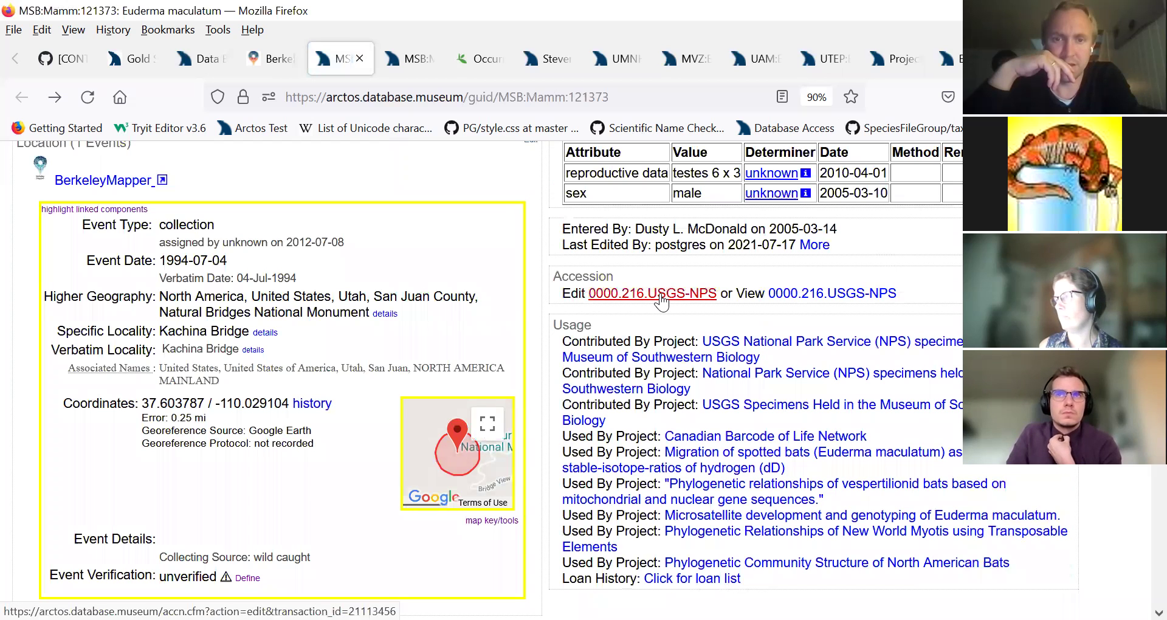
click(662, 296)
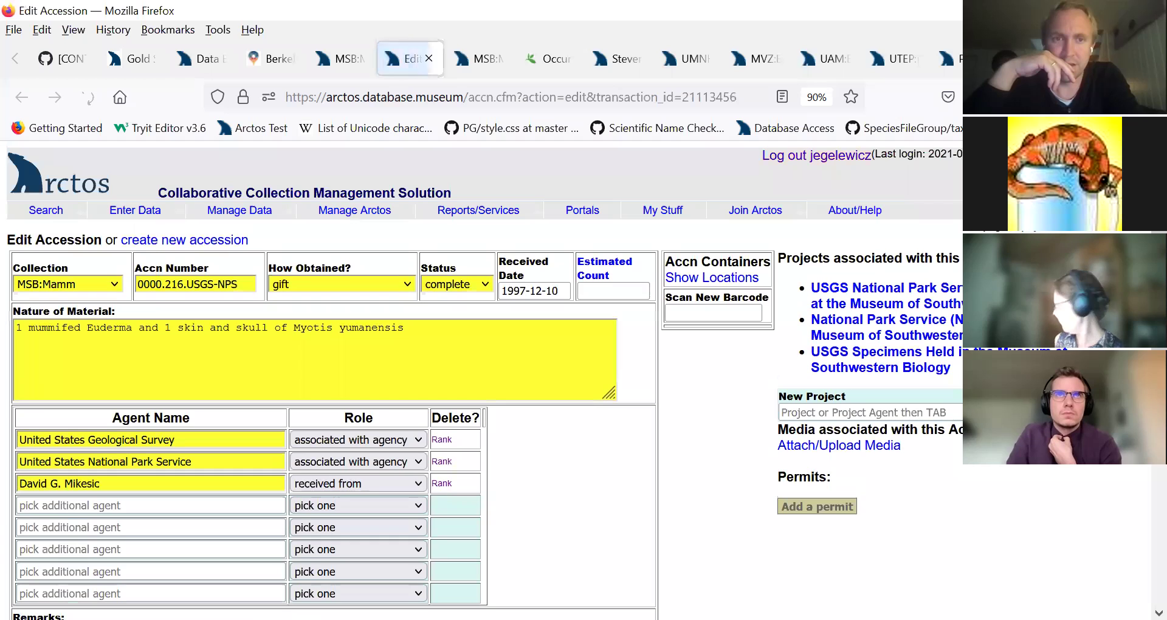
scroll(485, 383, down, 3)
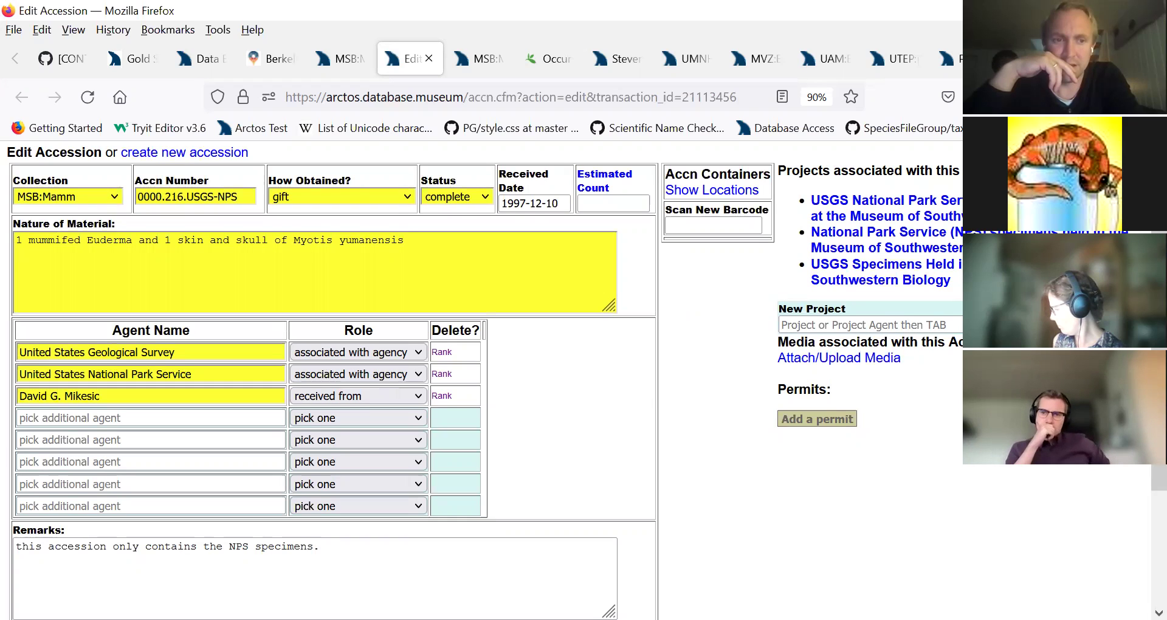
scroll(485, 383, up, 3)
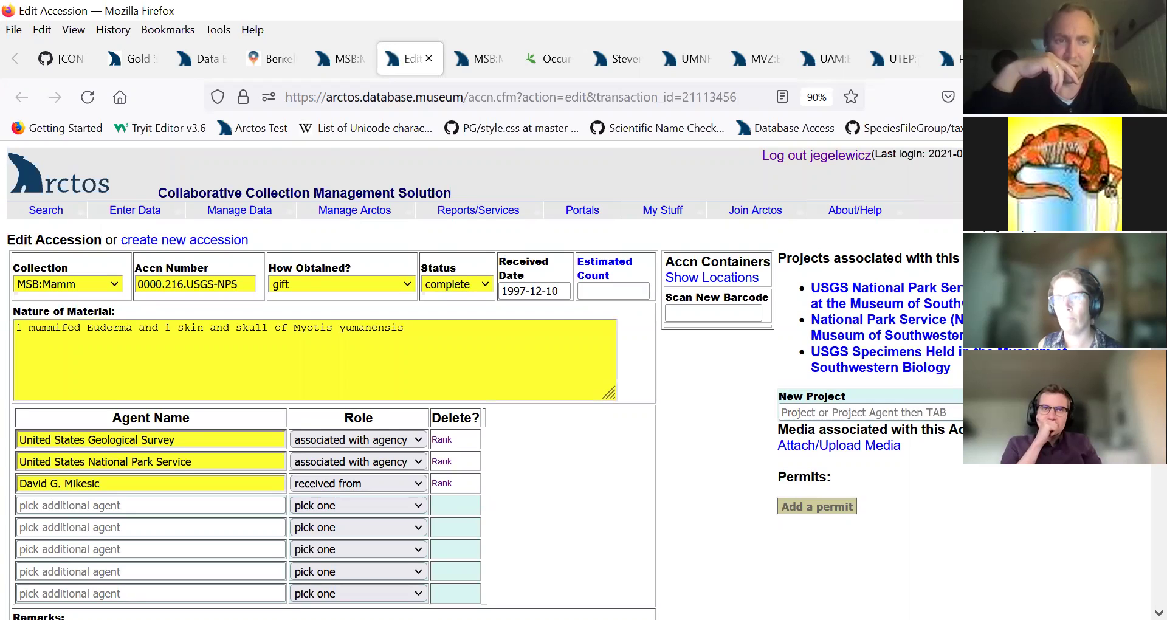
scroll(485, 383, down, 6)
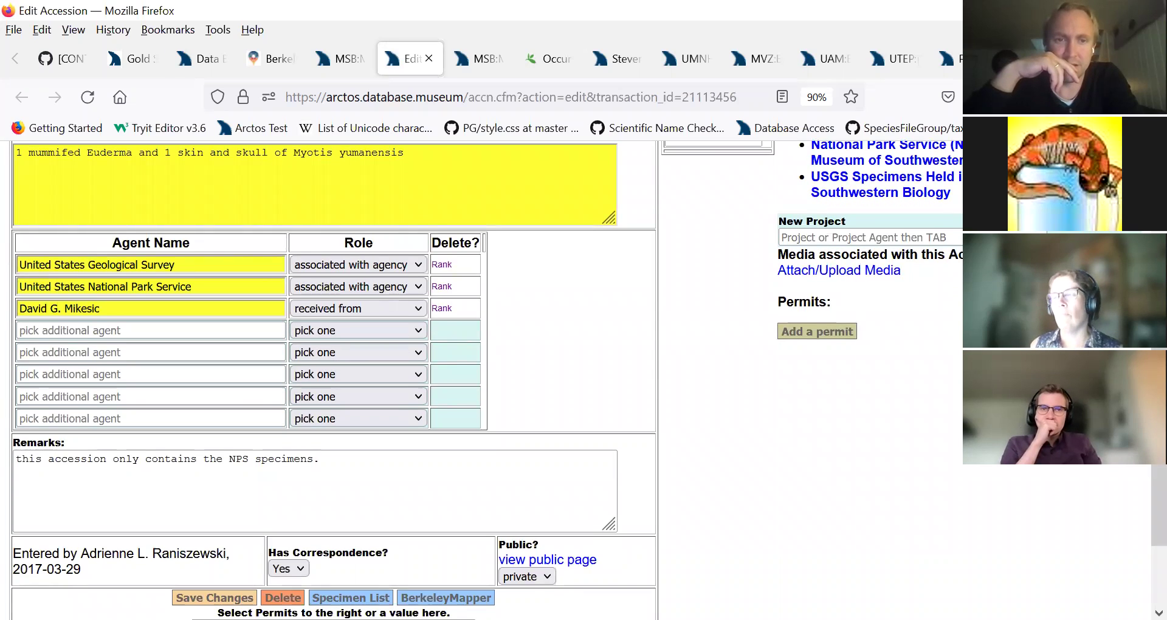
scroll(485, 383, down, 3)
scroll(335, 365, up, 6)
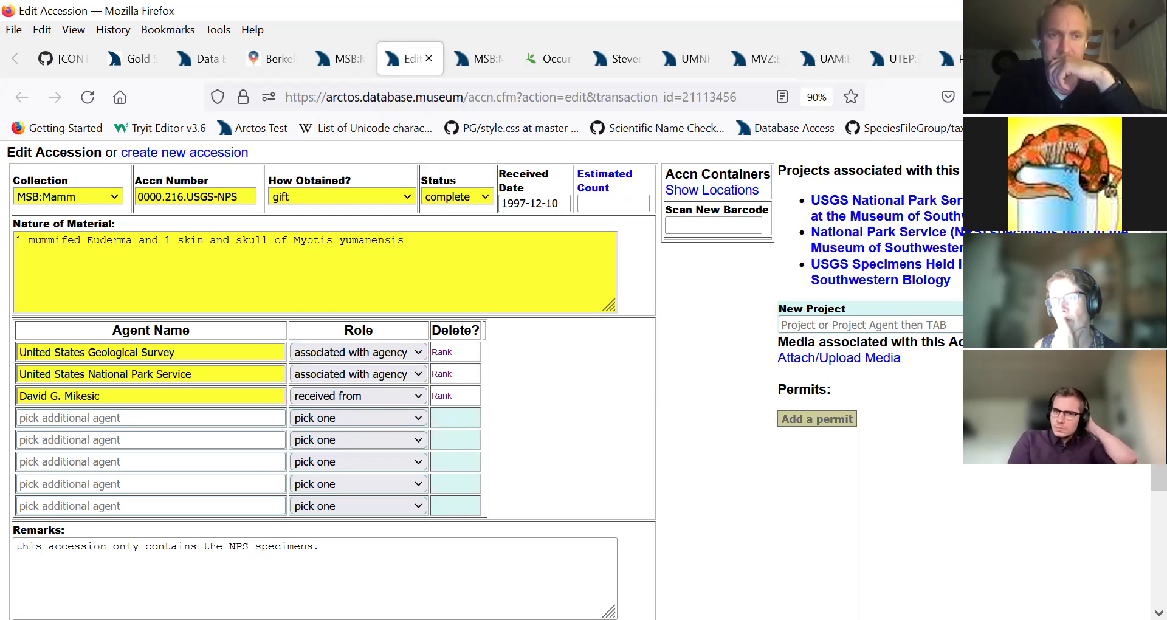
scroll(483, 365, up, 3)
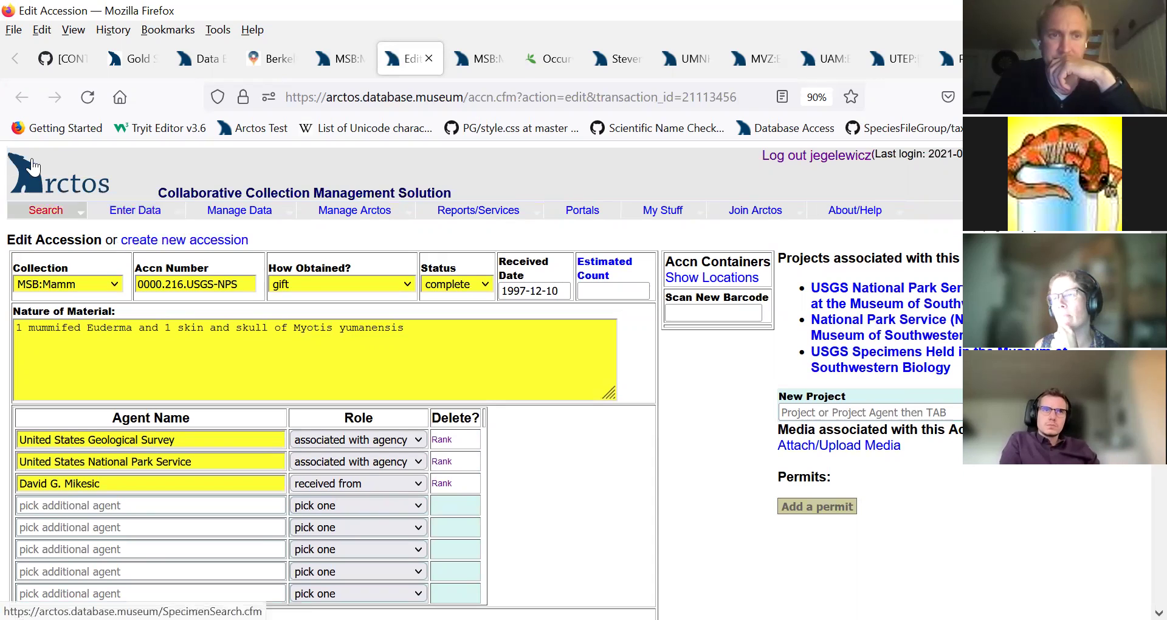
Reopen accession 0000.216.USGS-NPS from the MSB:Mamm:121373 record and recheck its header, agent roles and associated projects
click(363, 67)
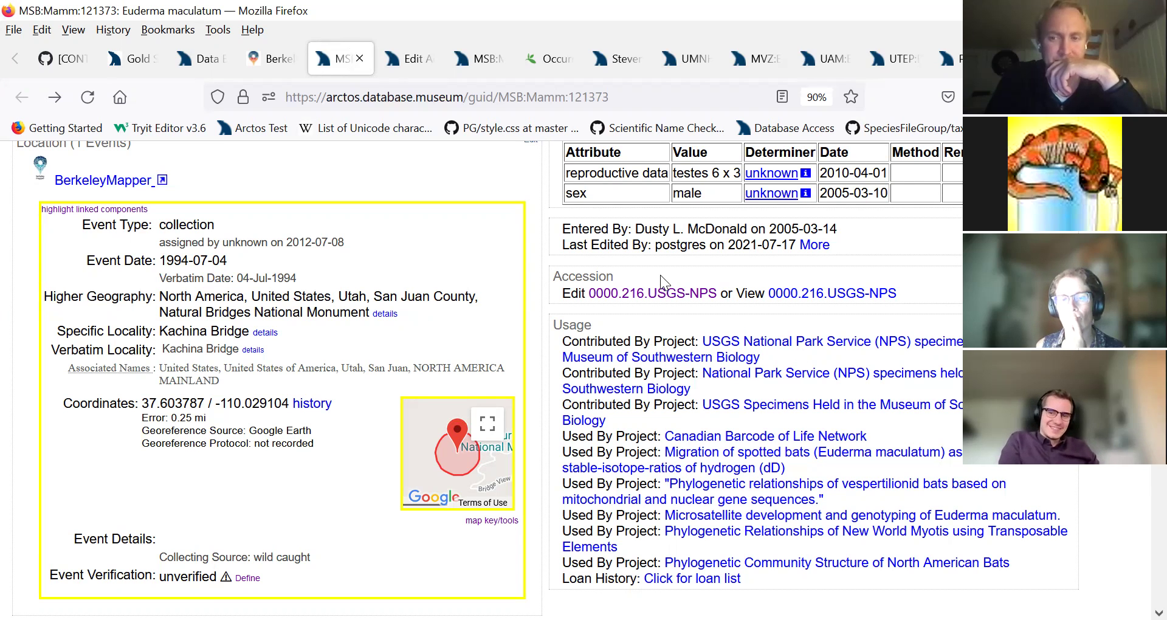
click(665, 300)
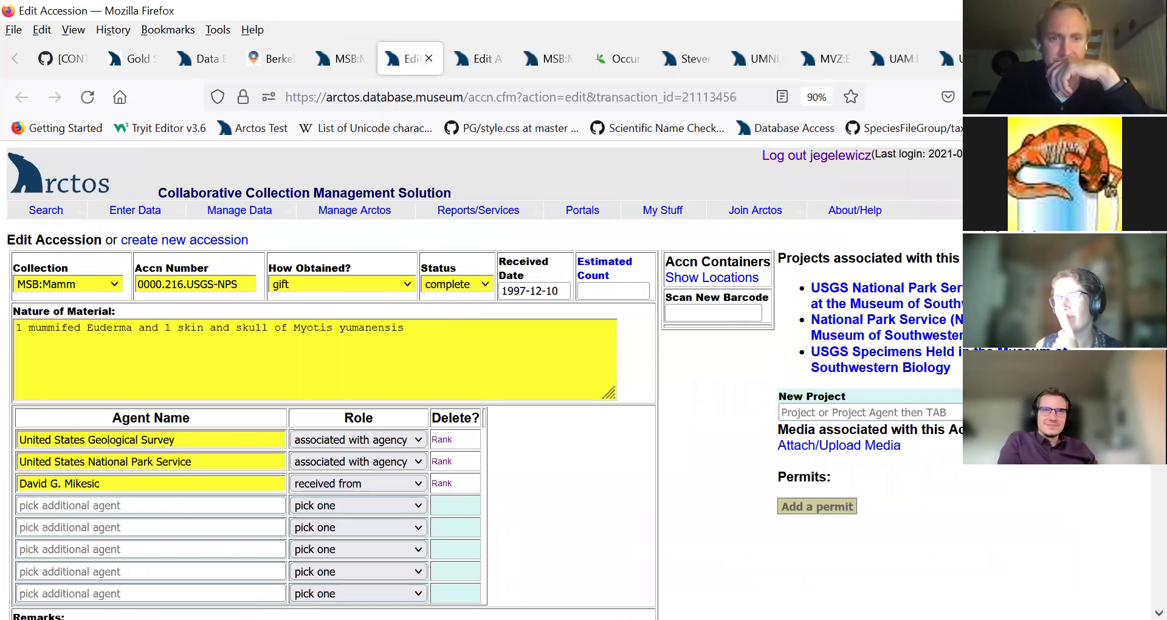
scroll(815, 425, down, 2)
scroll(814, 426, up, 2)
scroll(815, 425, down, 2)
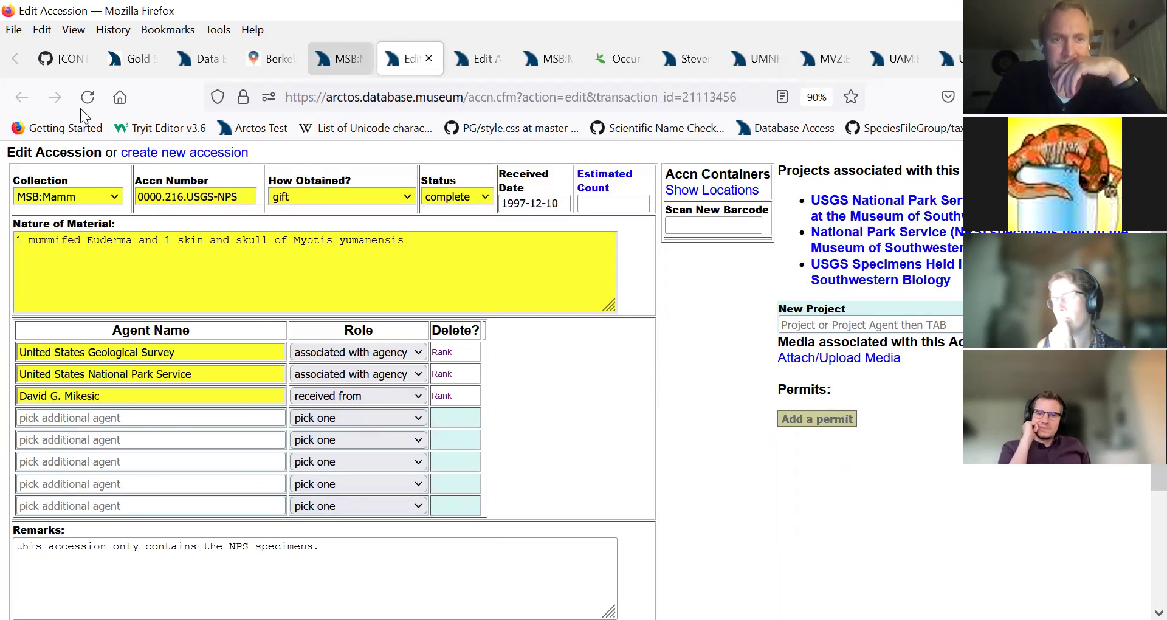
Return to the MSB:Mamm:121373 record and view its header, identifications, citations and identifiers
key(ctrl+Page_Up)
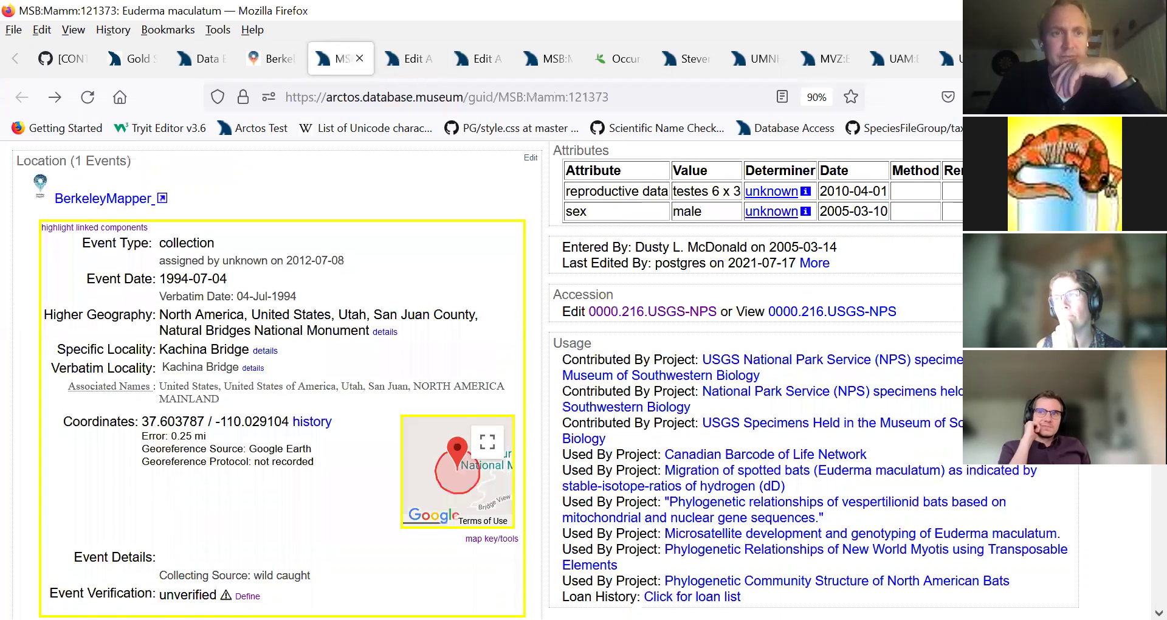
key(Page_Up)
key(Page_Up)
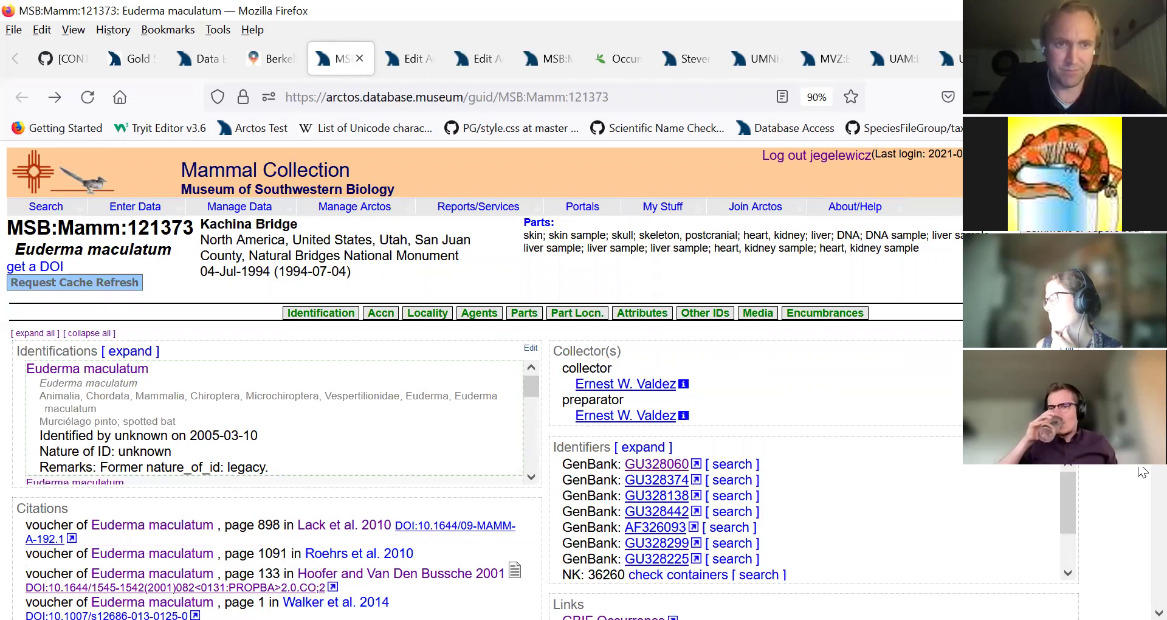
Search all catalog records for the catalog number range 5000-5002 and view the results table
click(185, 73)
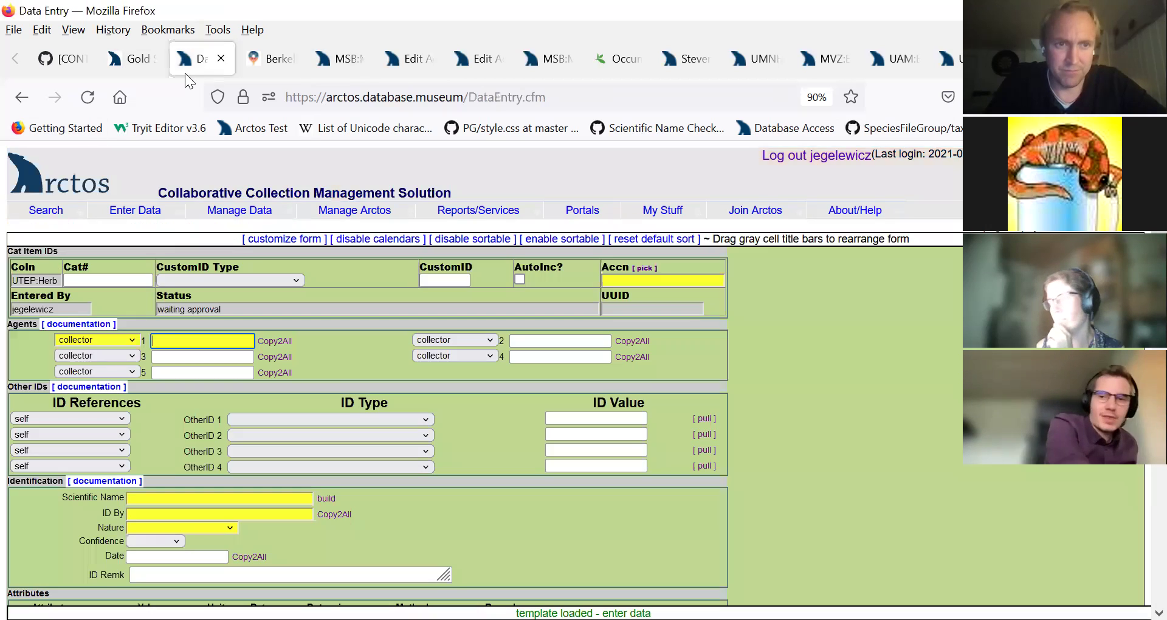
click(48, 230)
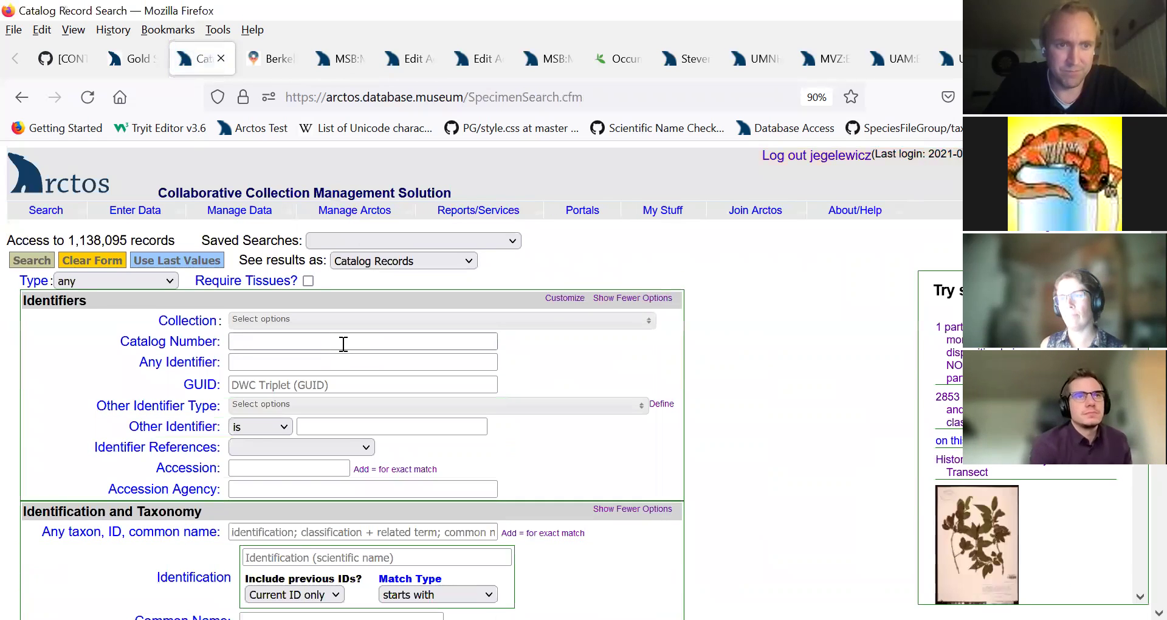
click(339, 341)
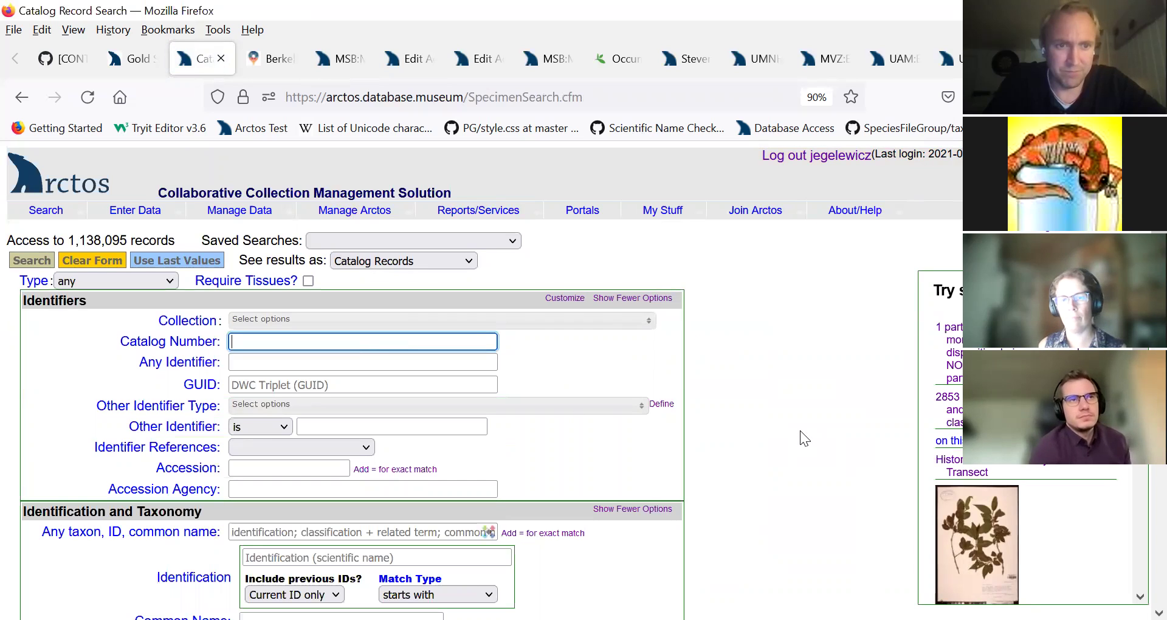
text(5000-5002)
key(Return)
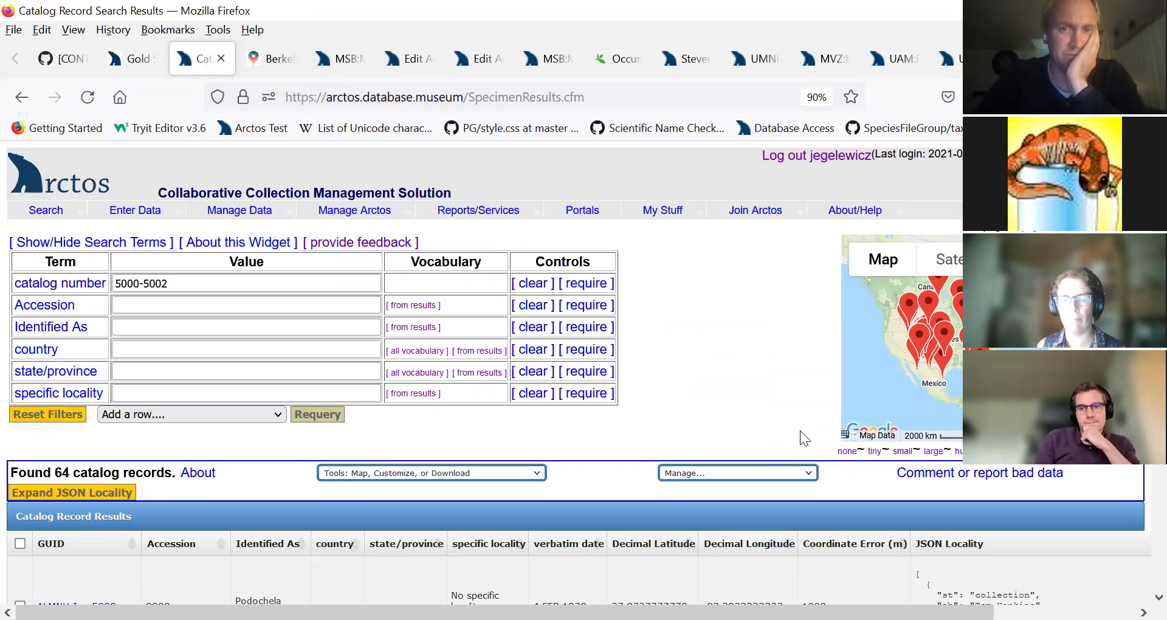
scroll(597, 366, down, 2)
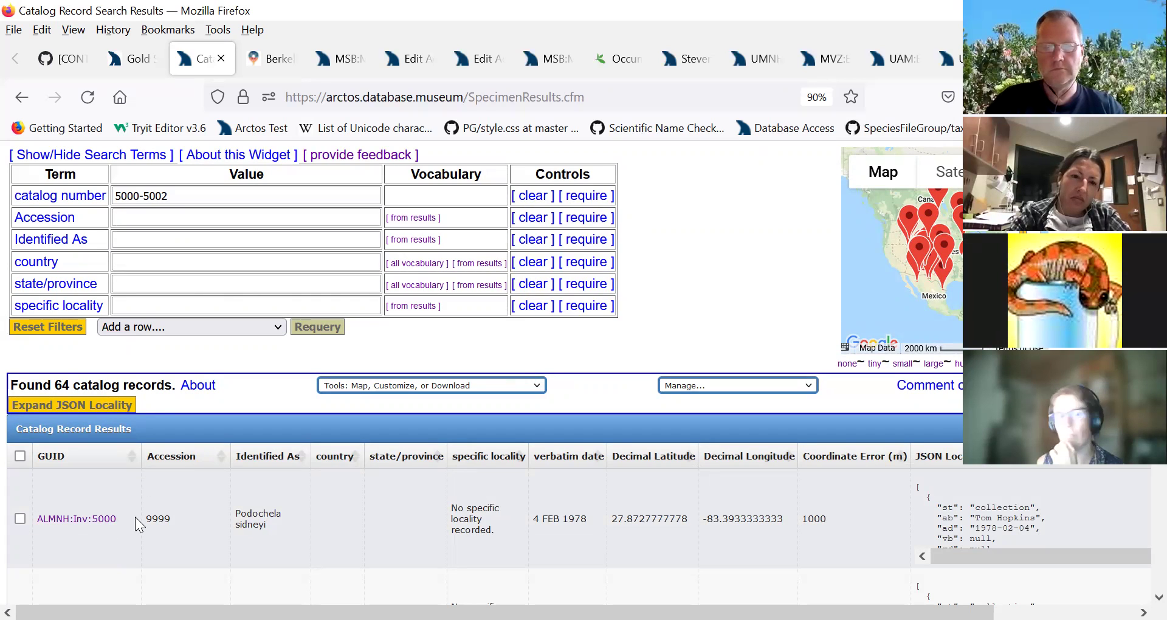
View the already open records UMNH:Bird:5573 and UAM:EH:UA67-133-0001, and return to the catalog search results
click(773, 59)
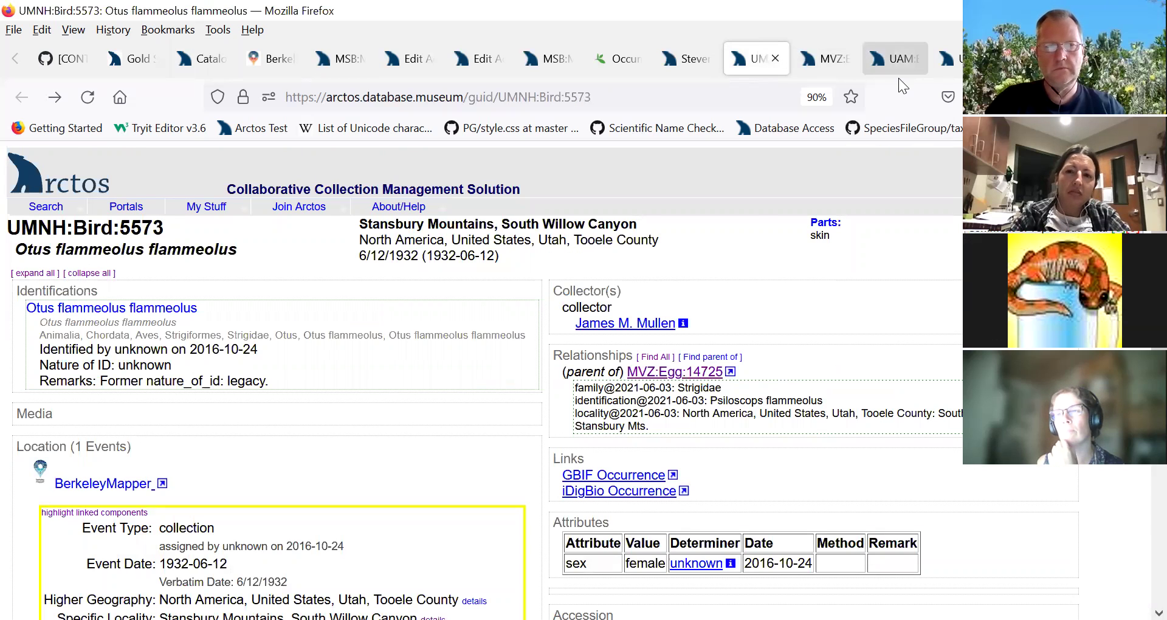
click(895, 59)
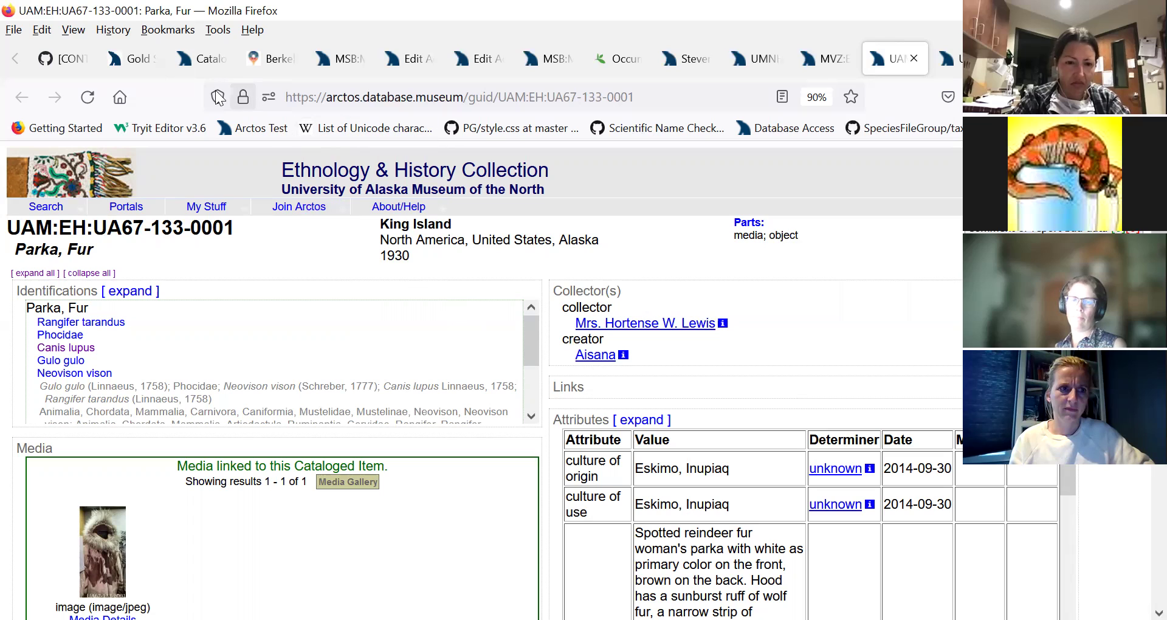
click(201, 59)
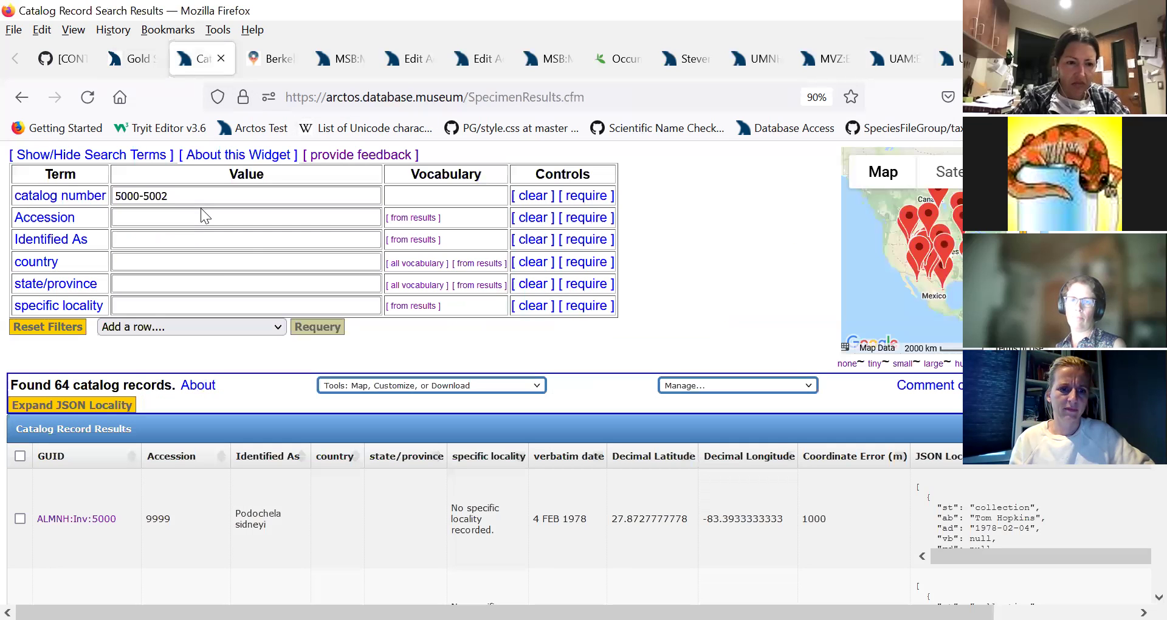
Open record ALMNH:Inv:5001 from the search results and review its identification, attributes, location, accession and parts
scroll(171, 517, down, 3)
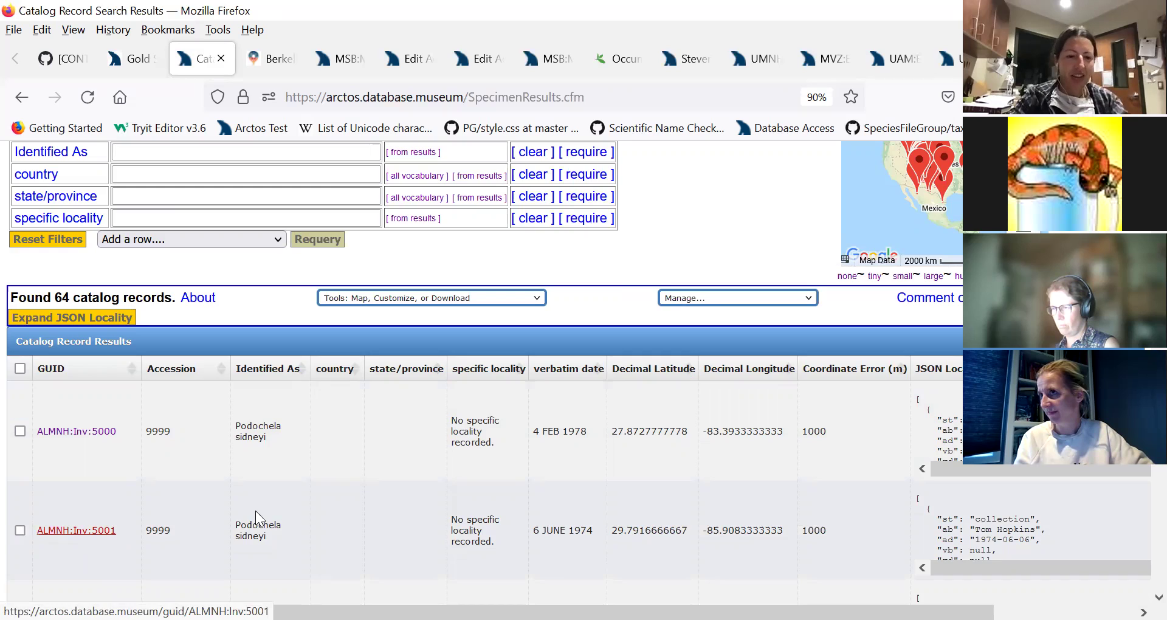
click(95, 536)
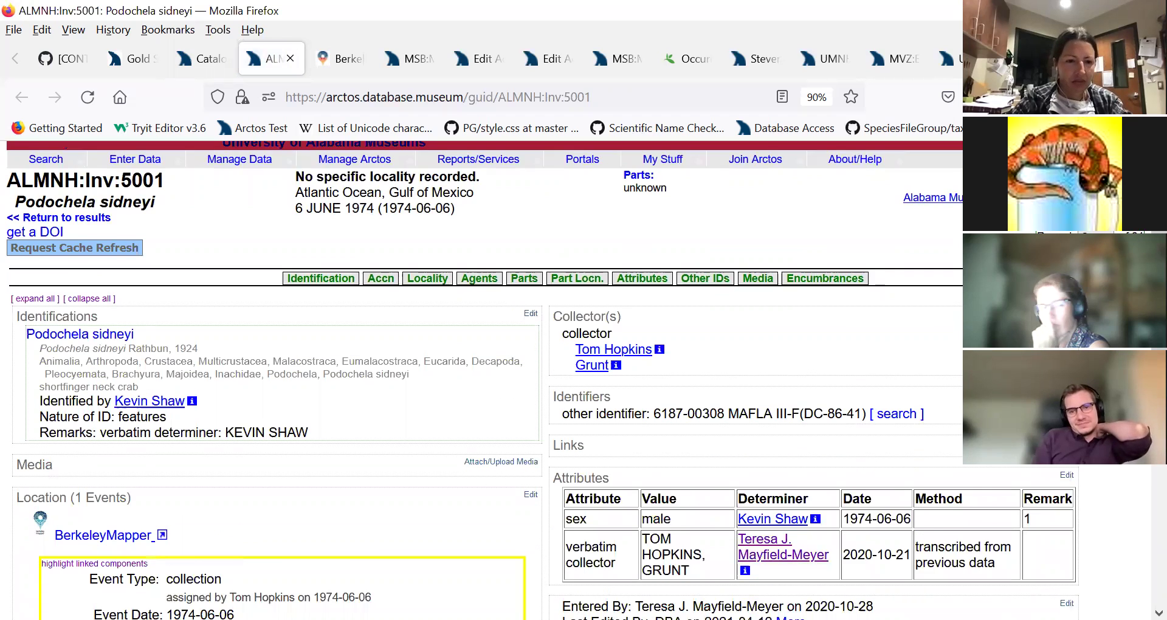
scroll(584, 380, down, 2)
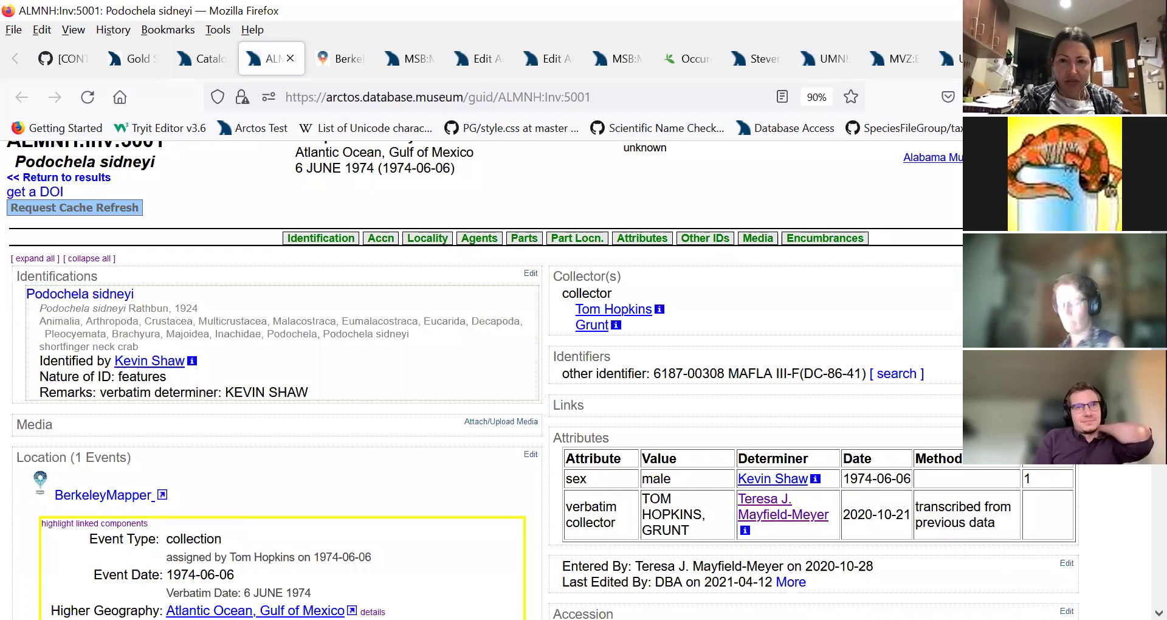
scroll(486, 380, down, 8)
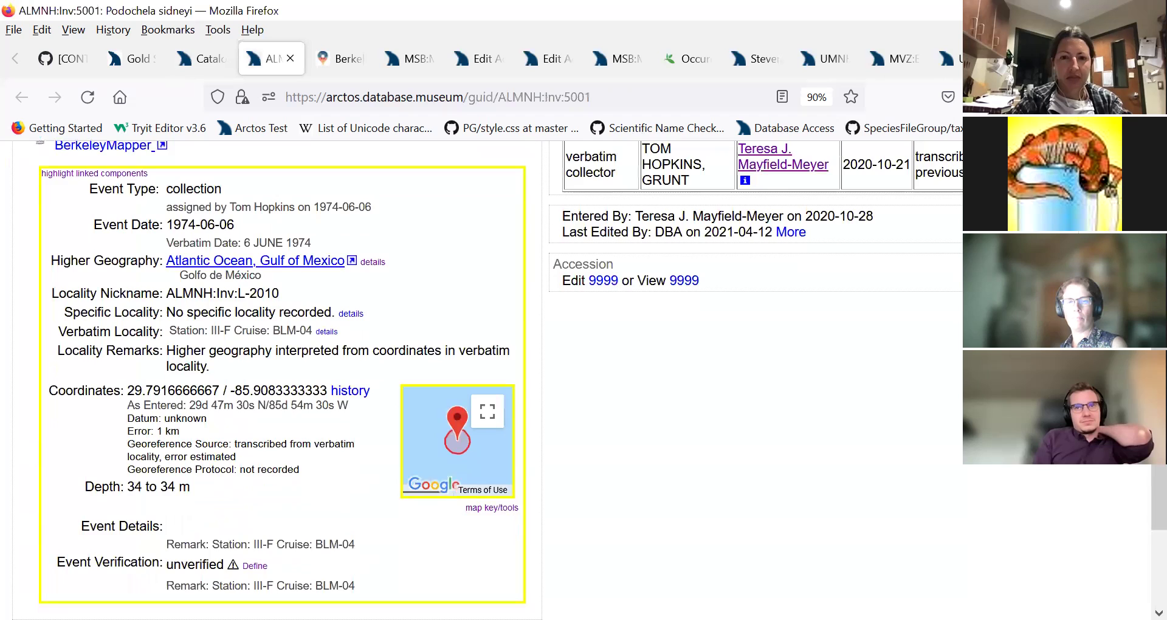
scroll(486, 380, down, 4)
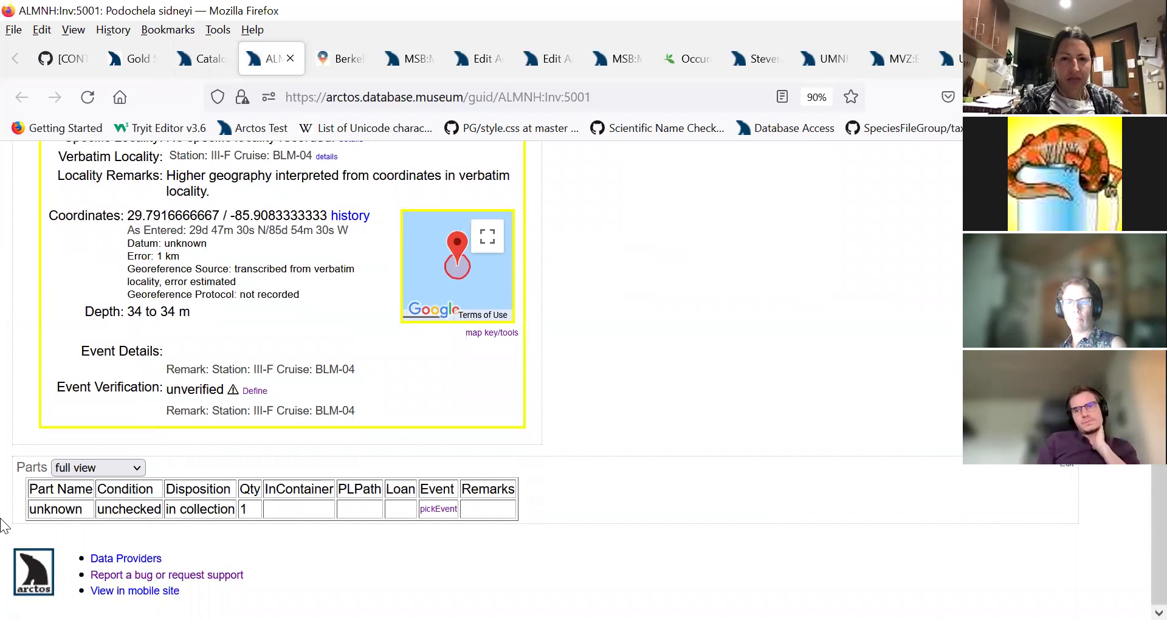
scroll(1139, 492, up, 10)
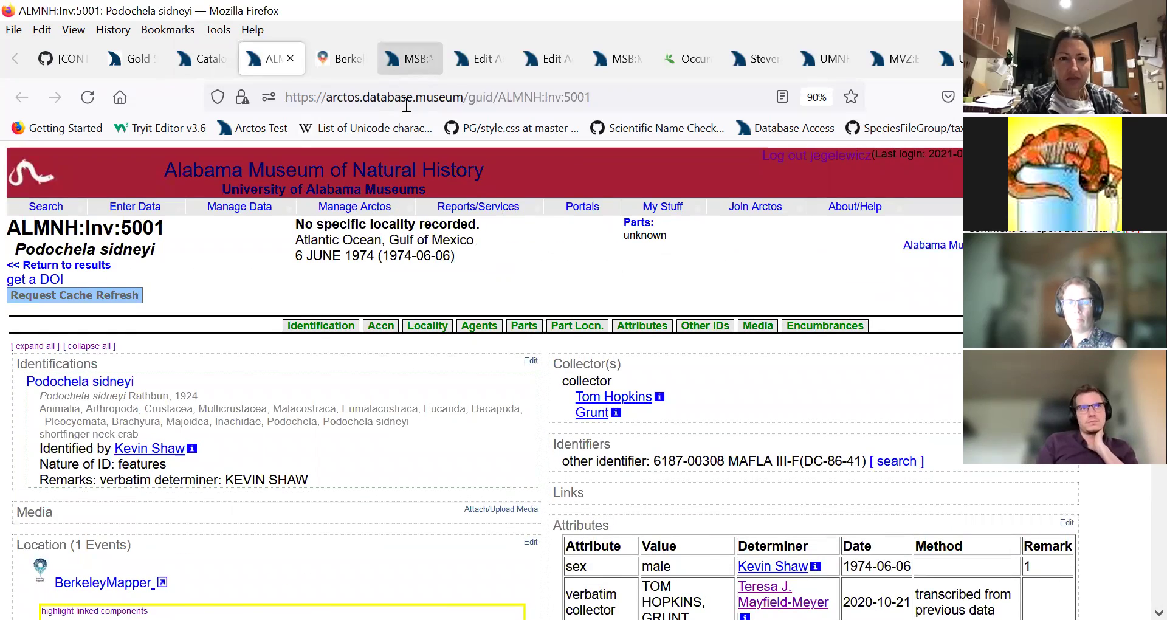
Return to the MSB:Mamm:121373 record and review the disposition, container path and loans of every listed part
click(410, 58)
scroll(547, 377, down, 15)
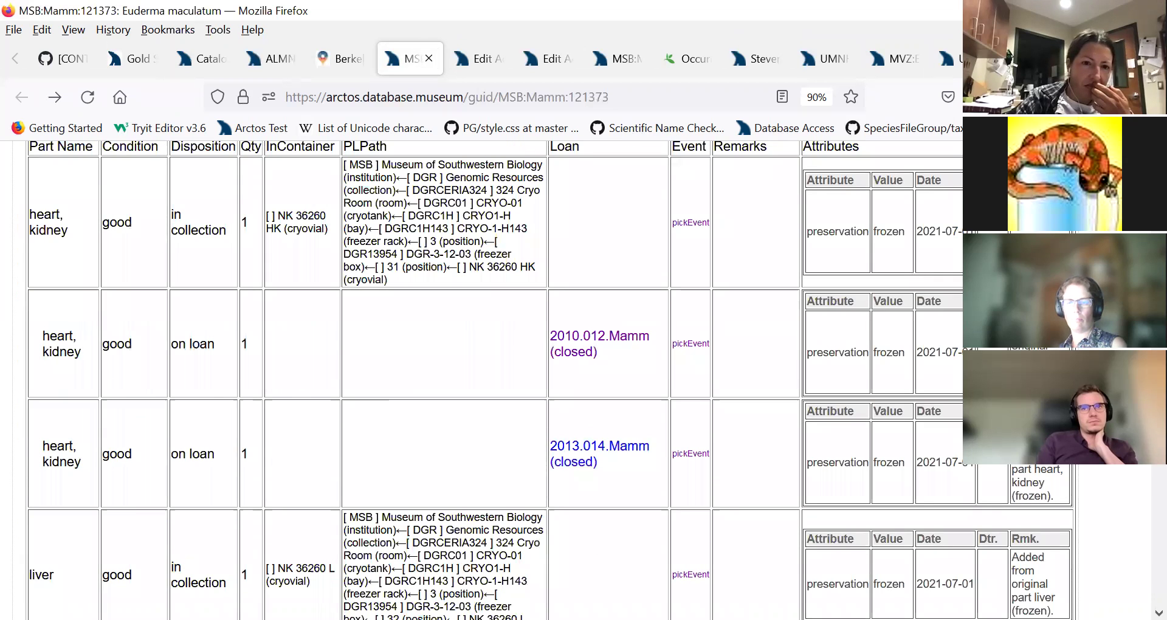
scroll(547, 377, down, 3)
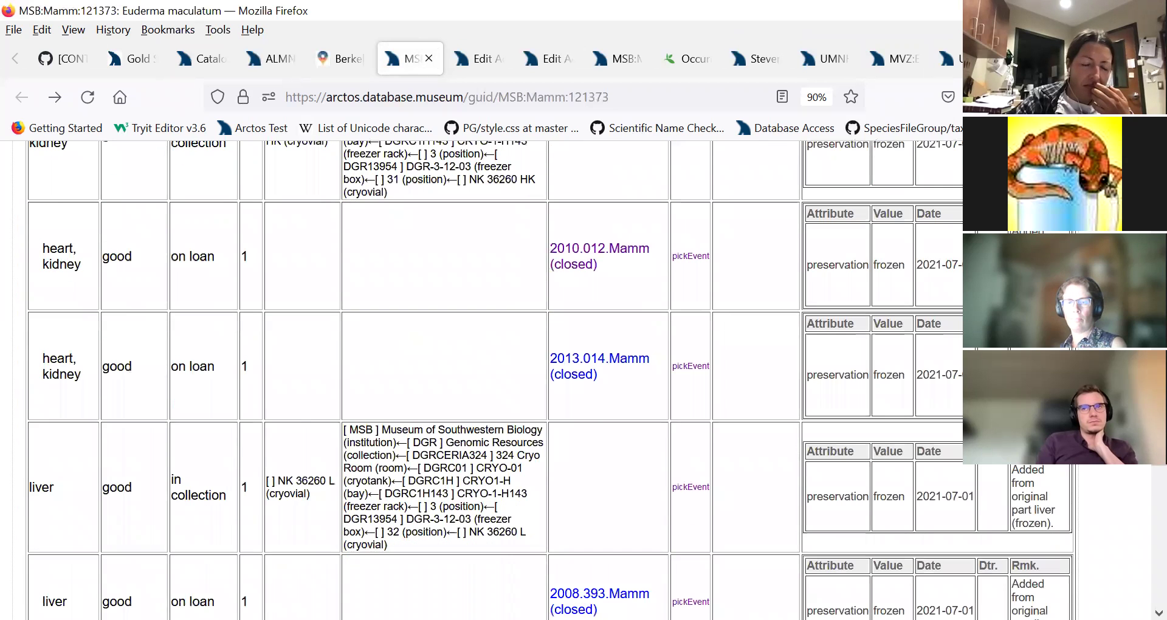
scroll(547, 377, down, 9)
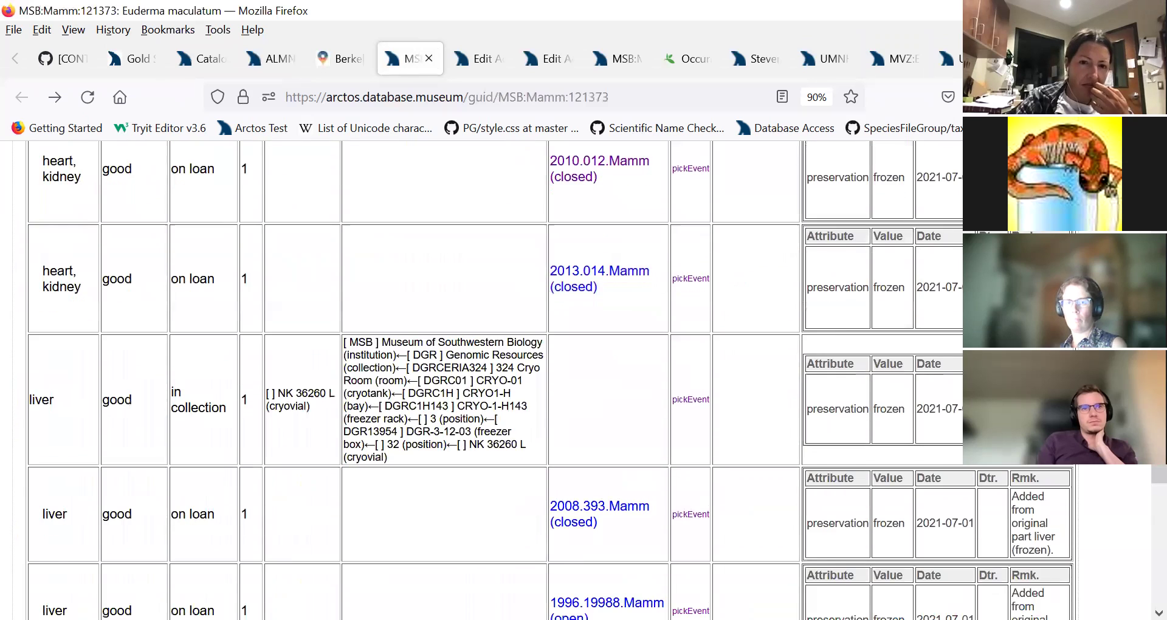
scroll(547, 377, down, 9)
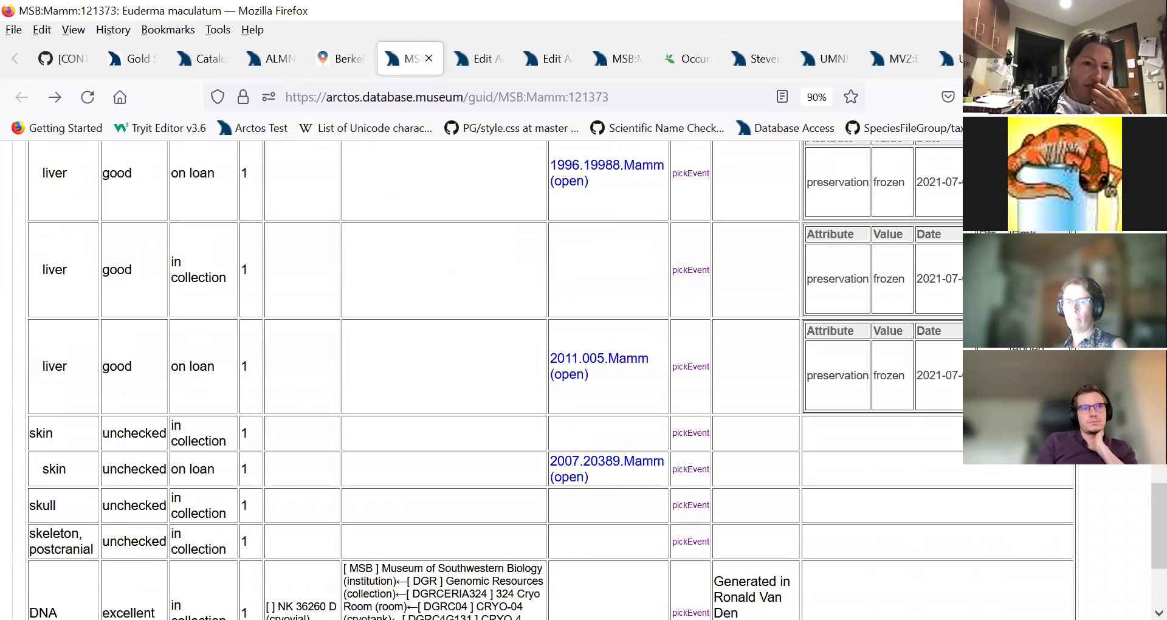
scroll(547, 377, down, 4)
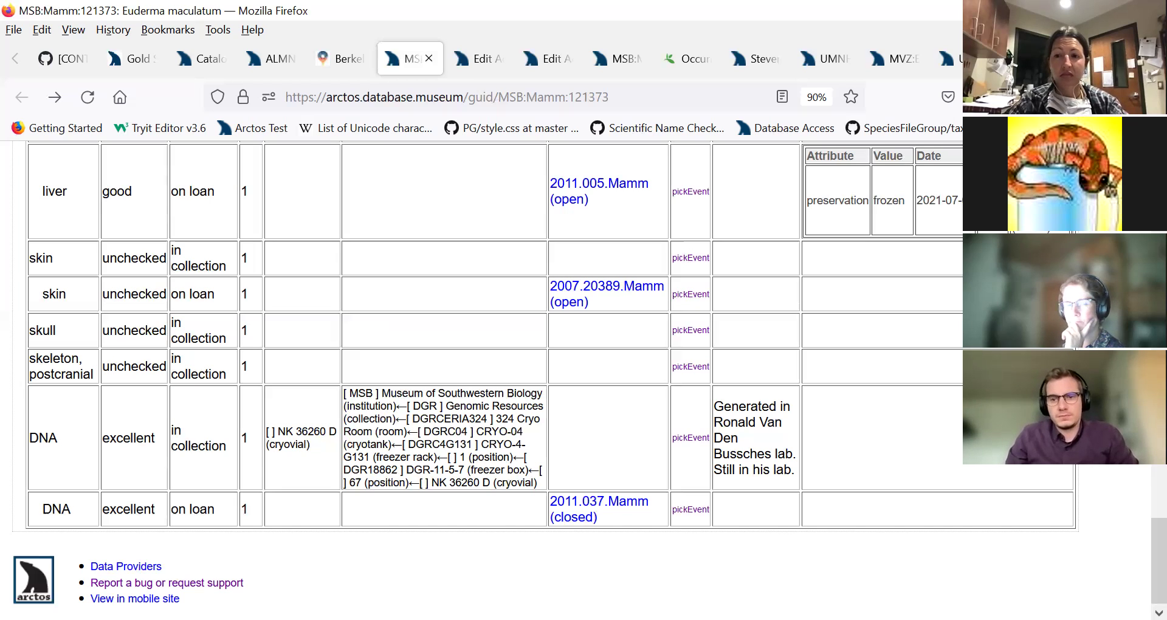
scroll(547, 377, up, 10)
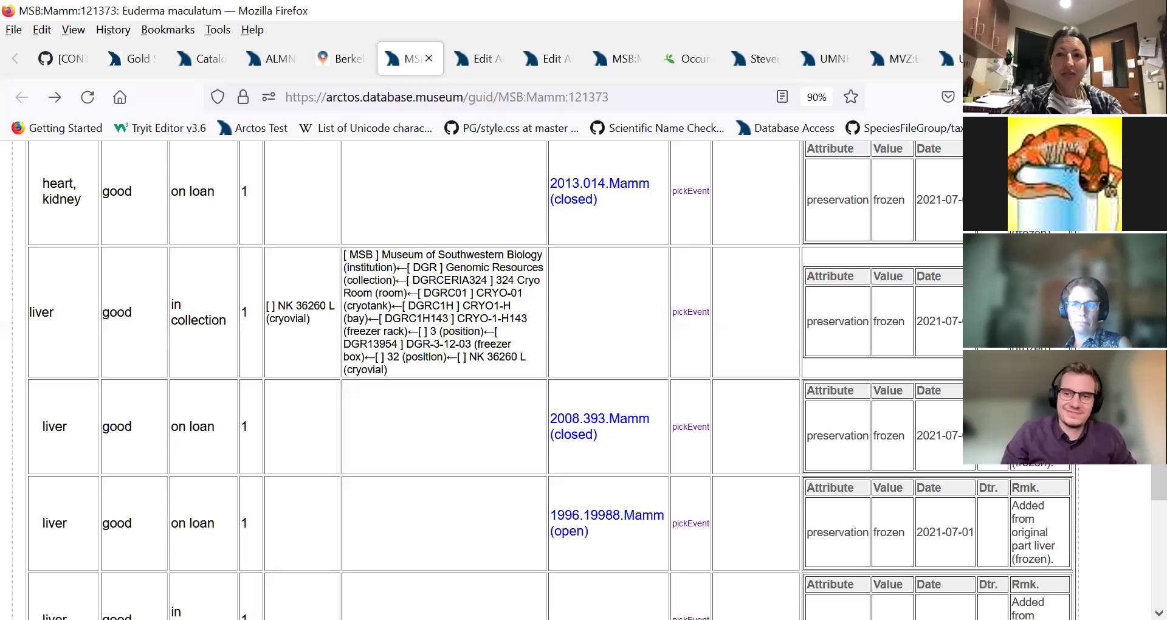
scroll(486, 380, up, 3)
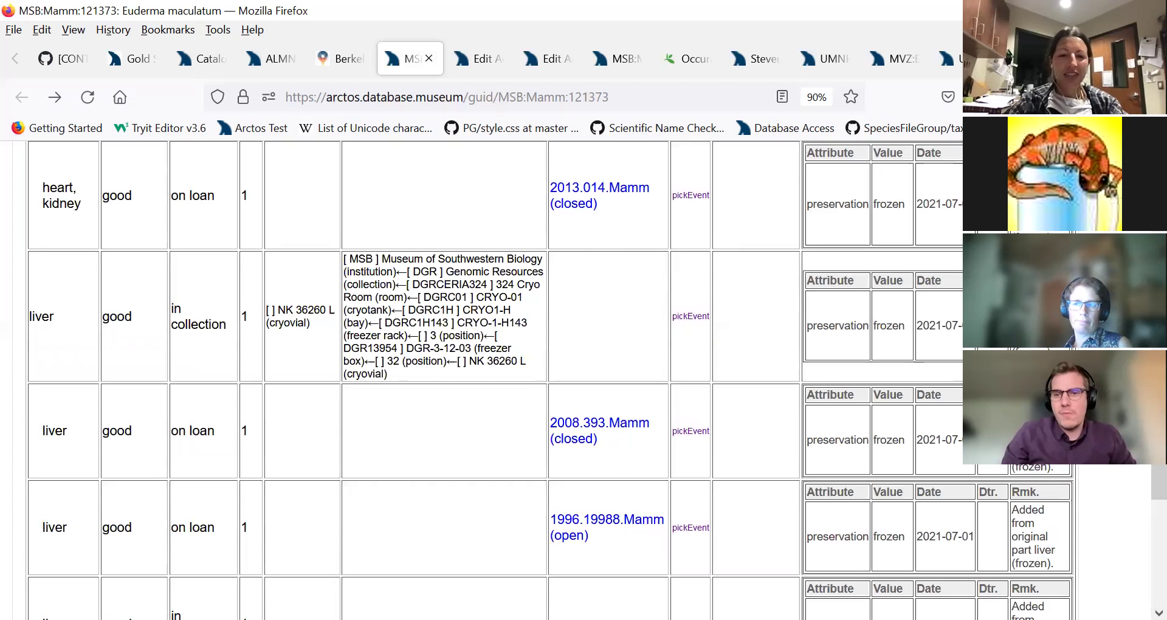
scroll(486, 380, up, 10)
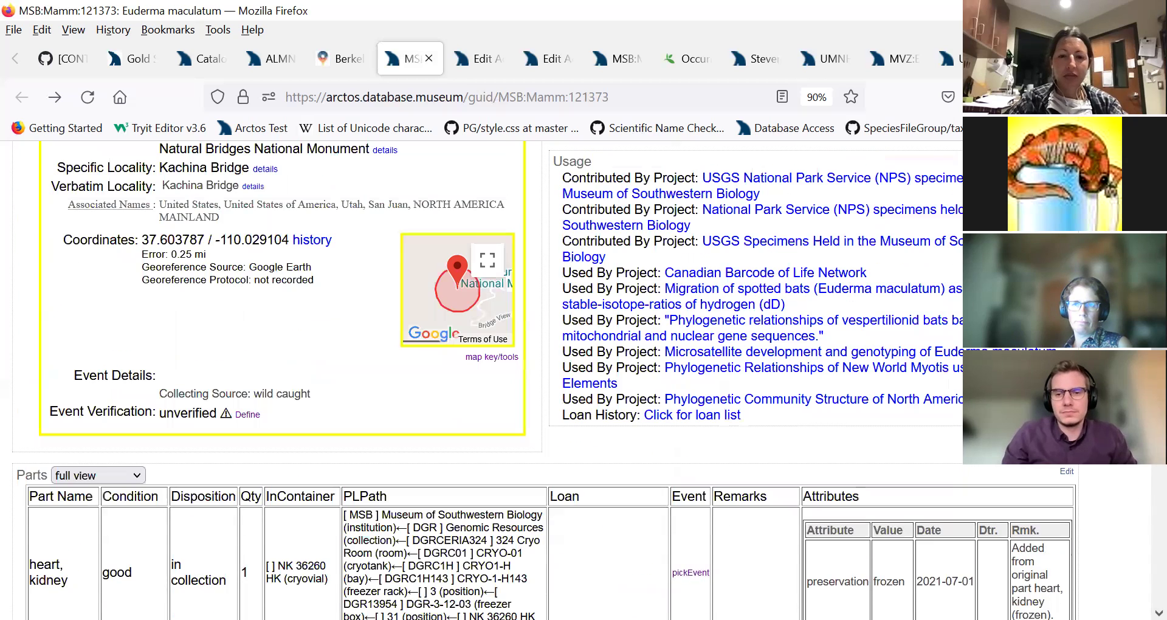